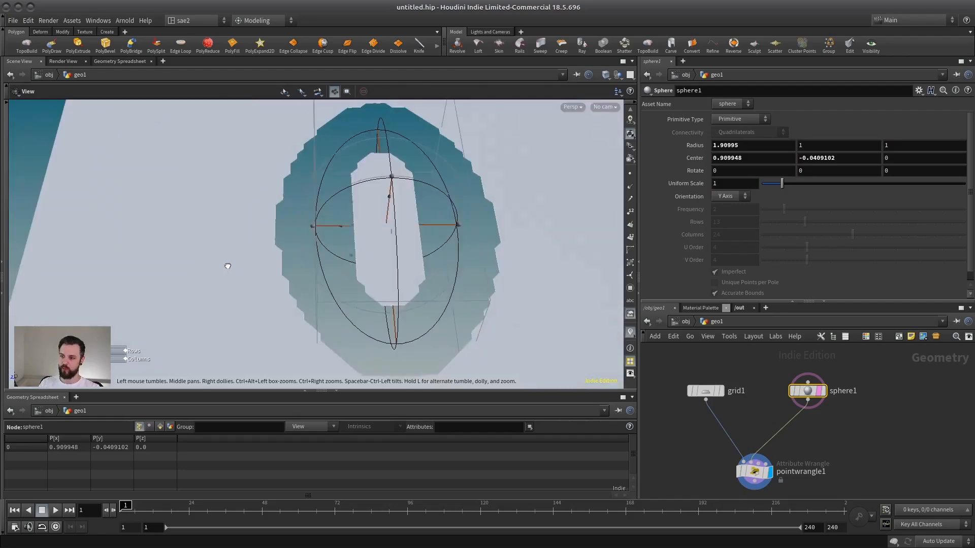
Stretch the sphere's Z radius to about 1.51 and show the point wrangle's code
key("Return")
left_click_drag(312, 240, 281, 181)
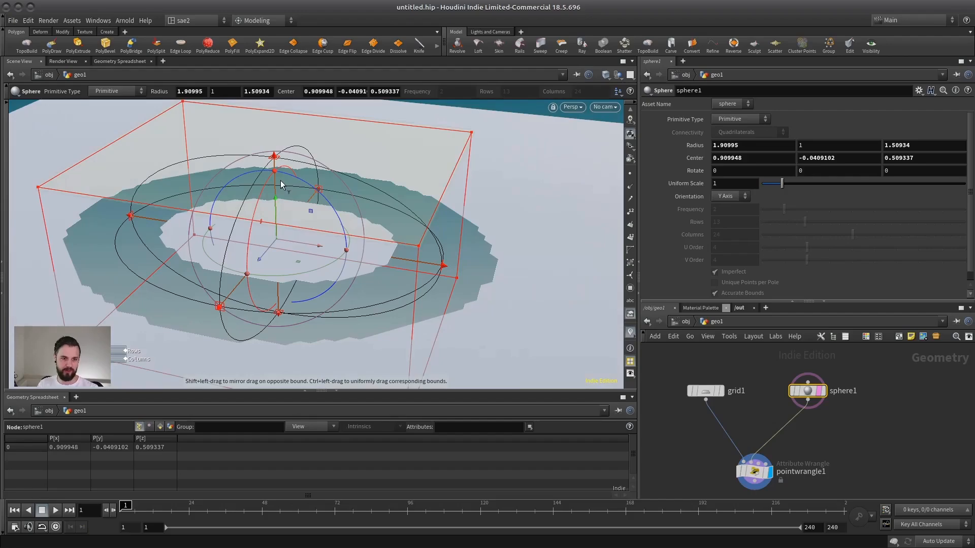
left_click(754, 472)
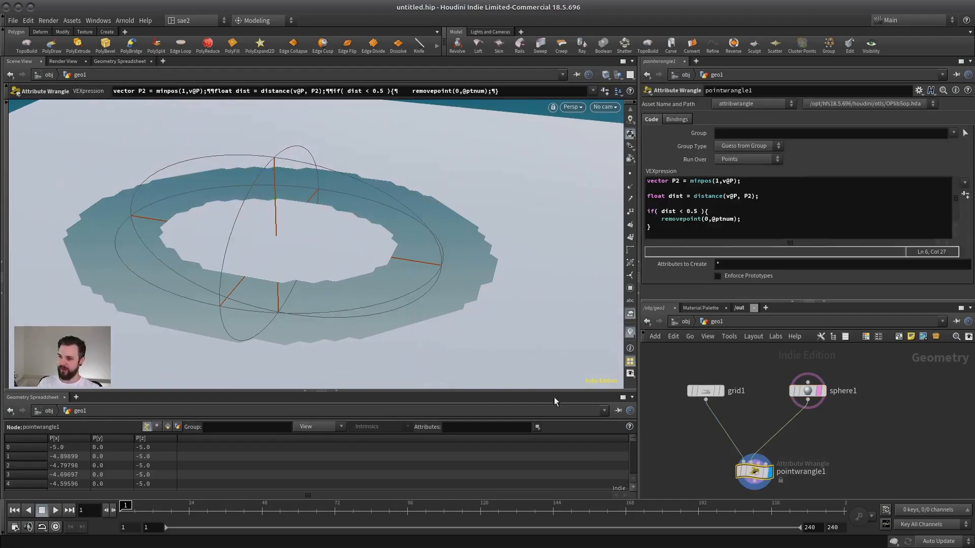
Narrow the sphere's X radius to about 1.38 and return to the point wrangle's code
left_click_drag(396, 315, 394, 289)
left_click(807, 391)
left_click_drag(447, 248, 380, 247)
left_click(749, 471)
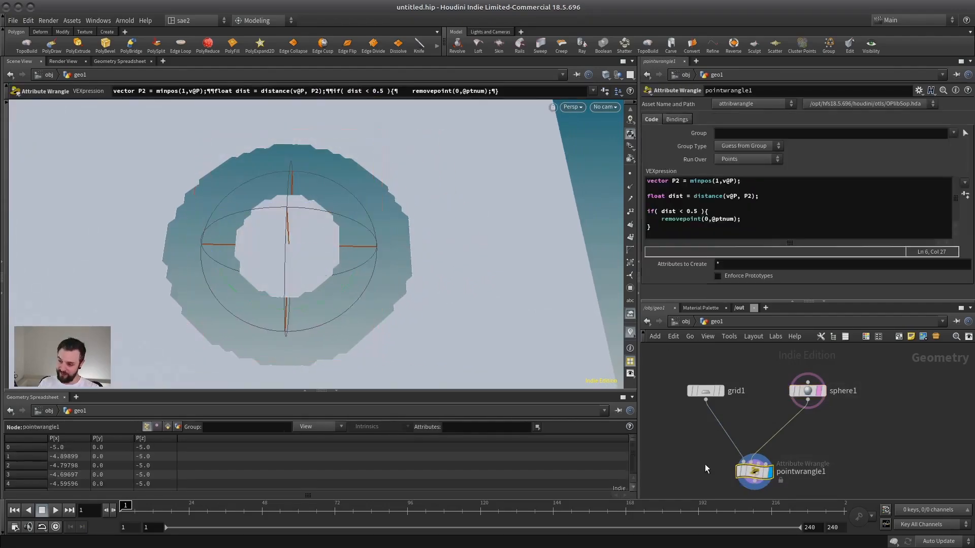
left_click_drag(330, 211, 335, 244)
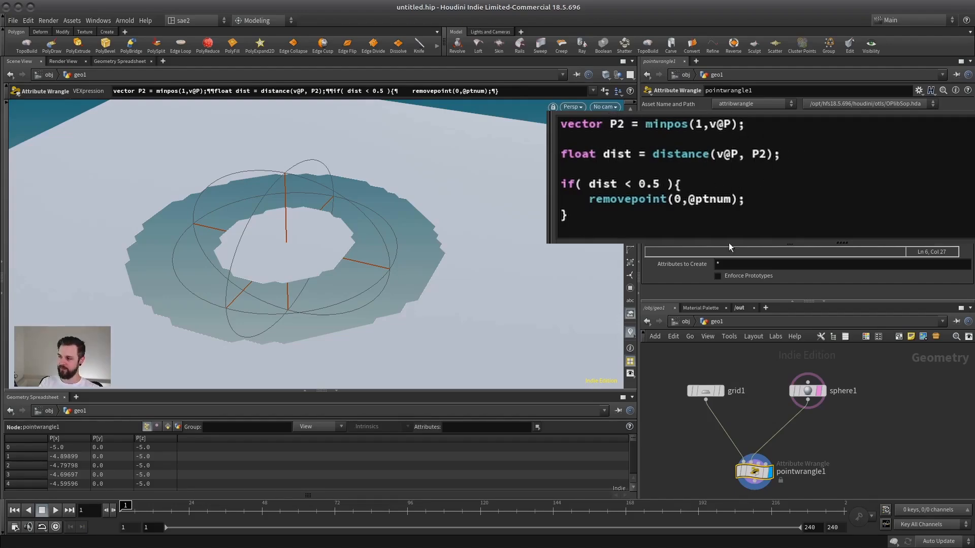
Examine the distance threshold and the removepoint call in the wrangle code
left_click_drag(639, 184, 655, 183)
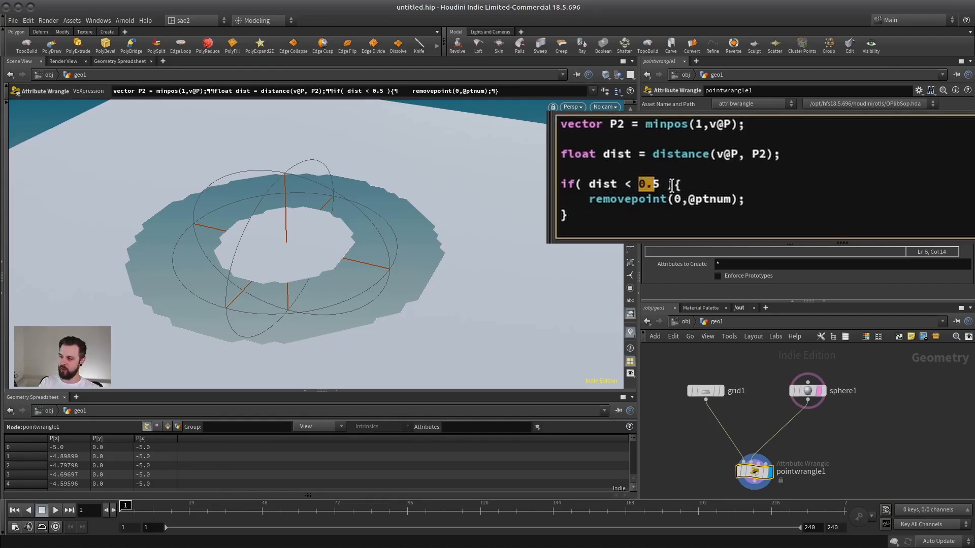
left_click(600, 199)
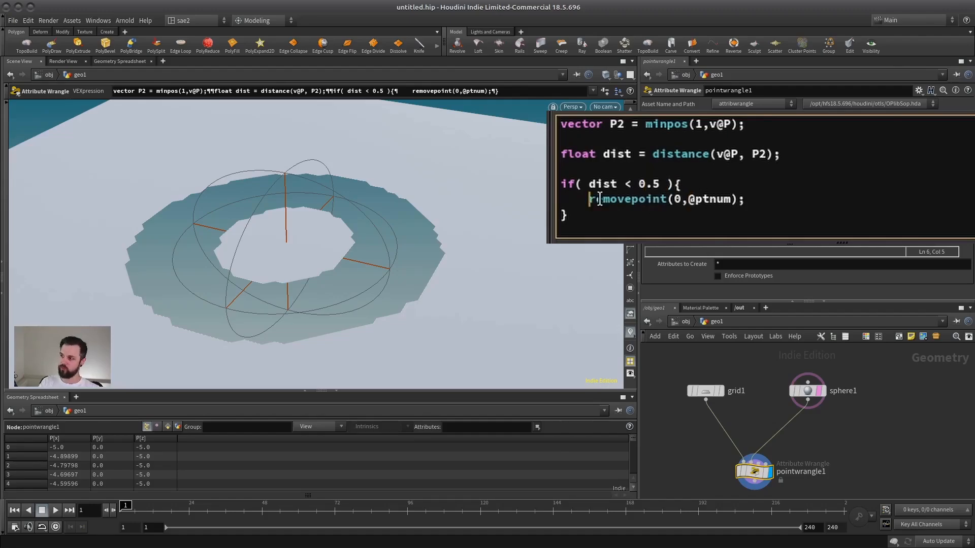
left_click_drag(599, 199, 755, 201)
left_click(653, 184)
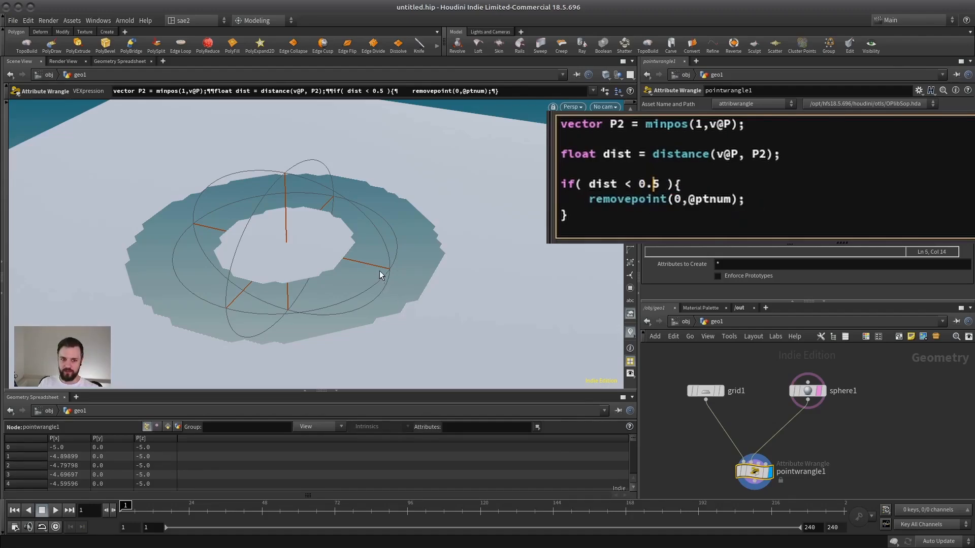
Replace the minpos expression for P2 in the wrangle code with point(1, 'P', 0)
left_click_drag(645, 124, 739, 125)
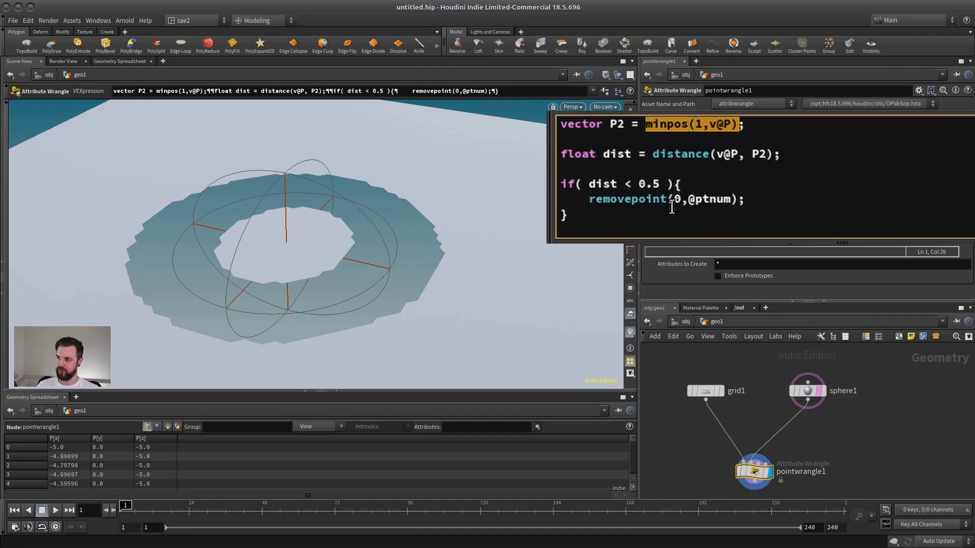
type("point)")
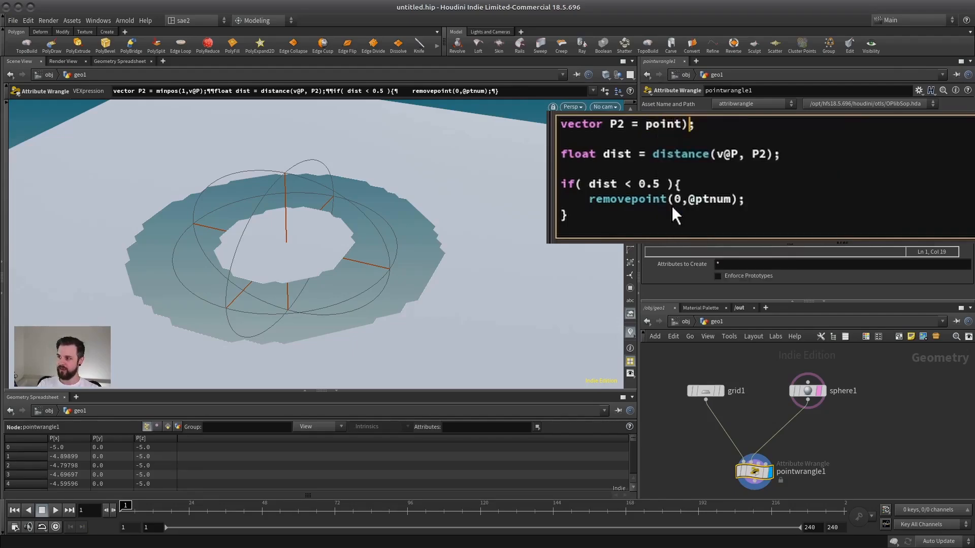
key("BackSpace")
type("(")
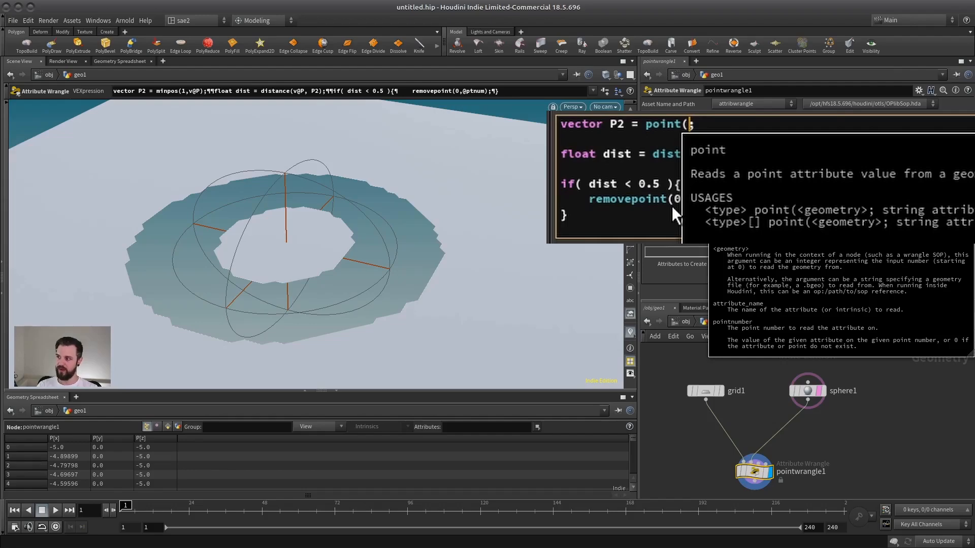
type("1, 'P'")
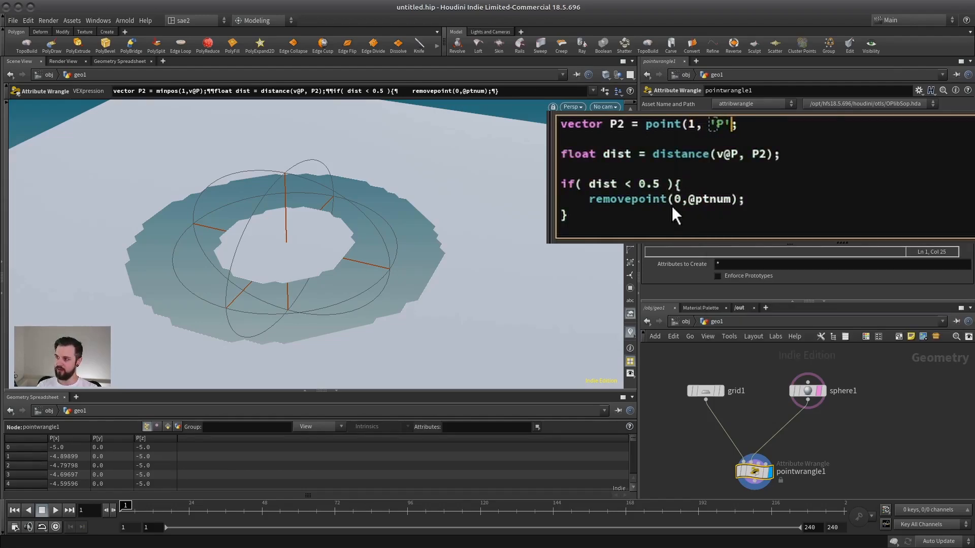
type(", 0)")
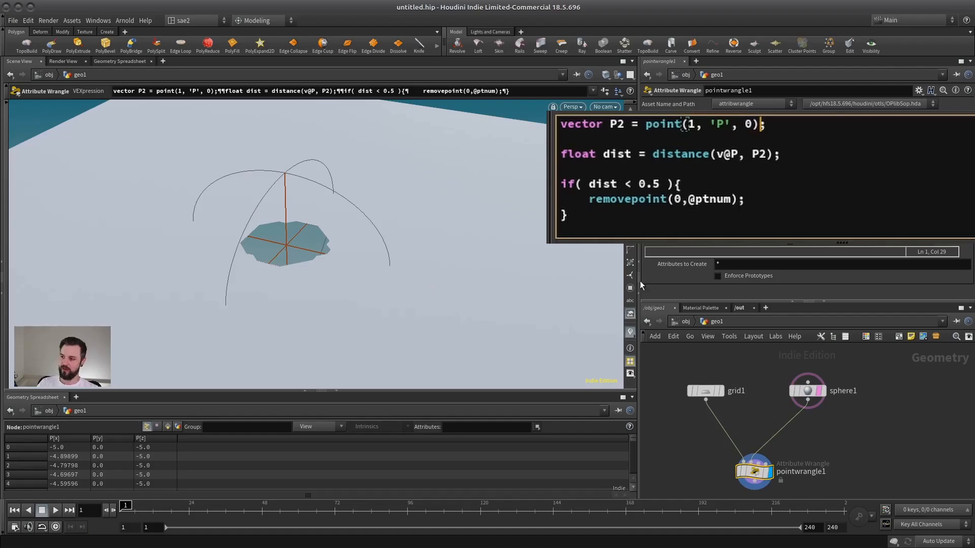
Replace the 0.5 threshold in the wrangle's if condition with ch('max_dist')
left_click_drag(721, 302, 720, 362)
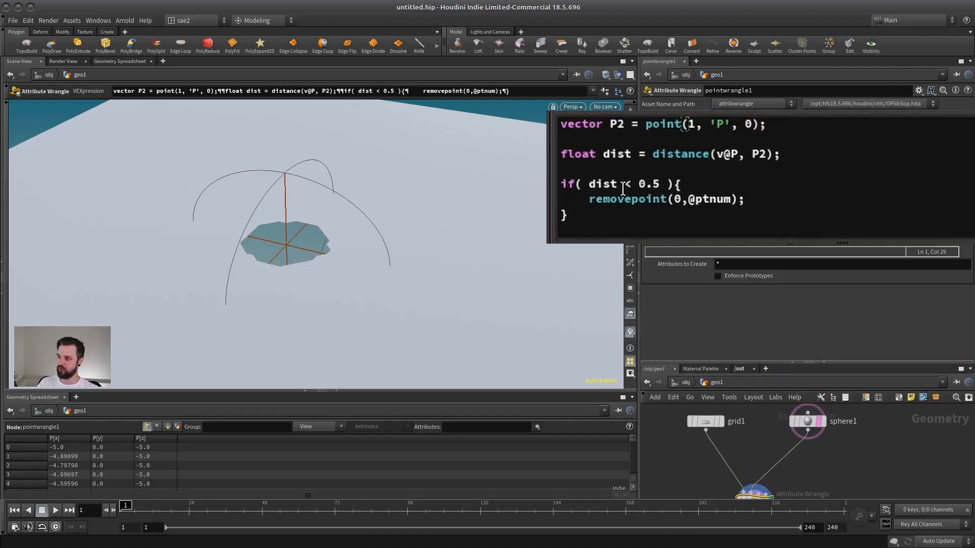
left_click_drag(638, 185, 668, 185)
type("ch('max")
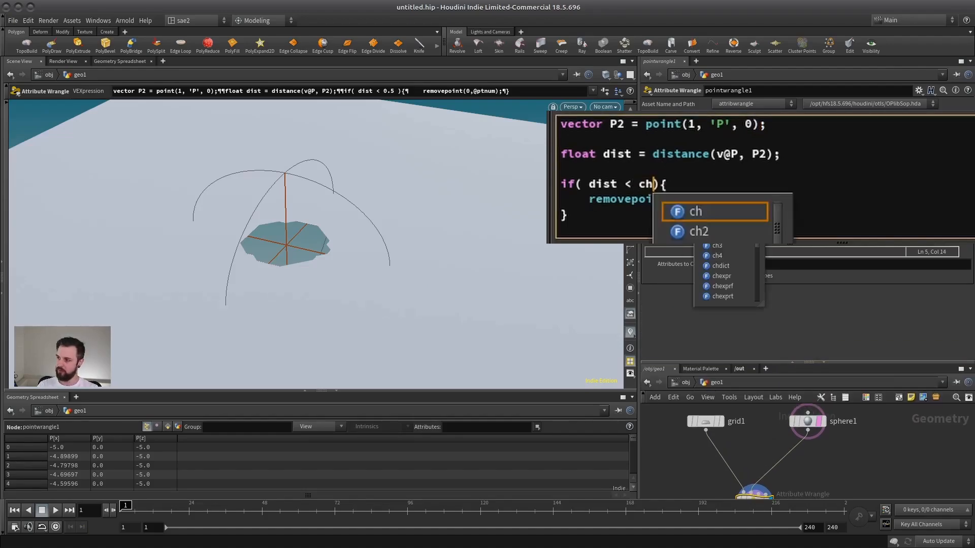
type("_dist')")
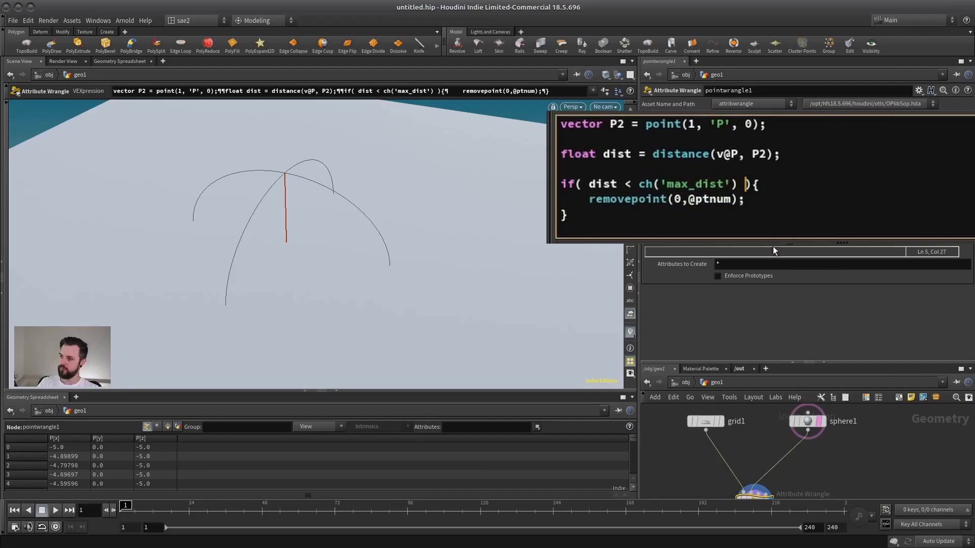
Create the wrangle's channel parameter from the code and set Max Dist to 2
left_click(970, 252)
left_click(723, 293)
type("2")
key("Return")
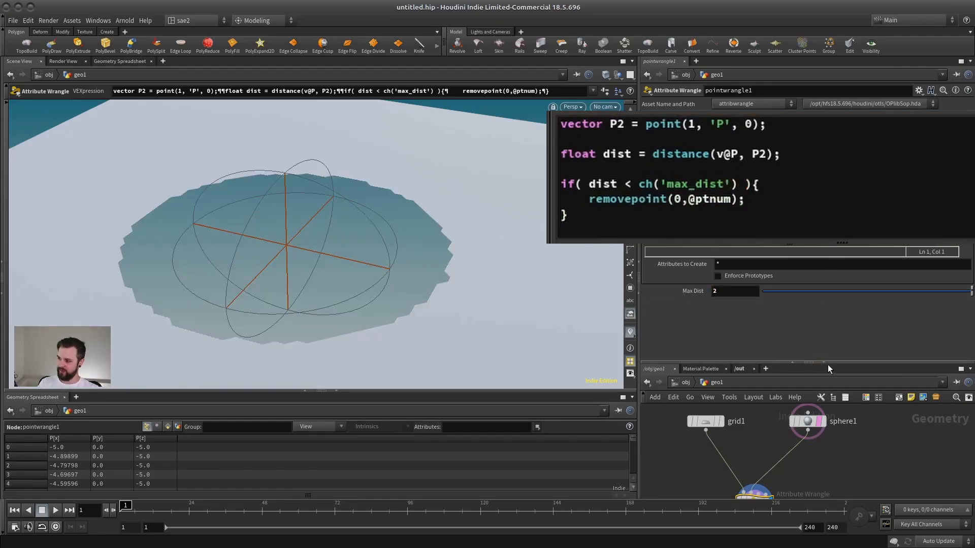
Move the sphere over the grid to a centre of about 0.56, 0.23, 0.43
left_click_drag(828, 364, 838, 316)
left_click_drag(298, 233, 422, 194)
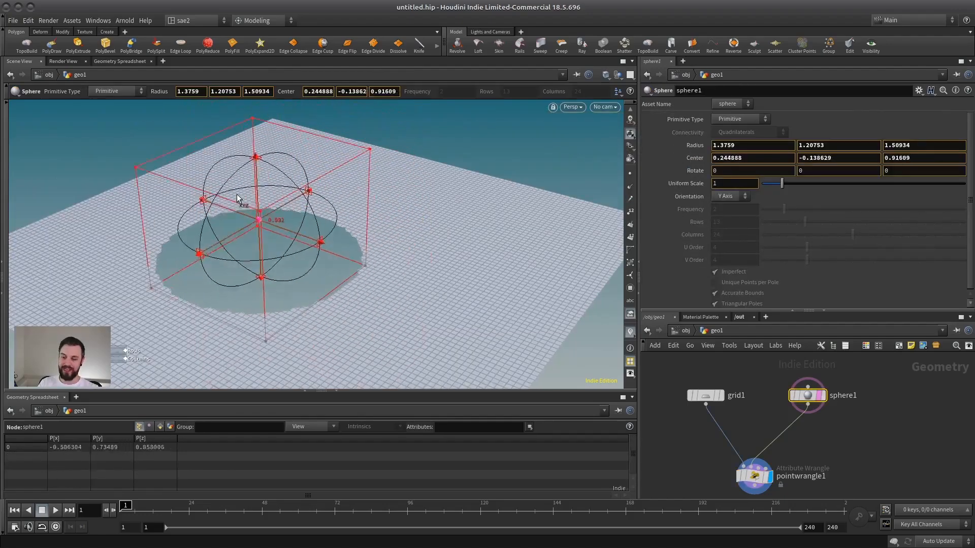
left_click_drag(237, 194, 309, 279)
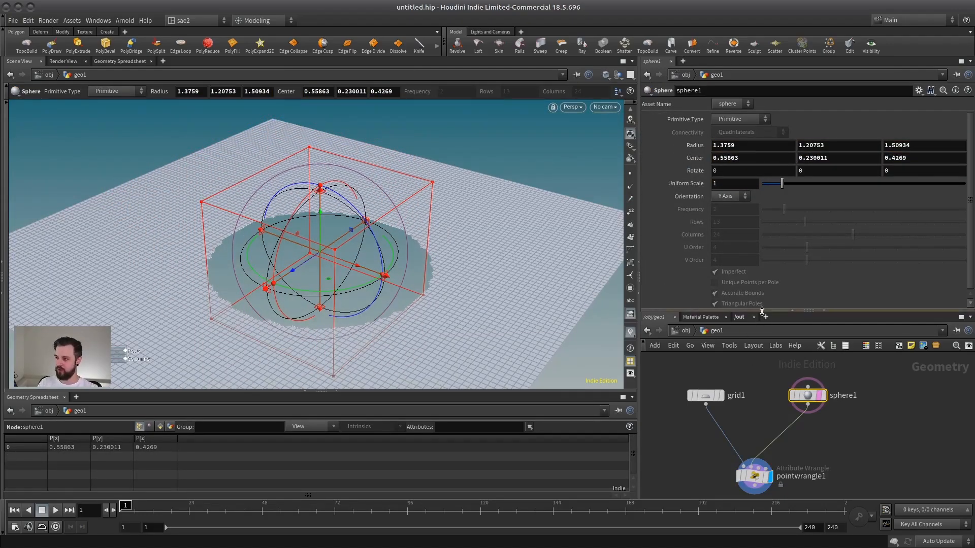
Add a Rubber Toy test geometry with a Transform node and wire it into the point wrangle's second input in place of the sphere
left_click_drag(750, 312, 750, 223)
left_click_drag(808, 350, 818, 292)
key("Tab")
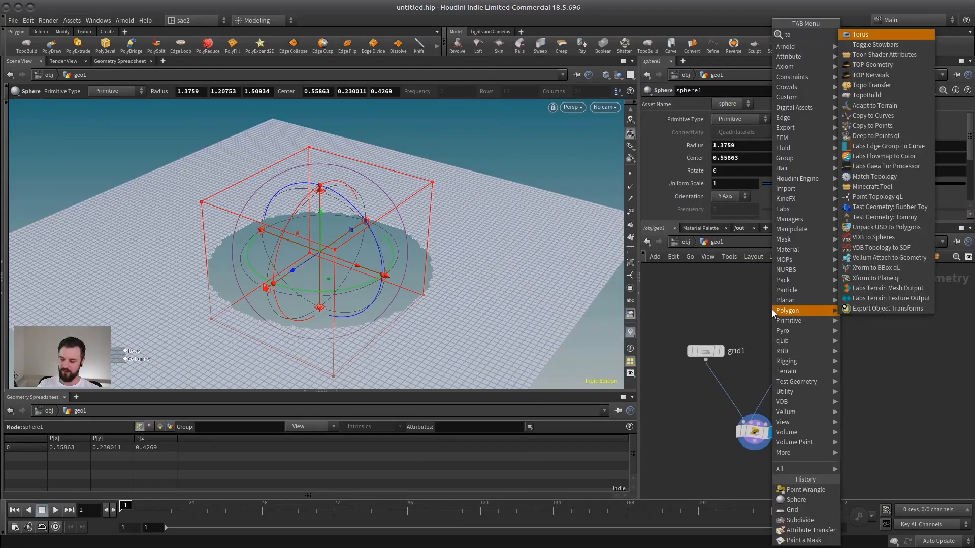
type("toy")
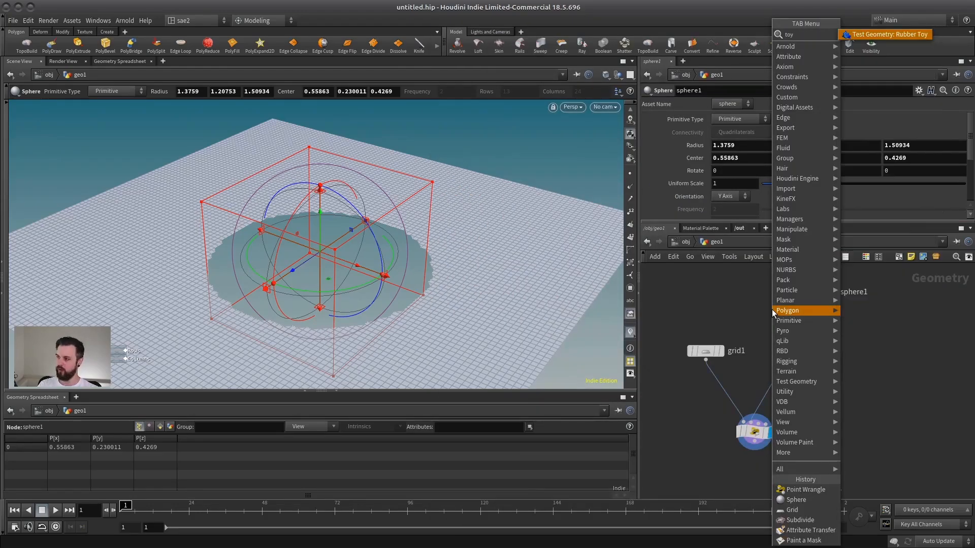
key("Return")
left_click(823, 359)
left_click(822, 367)
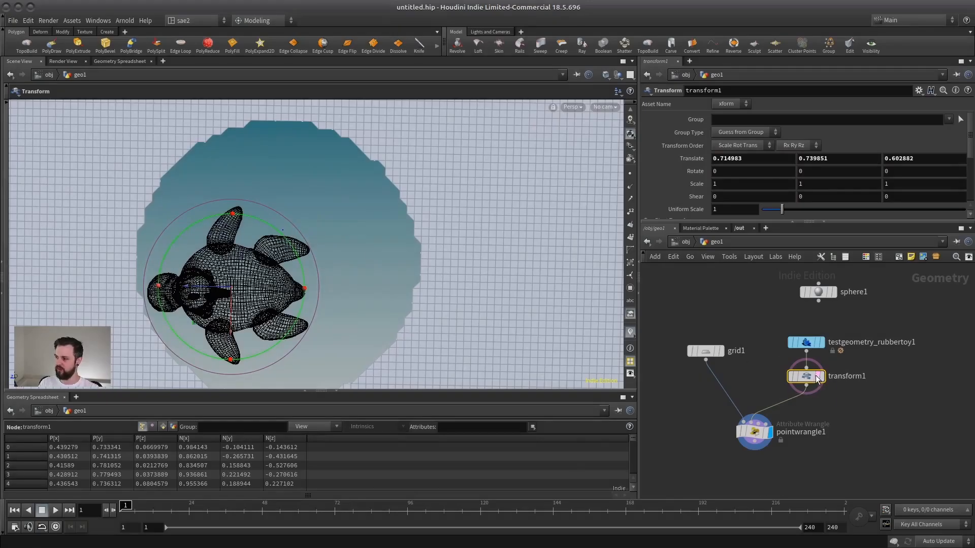
Move the rubber toy down into the grid with the Transform node, to a translate of about 0.05, -0.01, -0.11
middle_click(818, 379)
scroll(247, 291, "down", 3)
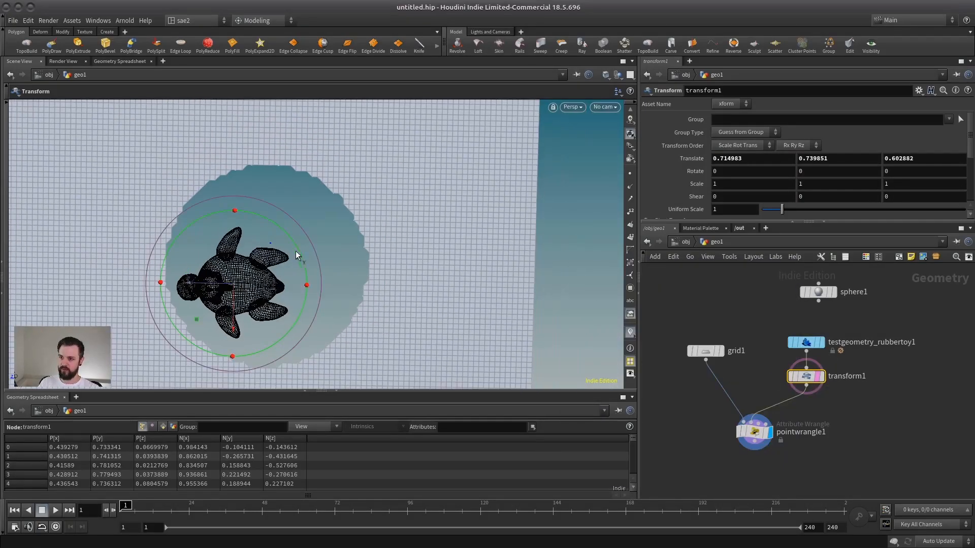
left_click_drag(236, 285, 277, 237)
left_click_drag(334, 257, 271, 320, "alt")
right_click_drag(316, 287, 468, 269, "alt")
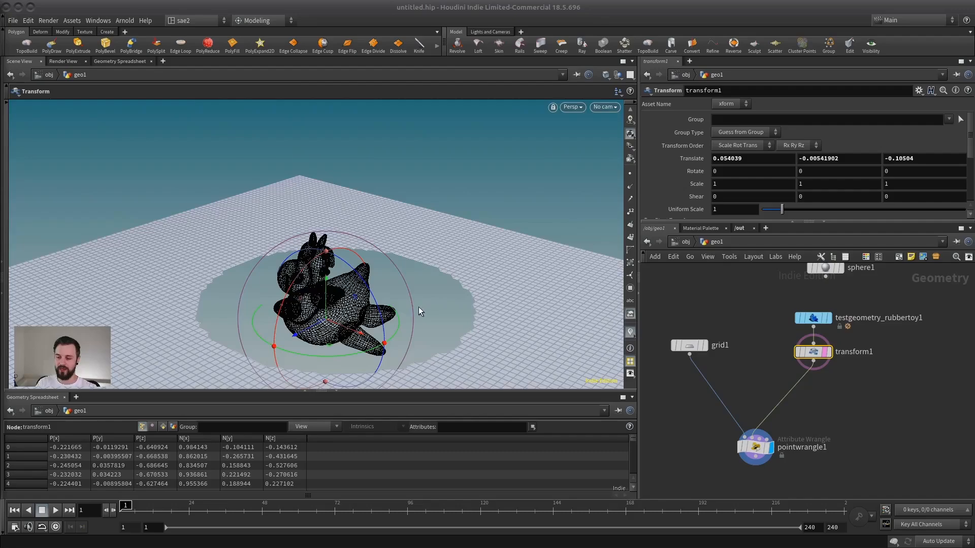
left_click_drag(418, 311, 356, 218, "alt")
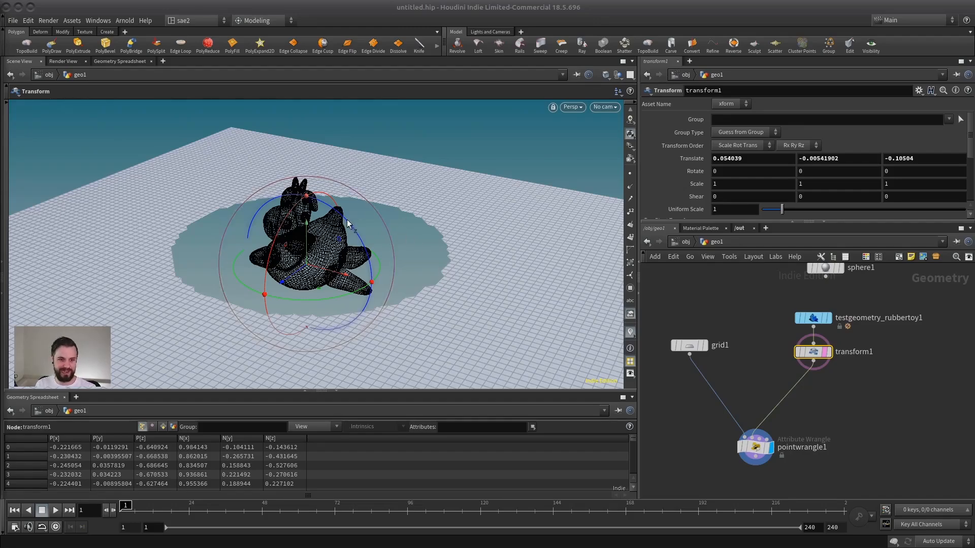
Add a VDB from Polygons node, insert it between the Transform and the point wrangle, and display its result
key("Tab")
type("vdb")
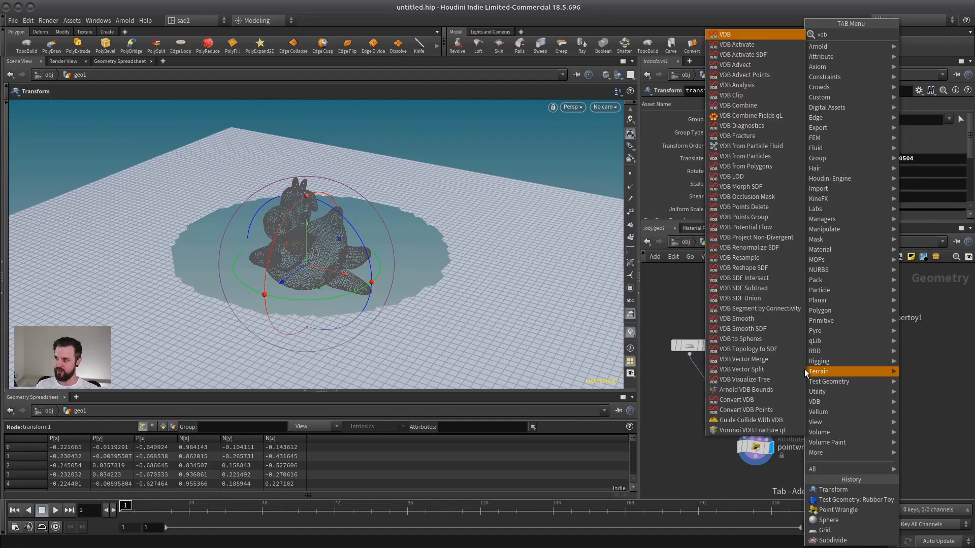
type(" from")
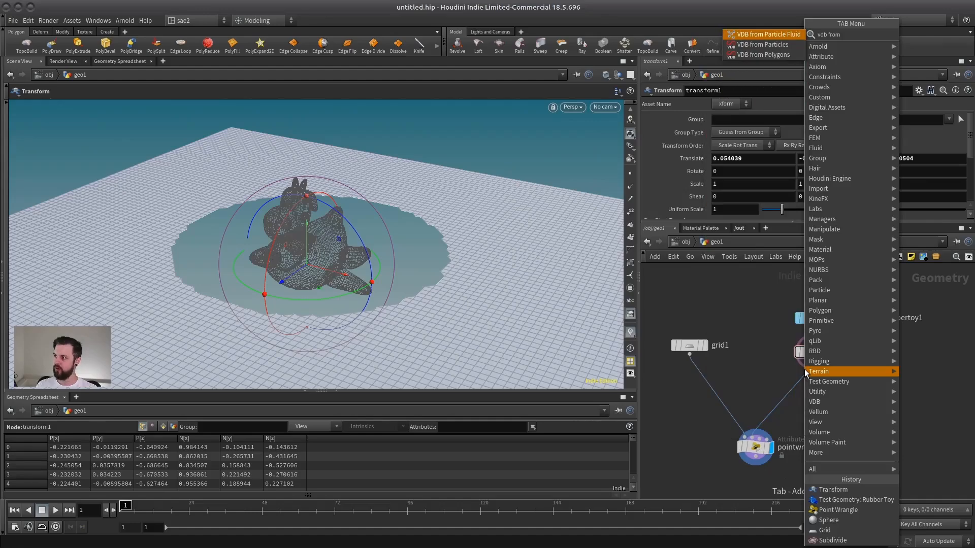
left_click(792, 55)
left_click(834, 342)
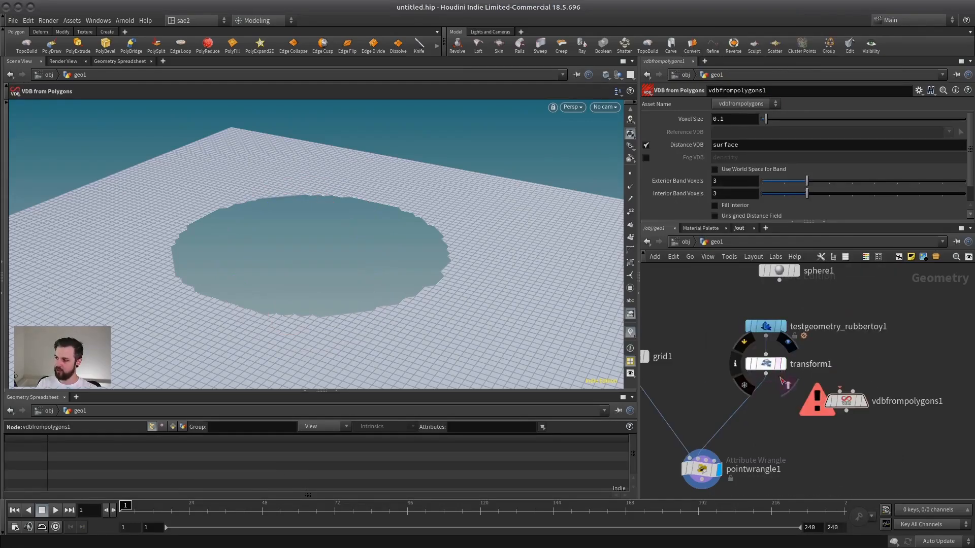
left_click_drag(866, 405, 795, 413)
left_click(790, 409)
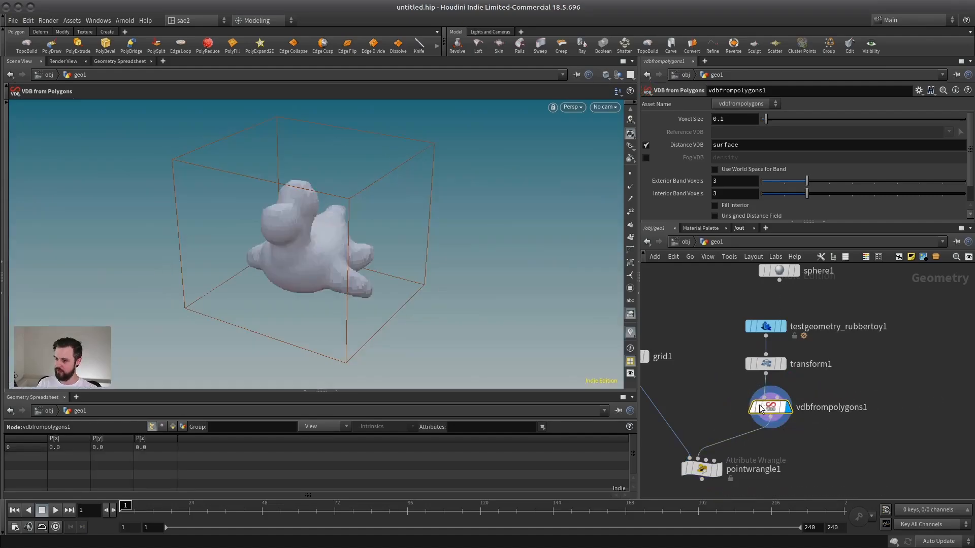
Translate the toy to about 0.33, 1.10, -0.90 and reorder the nodes so VDB from Polygons comes before the Transform
left_click(765, 364)
mouse_move(395, 202)
left_mouse_down()
mouse_move(443, 267)
mouse_move(231, 223)
mouse_move(373, 280)
mouse_move(272, 278)
mouse_move(305, 264)
mouse_move(275, 239)
mouse_move(422, 238)
mouse_move(282, 229)
mouse_move(330, 287)
mouse_move(386, 238)
mouse_move(263, 278)
mouse_move(437, 221)
mouse_move(300, 257)
mouse_move(330, 218)
mouse_move(301, 263)
mouse_move(380, 200)
mouse_move(401, 203)
mouse_move(386, 199)
left_mouse_up()
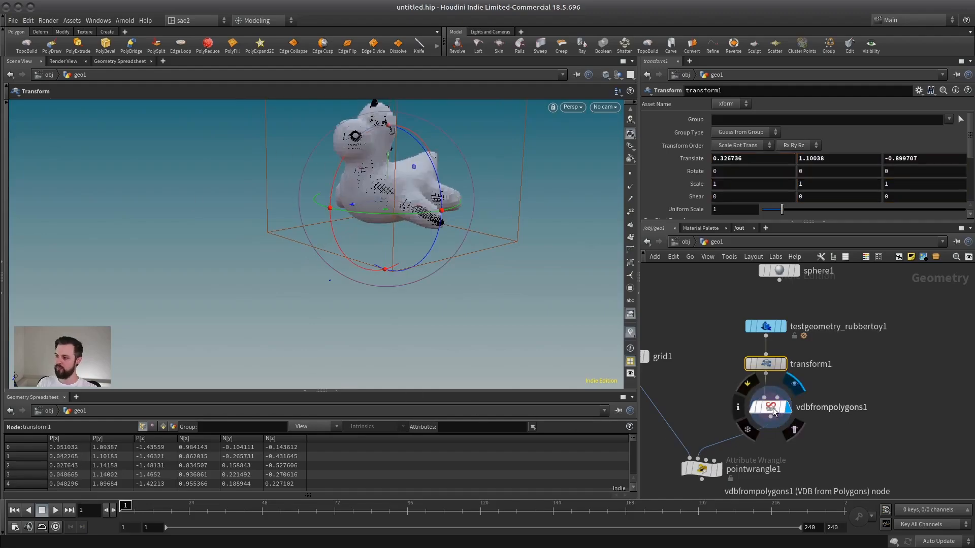
left_click_drag(794, 407, 967, 379)
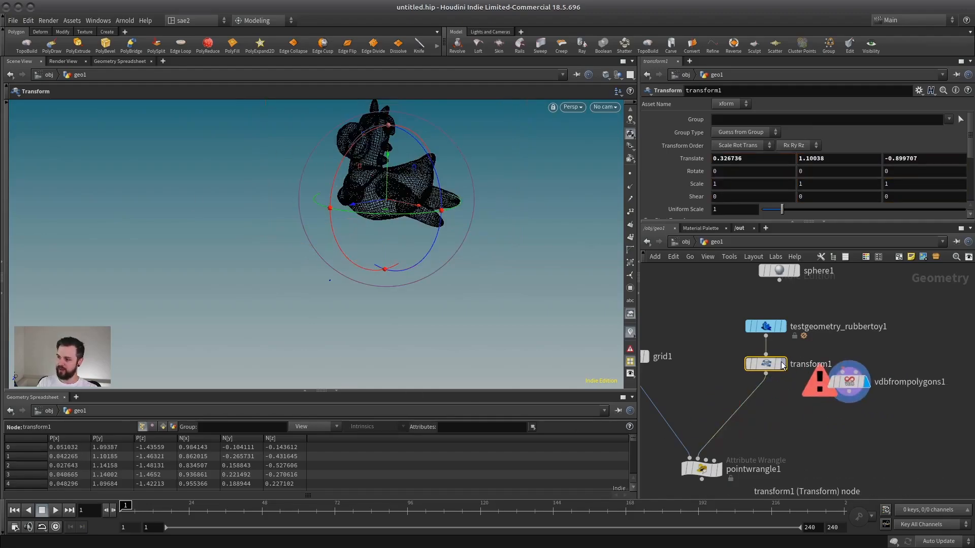
left_click_drag(765, 364, 766, 419)
left_click_drag(944, 380, 767, 371)
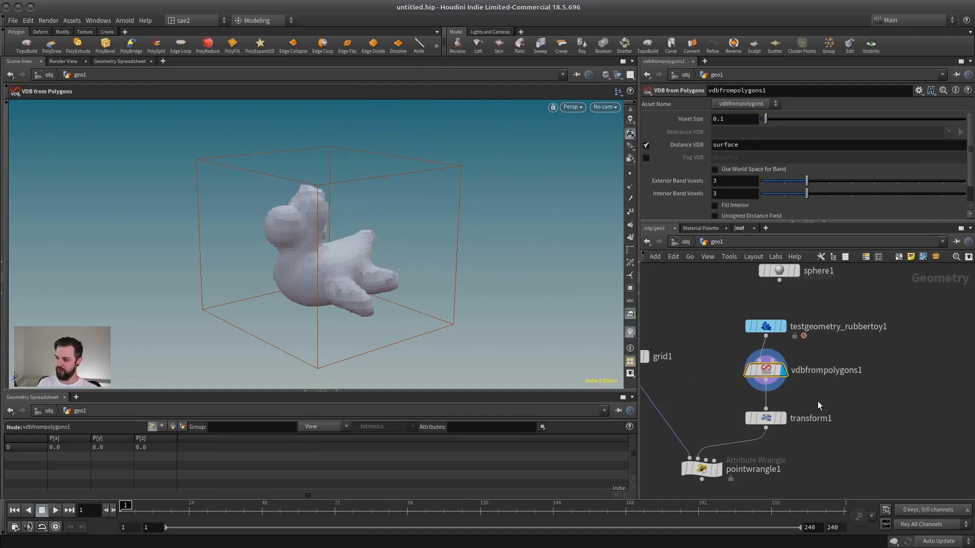
Move the VDB toy to a translate of about -0.36, 1.15, 0.11 and display the Transform node's result
left_click(770, 419)
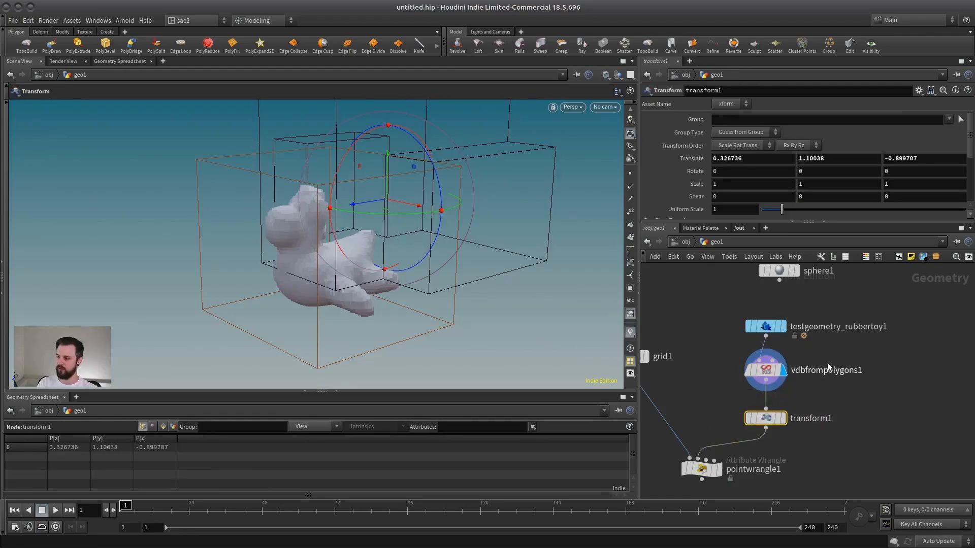
left_click_drag(388, 204, 326, 247)
middle_click_drag(722, 399, 809, 348)
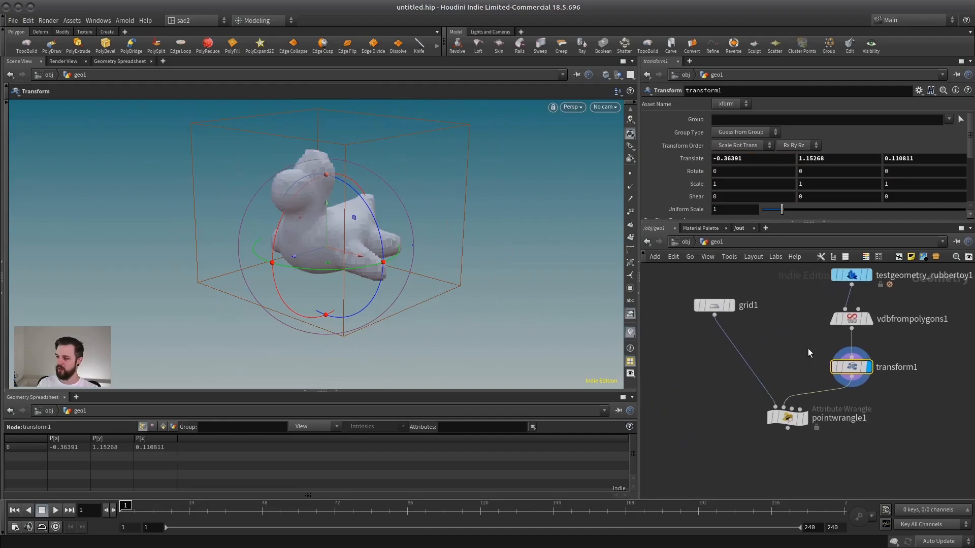
scroll(807, 381, "up", 1)
middle_click(823, 344)
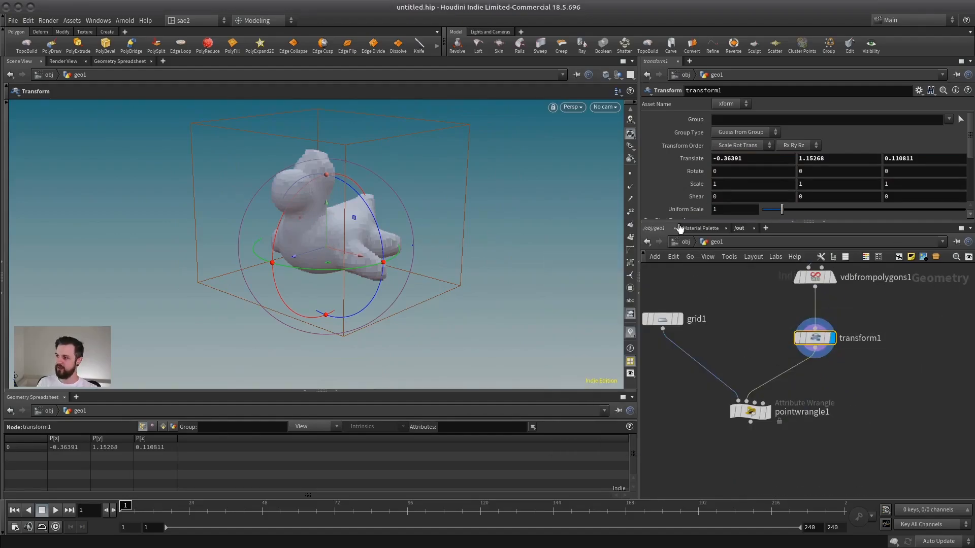
Rename the distance VDB output of the VDB from Polygons node to sdf
middle_click_drag(876, 285, 839, 328)
left_click(778, 319)
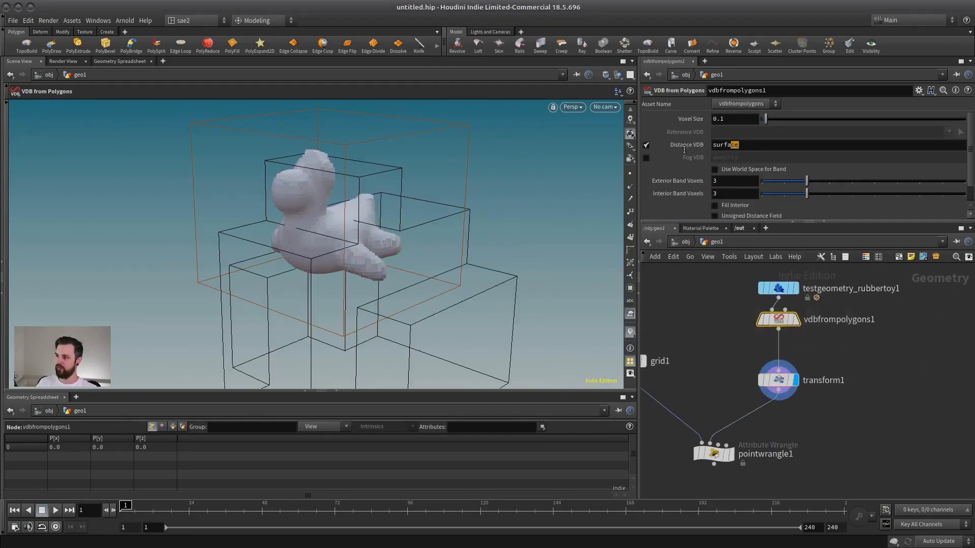
left_click_drag(684, 150, 662, 260)
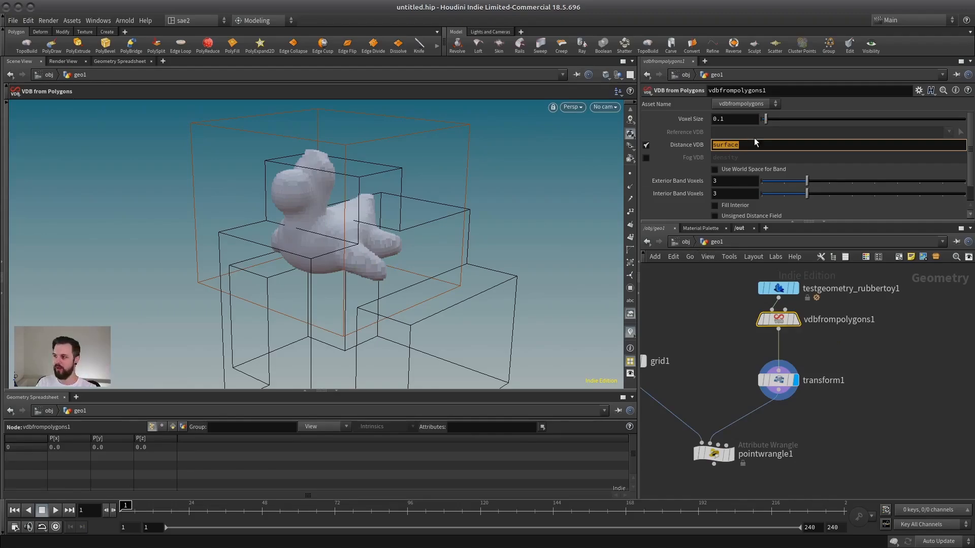
left_click_drag(703, 144, 700, 145)
type("sdf")
key("Return")
left_click(721, 307)
middle_click_drag(737, 337, 749, 320)
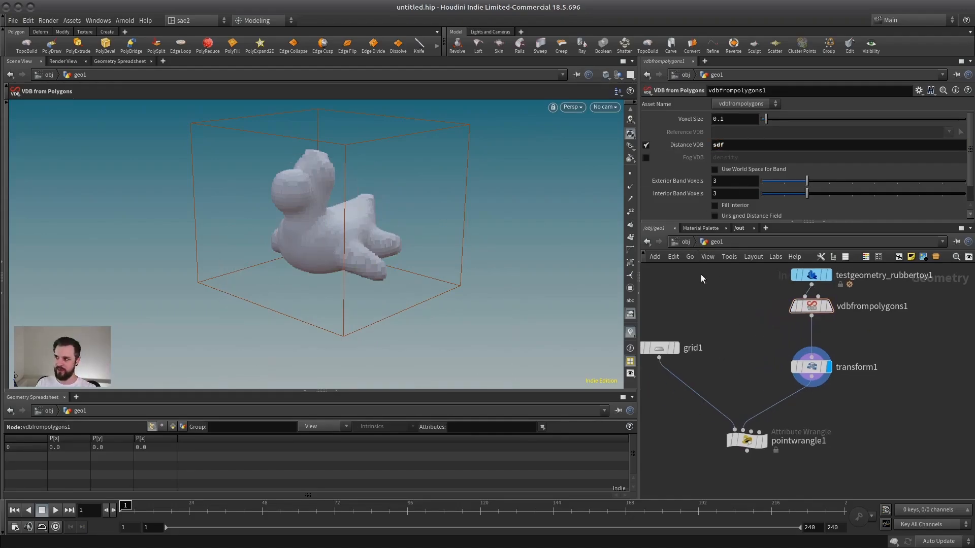
Add a second point wrangle fed by the grid and the Transform, display it, and begin its VEX code with volumesample(
left_click(744, 437)
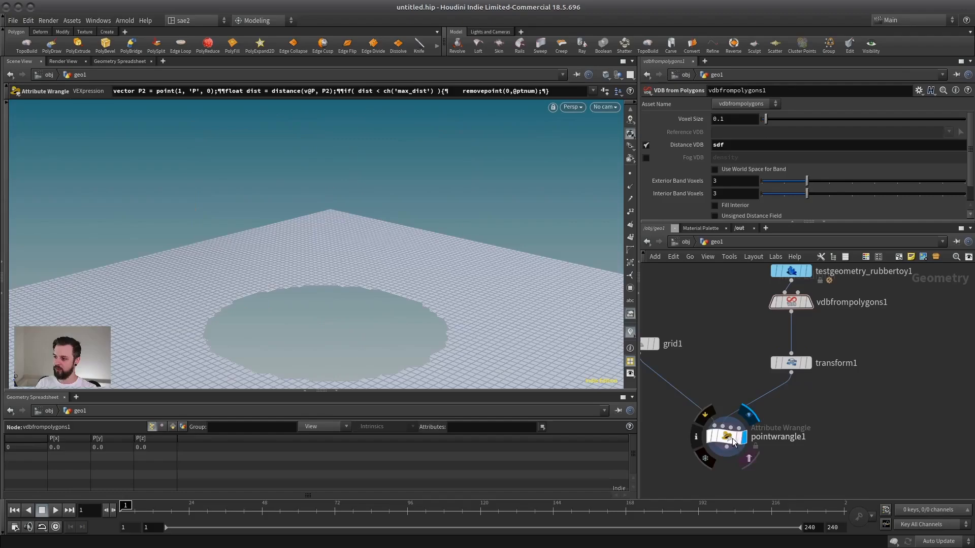
left_click(732, 437)
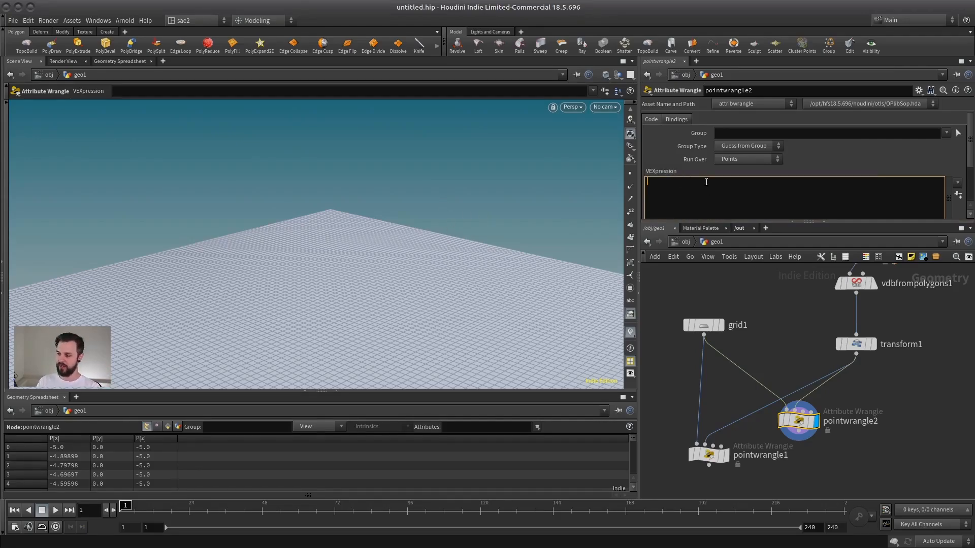
type("volume")
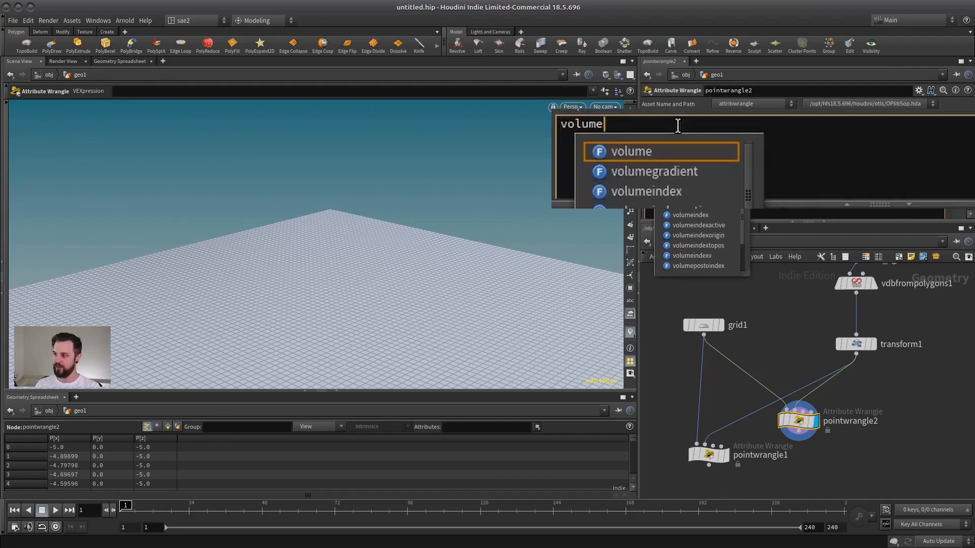
type("sample(")
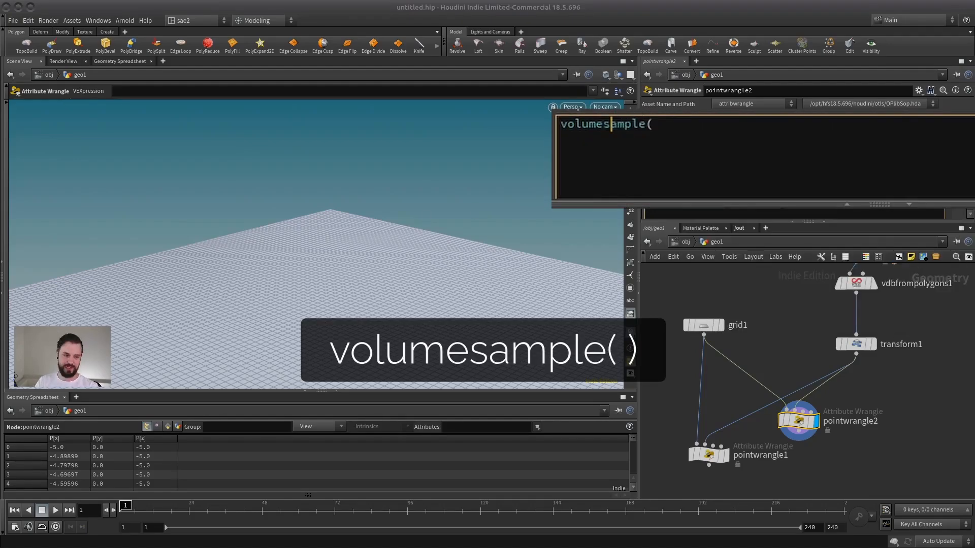
Look up the volumesample function's help and review its geometry, volumename and pos arguments
key("F1")
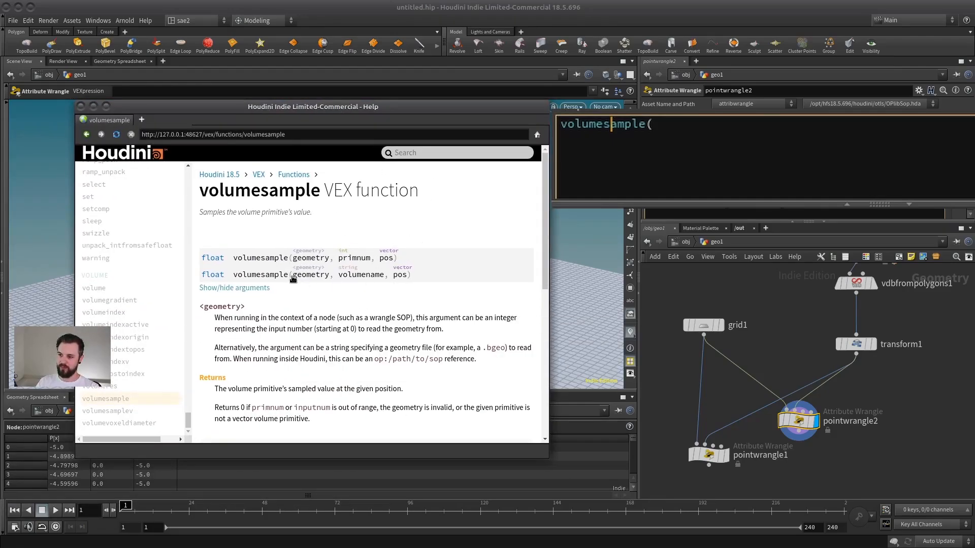
left_click_drag(293, 278, 327, 278)
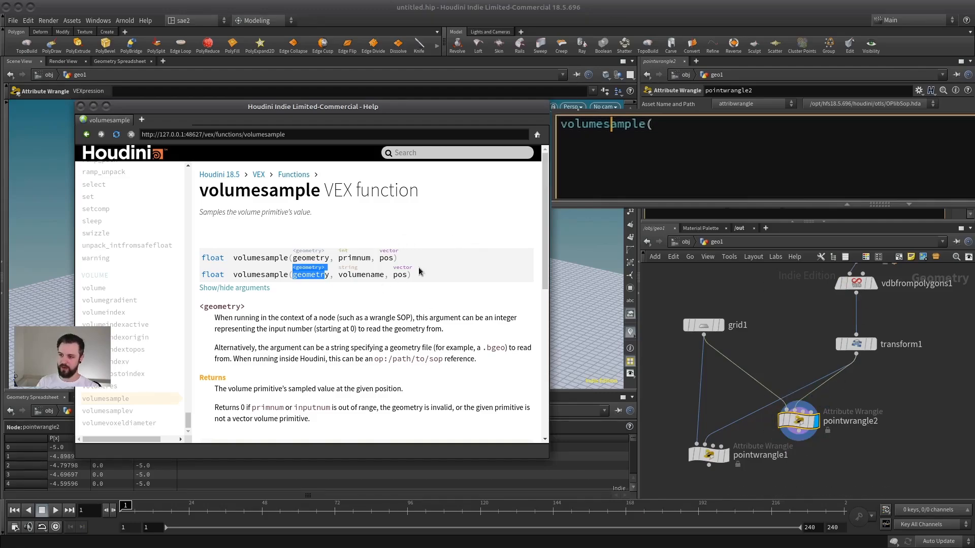
left_click_drag(339, 275, 388, 277)
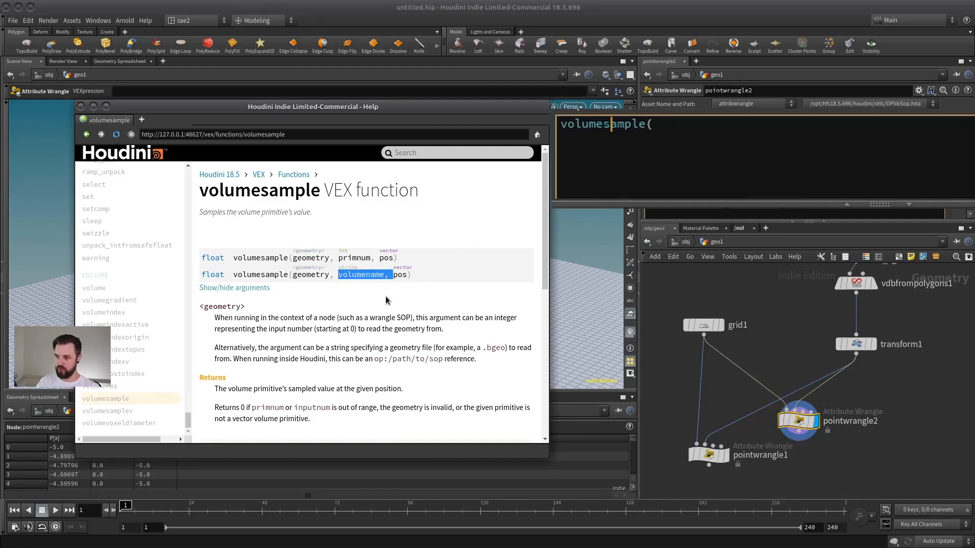
left_click(401, 283)
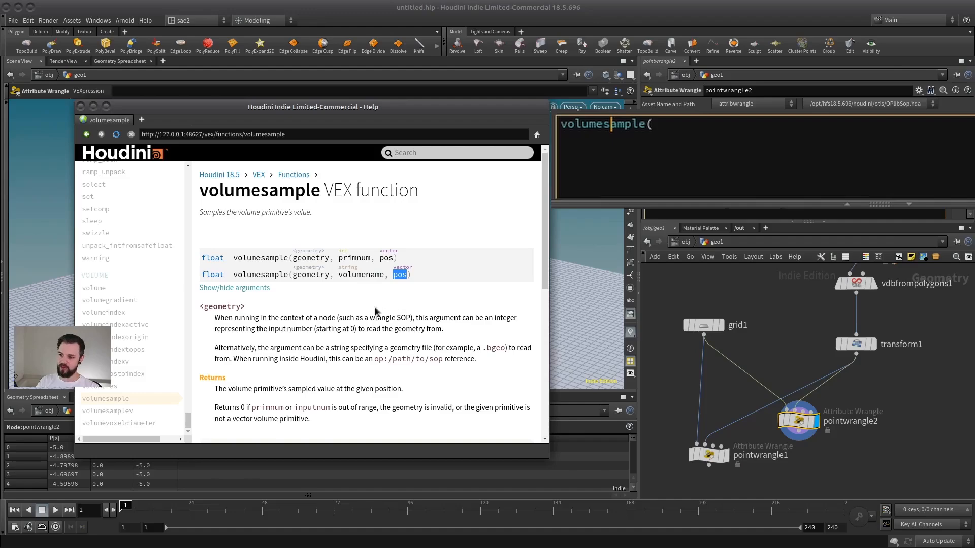
left_click_drag(128, 109, 64, 97)
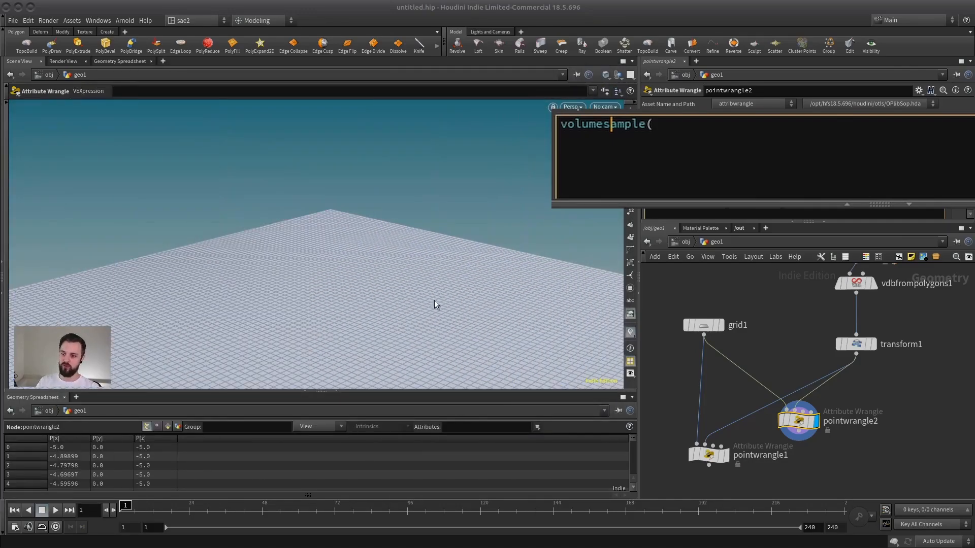
left_click(870, 344)
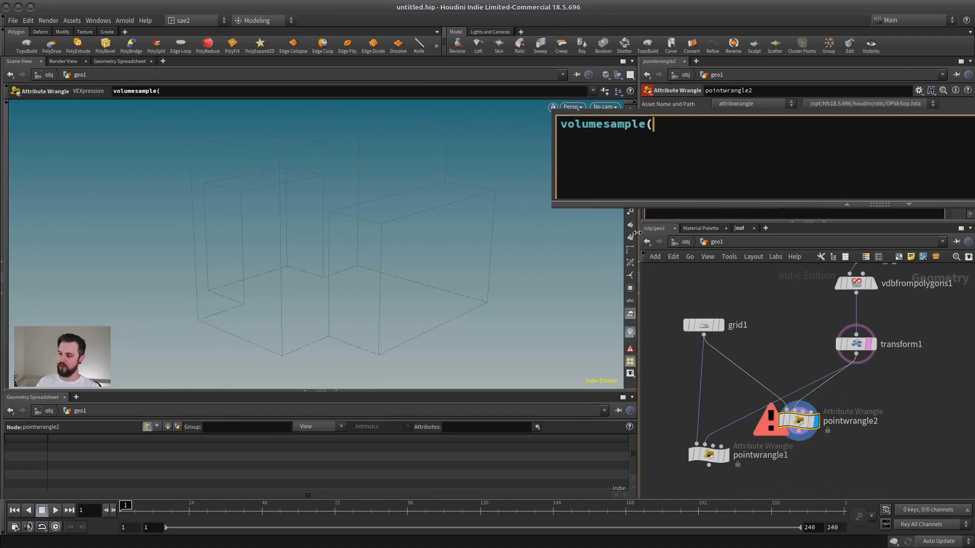
key("Home")
type("@sdf=")
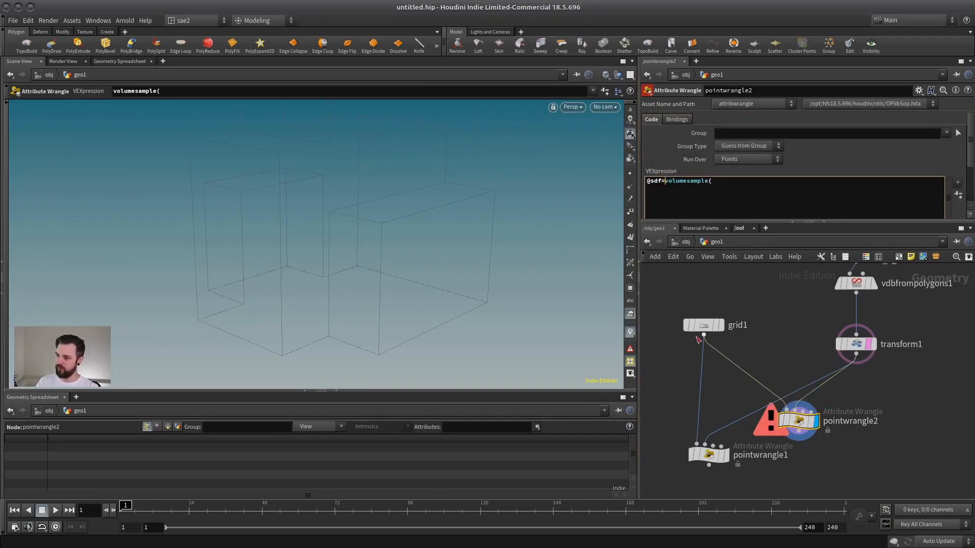
Display the grid, delete the first point wrangle, and reposition the remaining wrangle under its inputs
left_click(719, 325)
left_click(703, 325)
key("space")
left_click_drag(388, 304, 387, 261)
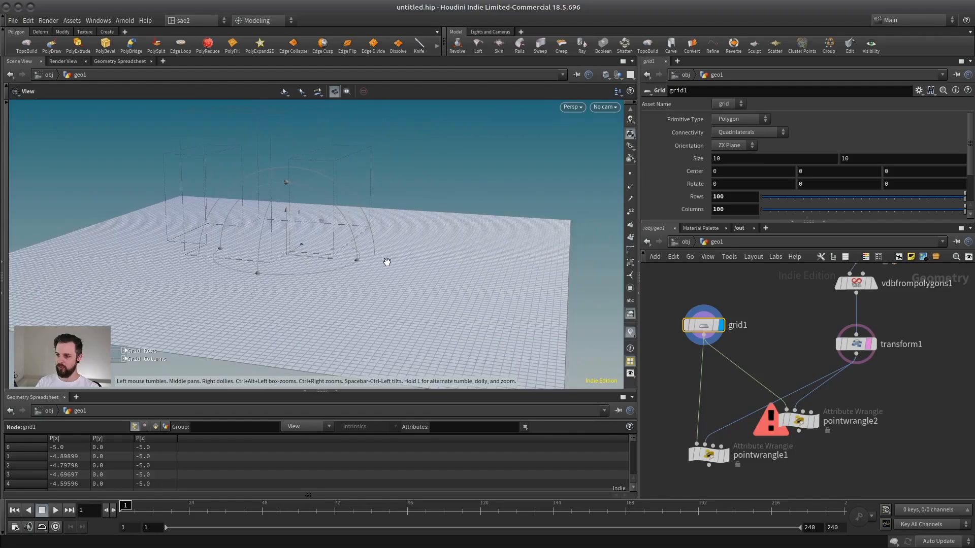
left_click(709, 454)
key("Delete")
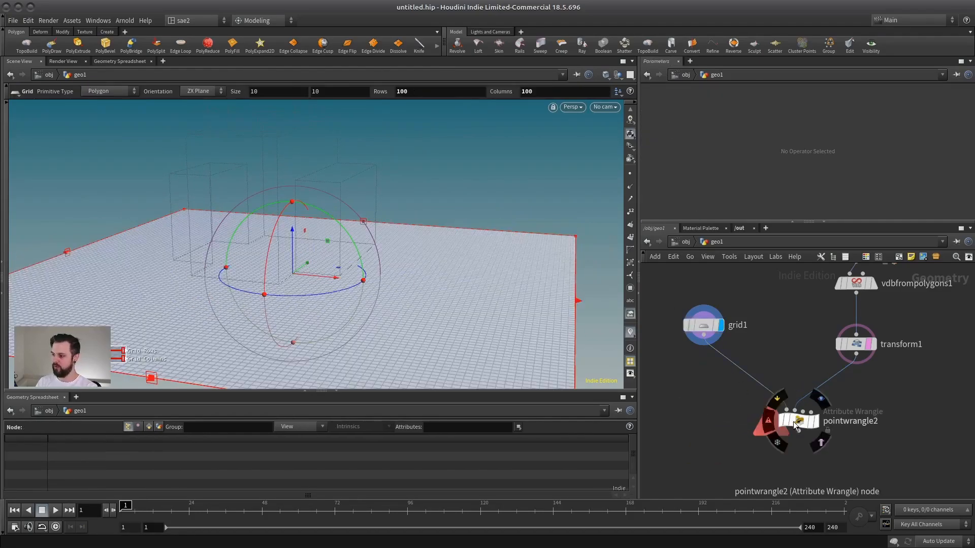
left_click_drag(799, 420, 786, 426)
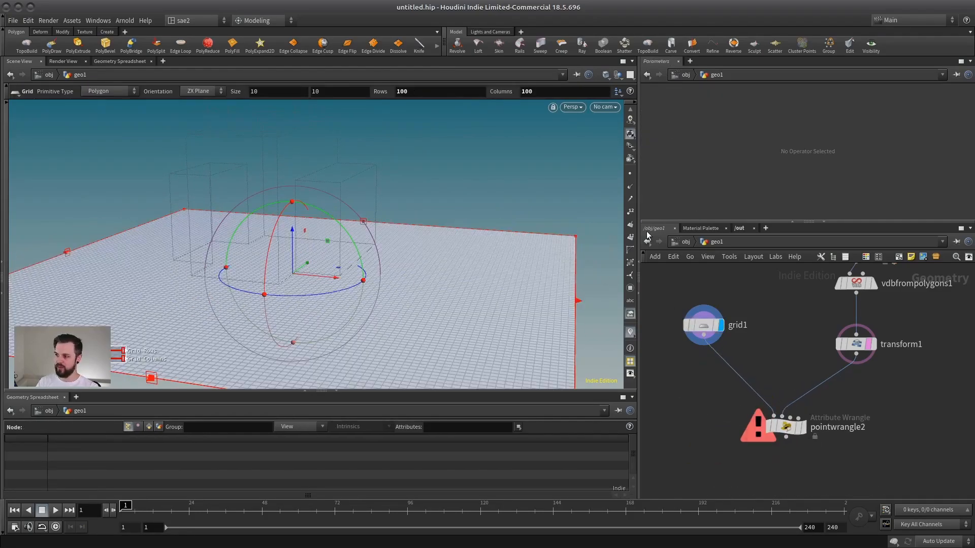
Turn on point display in the viewport and view the grid's points
left_click(629, 173)
key("Escape")
left_click_drag(386, 244, 485, 248)
left_click_drag(330, 293, 487, 286)
key("Return")
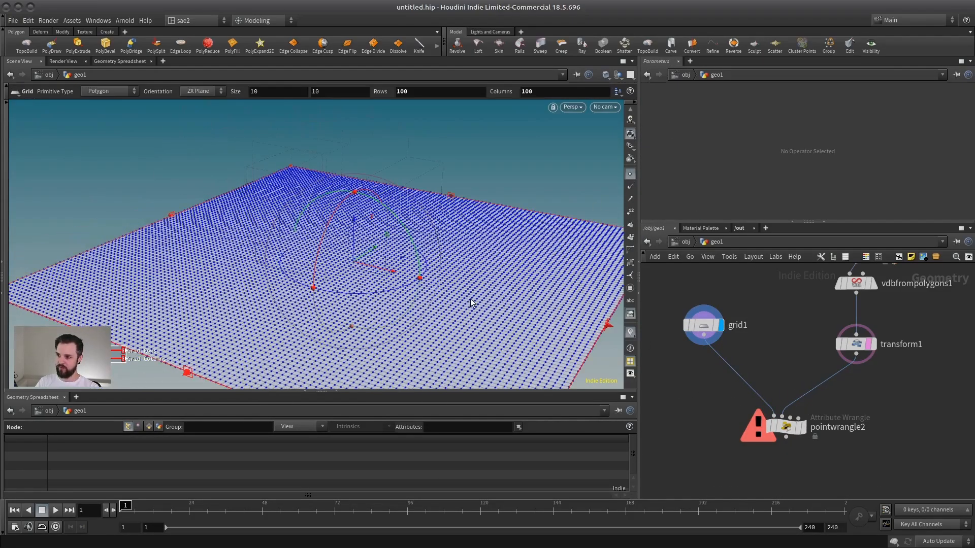
double_click(786, 426)
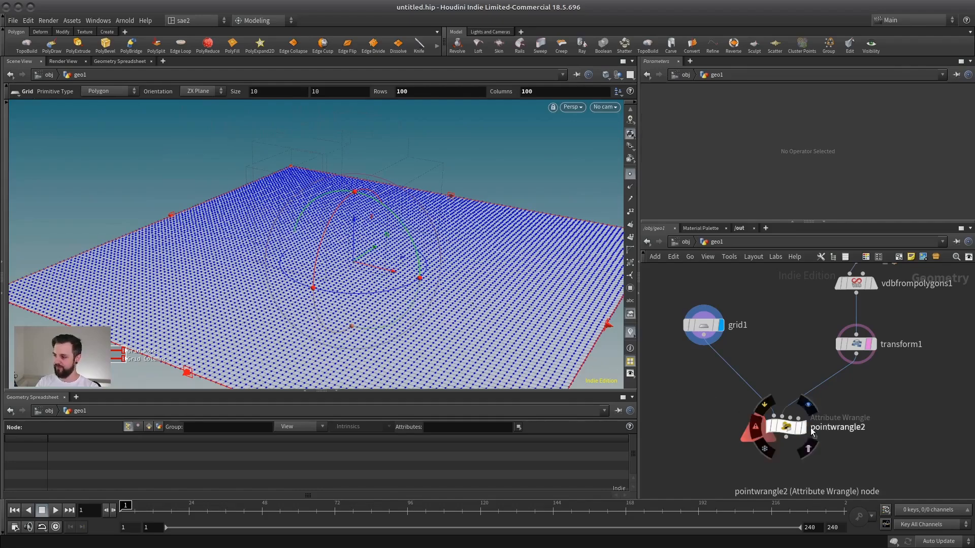
left_click(728, 140)
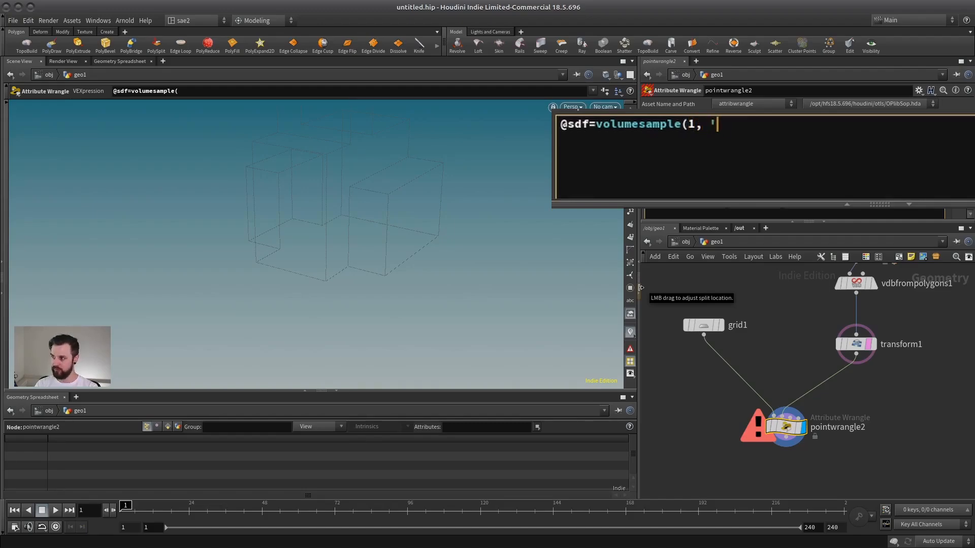
middle_click_drag(863, 346, 759, 355)
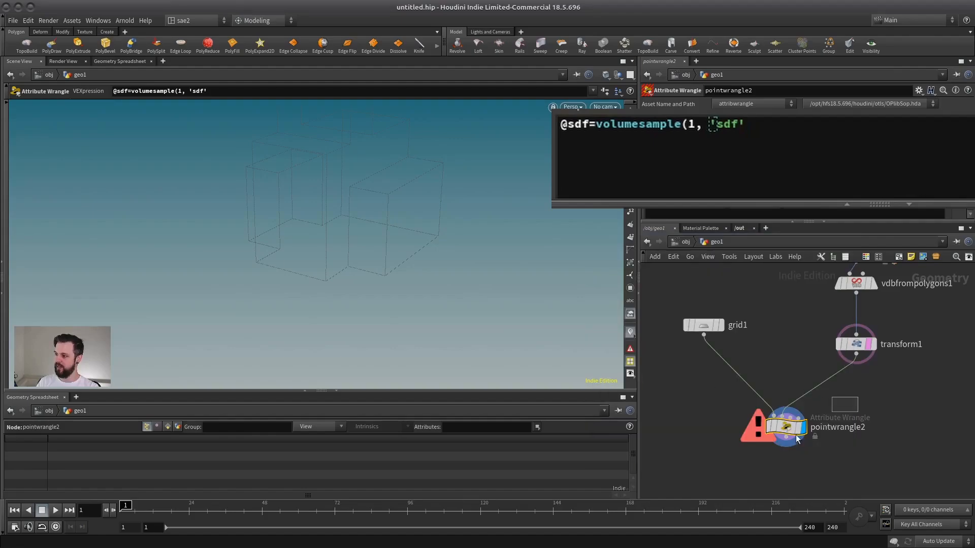
left_click(809, 127)
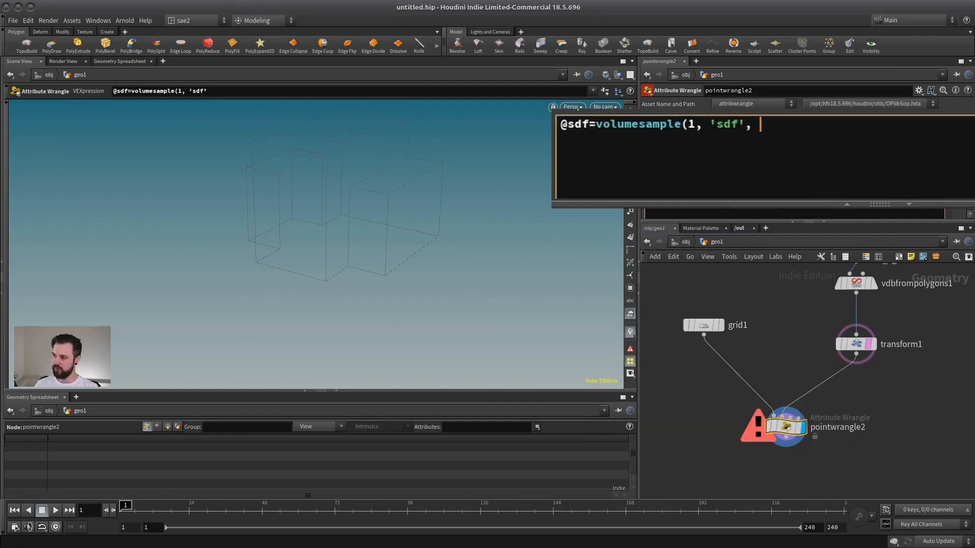
type("v@P);")
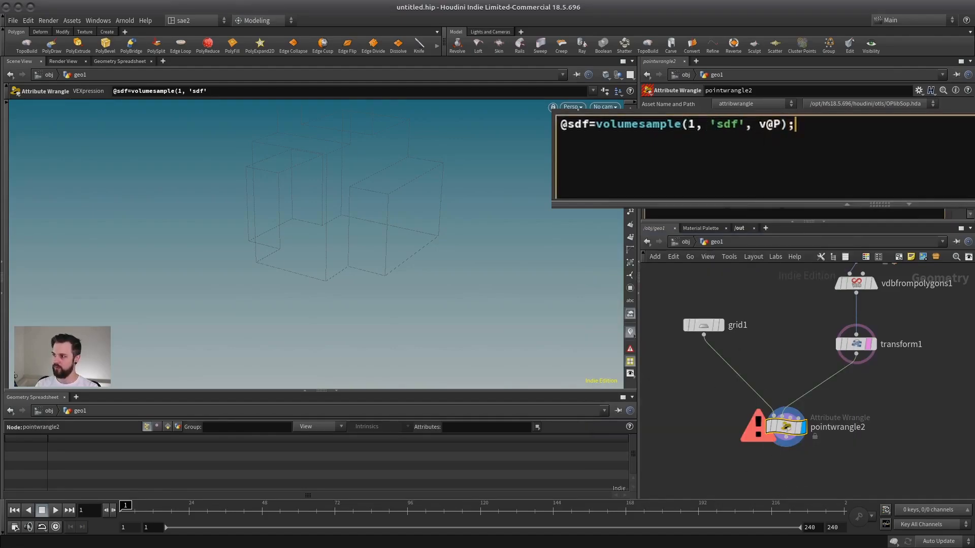
key("ctrl+Return")
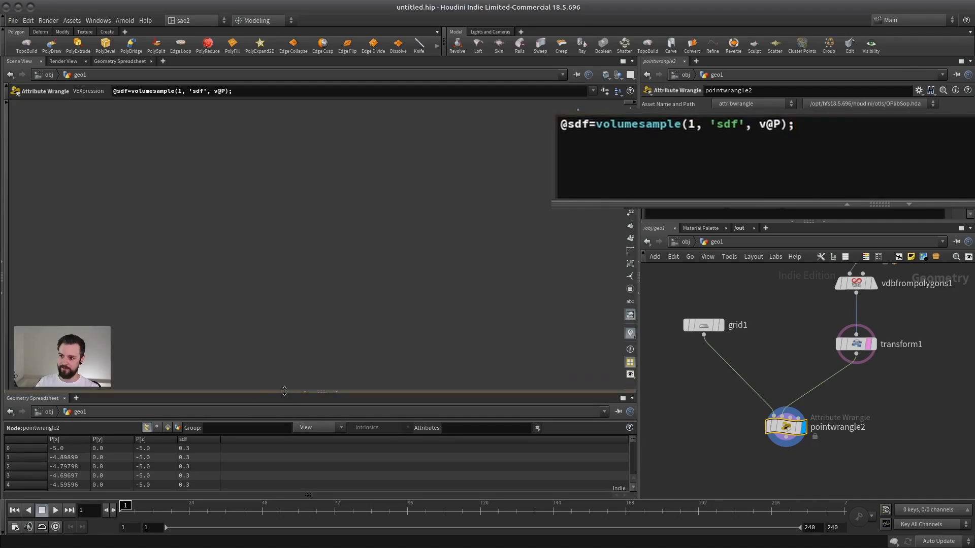
Examine the grid points' sdf values in an enlarged geometry spreadsheet, then restore the pane's smaller height
left_click_drag(283, 397, 274, 279)
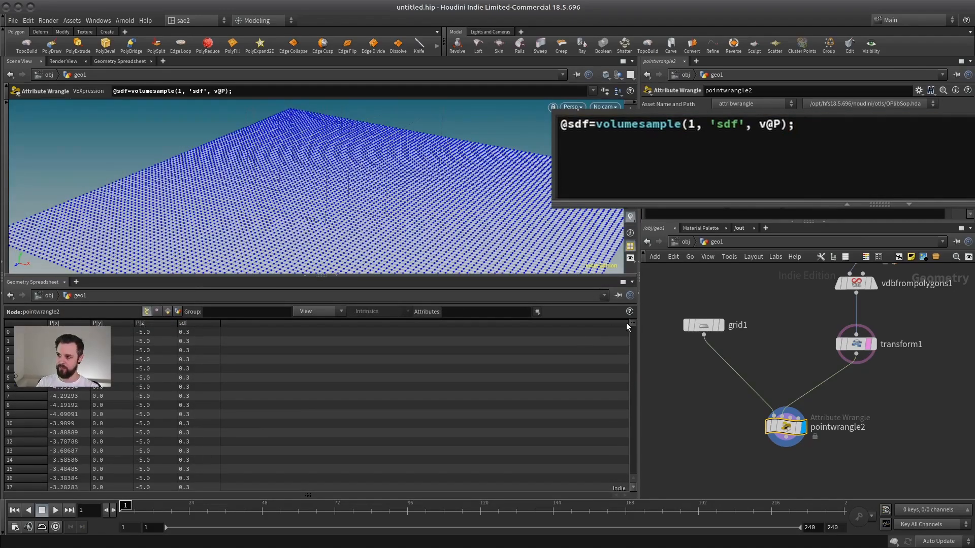
left_click_drag(631, 323, 620, 273)
left_click_drag(351, 277, 313, 424)
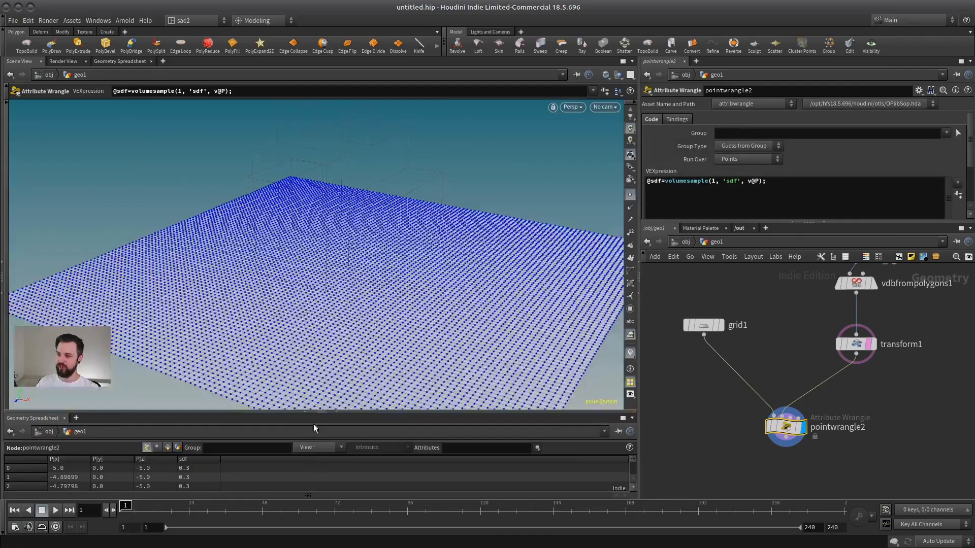
Display the Transform node's result and examine the toy VDB's distance from the grid from several angles
left_click(873, 345)
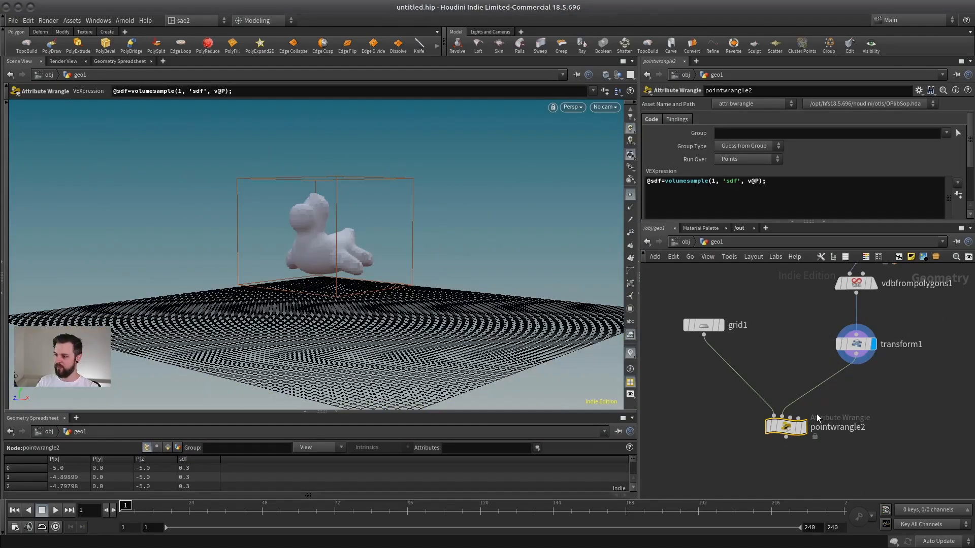
left_click_drag(353, 272, 402, 252, "alt")
right_click_drag(402, 252, 354, 299, "alt")
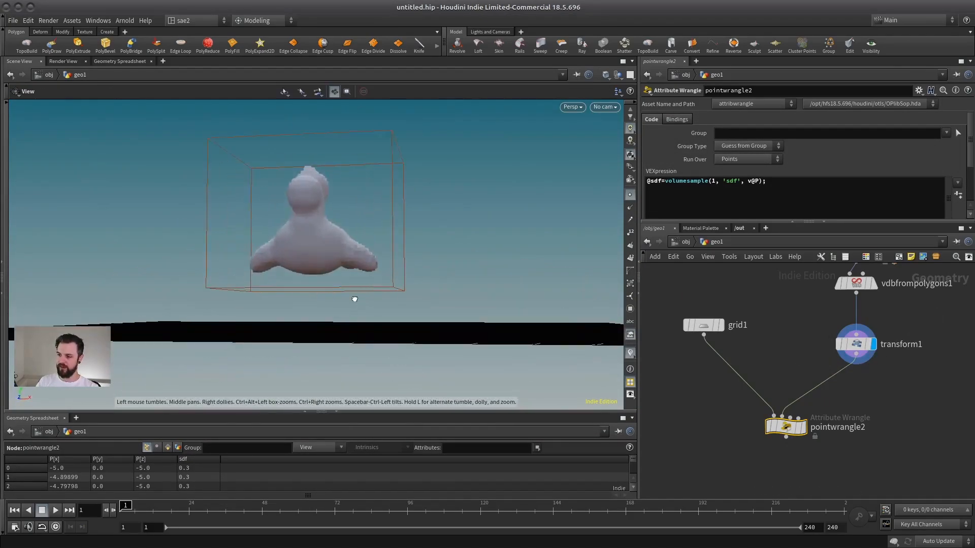
left_click_drag(355, 299, 370, 305)
key("Return")
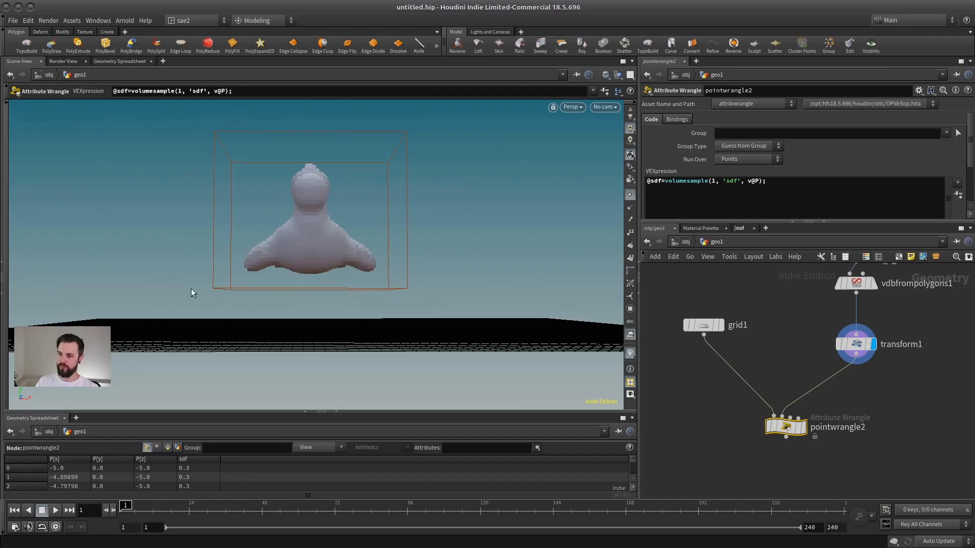
left_click_drag(316, 289, 330, 349, "alt")
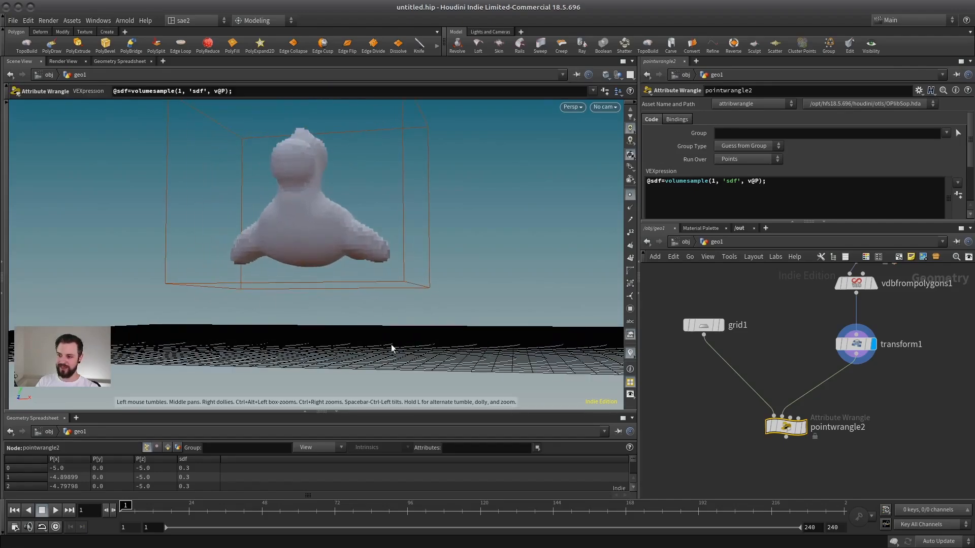
left_click_drag(392, 284, 387, 236, "alt")
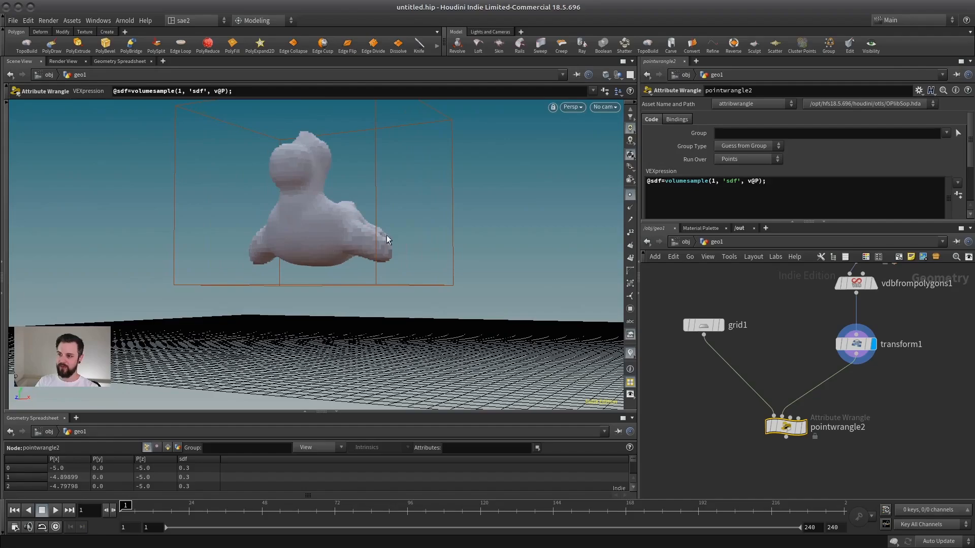
middle_click_drag(842, 317, 779, 402)
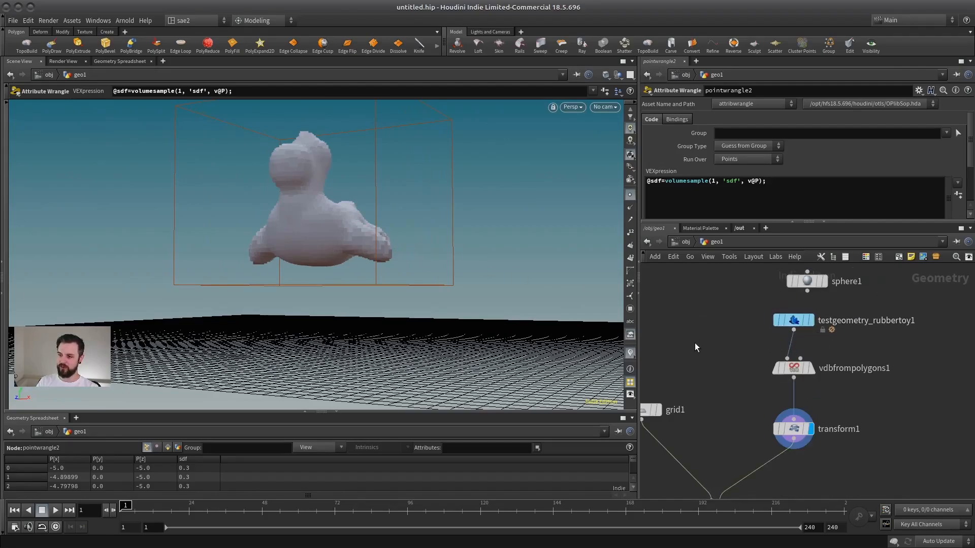
left_click_drag(398, 264, 394, 207, "alt")
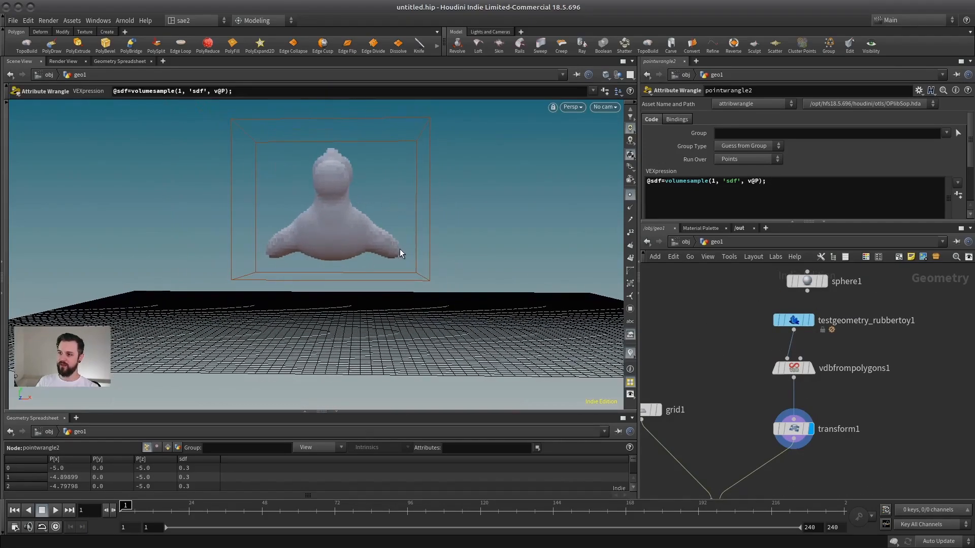
left_click_drag(415, 239, 312, 127, "alt")
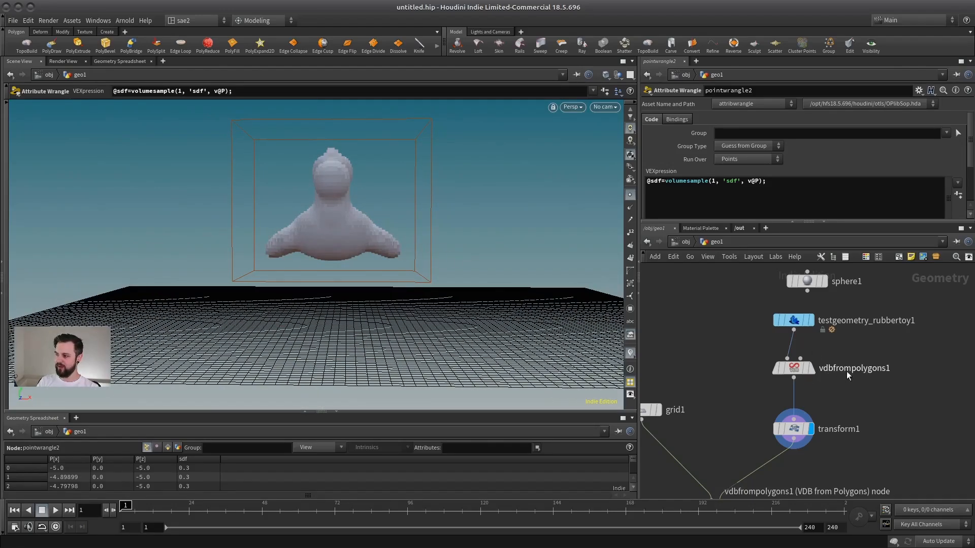
Set the VDB from Polygons node's exterior band to 10 voxels and check the enlarged volume bounds
left_click(794, 368)
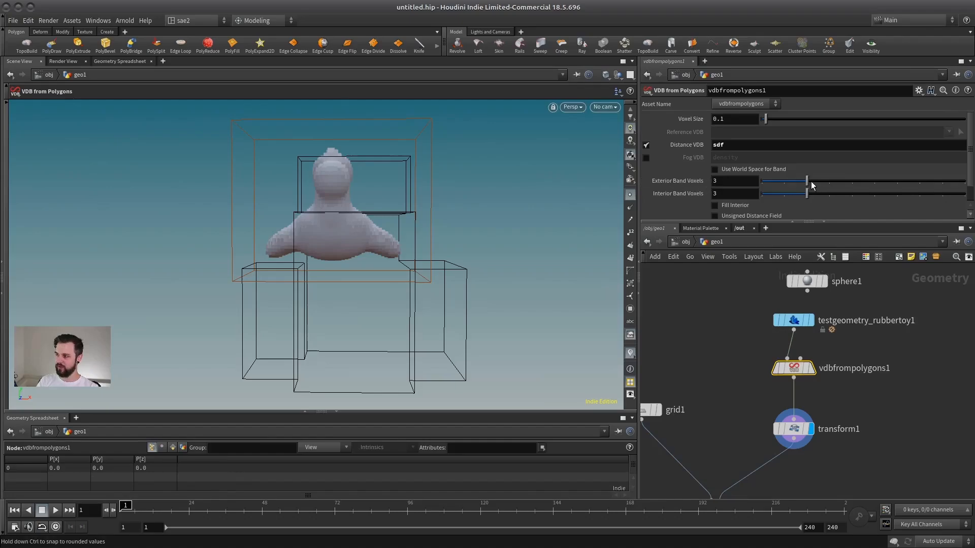
left_click_drag(811, 181, 967, 182)
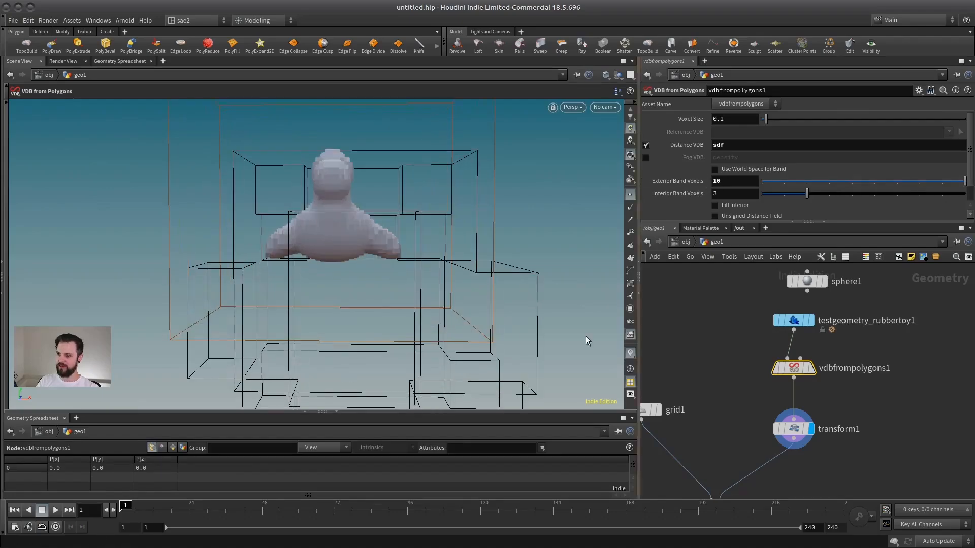
key("Escape")
left_click_drag(586, 336, 346, 257)
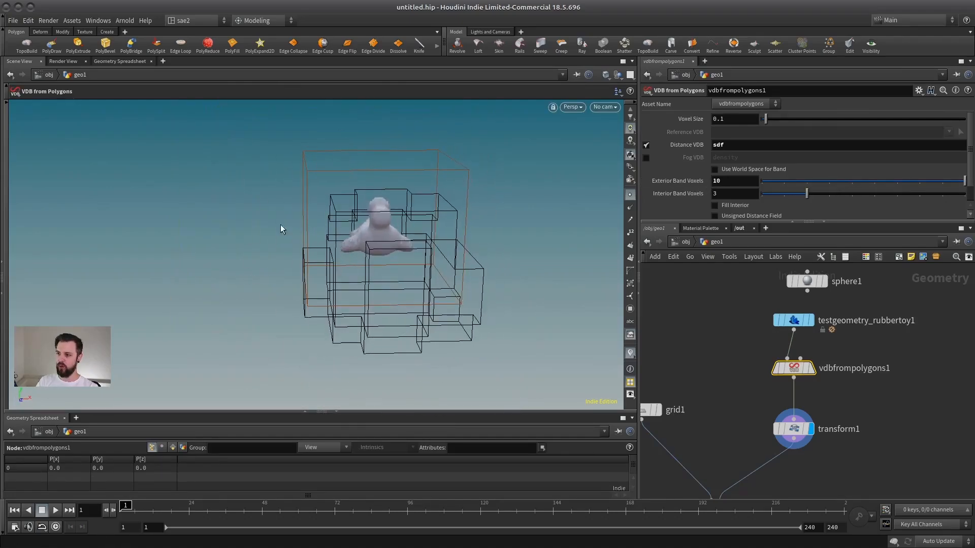
left_click_drag(281, 224, 443, 248, "alt")
Display the VDB from Polygons result and examine the toy and its bounding box from several angles
left_click(811, 369)
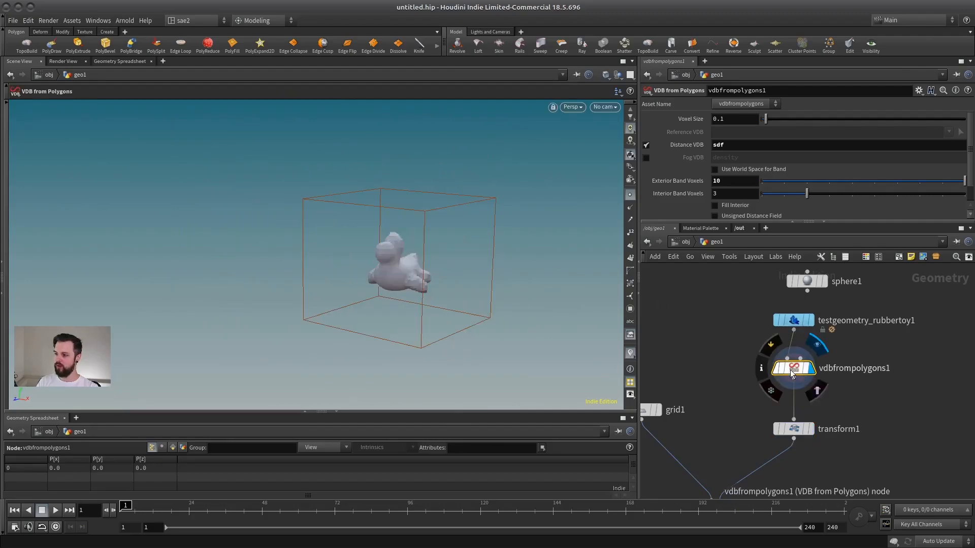
left_click_drag(507, 272, 433, 259, "alt")
right_click_drag(433, 259, 452, 258, "alt")
left_click_drag(452, 258, 479, 290, "alt")
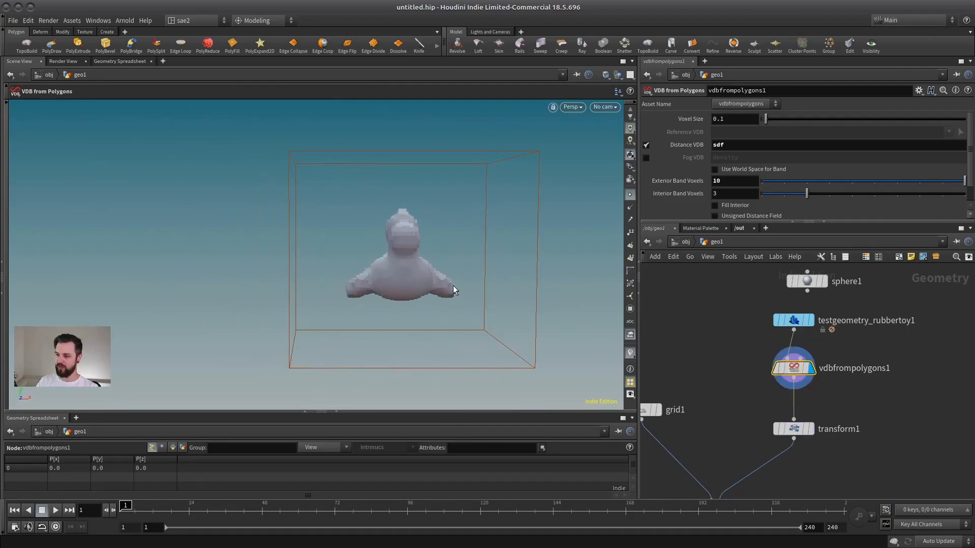
middle_click_drag(453, 286, 358, 280, "alt")
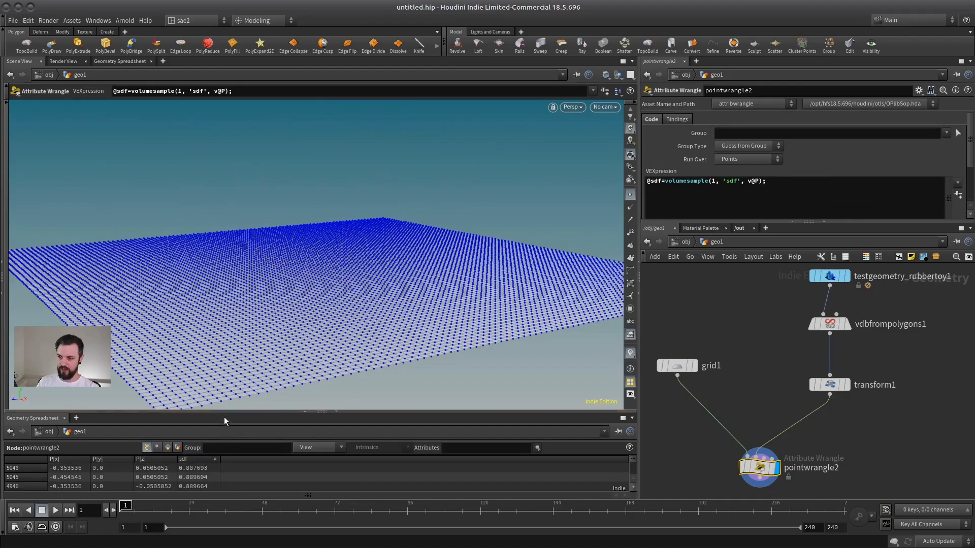
Examine the sorted sdf values in an enlarged spreadsheet against the displayed Transform result, then restore the pane's smaller height
left_click_drag(223, 411, 236, 297)
left_click(847, 384)
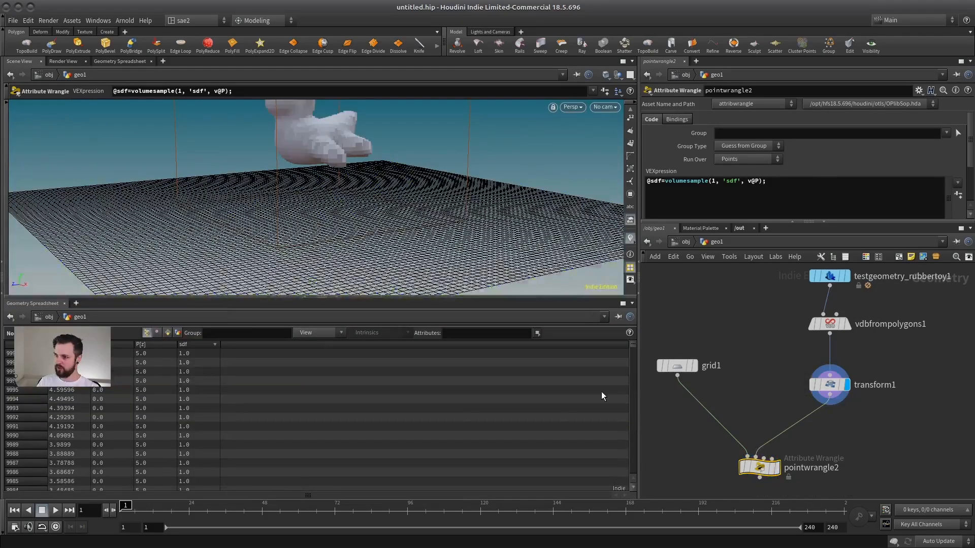
left_click_drag(330, 223, 407, 203, "alt")
right_click_drag(287, 224, 276, 231, "alt")
left_click_drag(276, 231, 434, 214, "alt")
key("Return")
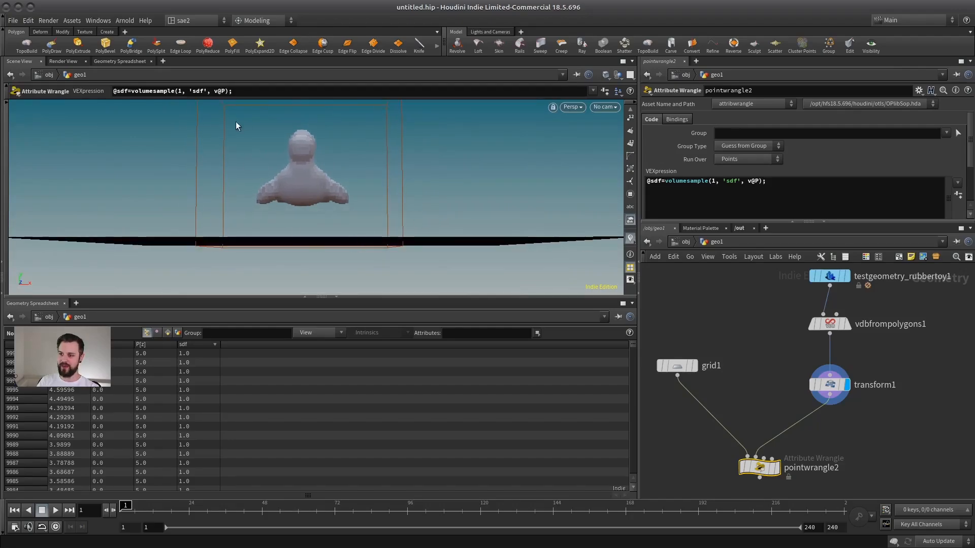
left_click_drag(383, 132, 254, 174, "alt")
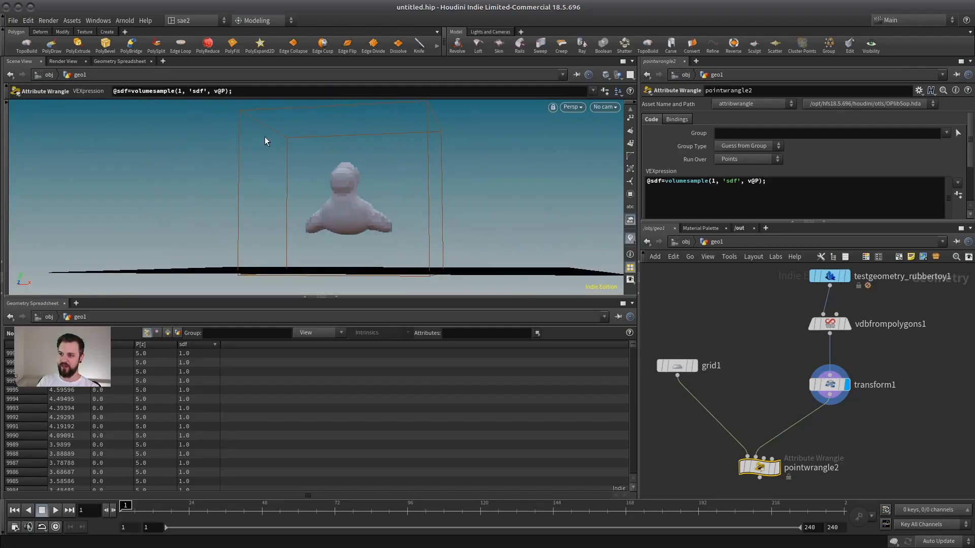
left_click_drag(399, 208, 523, 240, "alt")
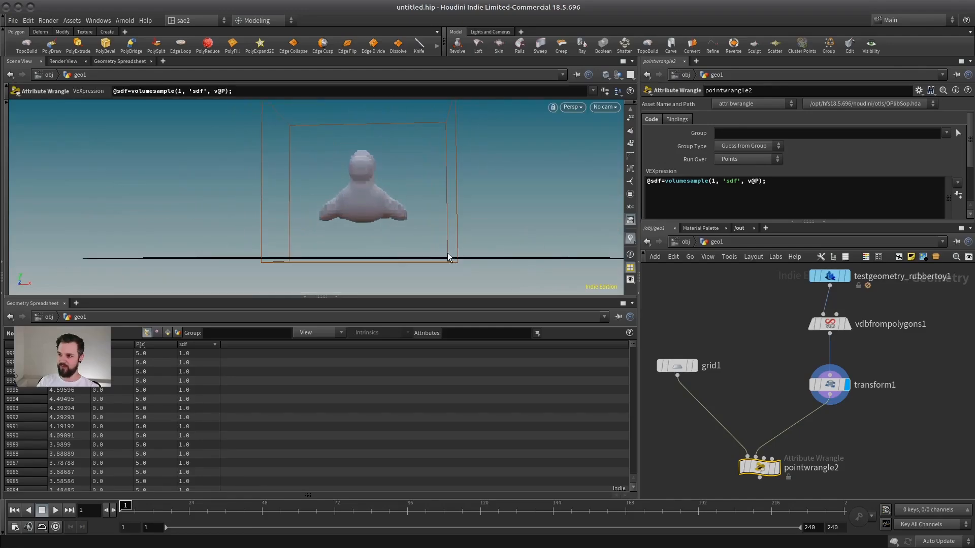
left_click_drag(437, 222, 369, 228, "alt")
left_click_drag(632, 349, 596, 491)
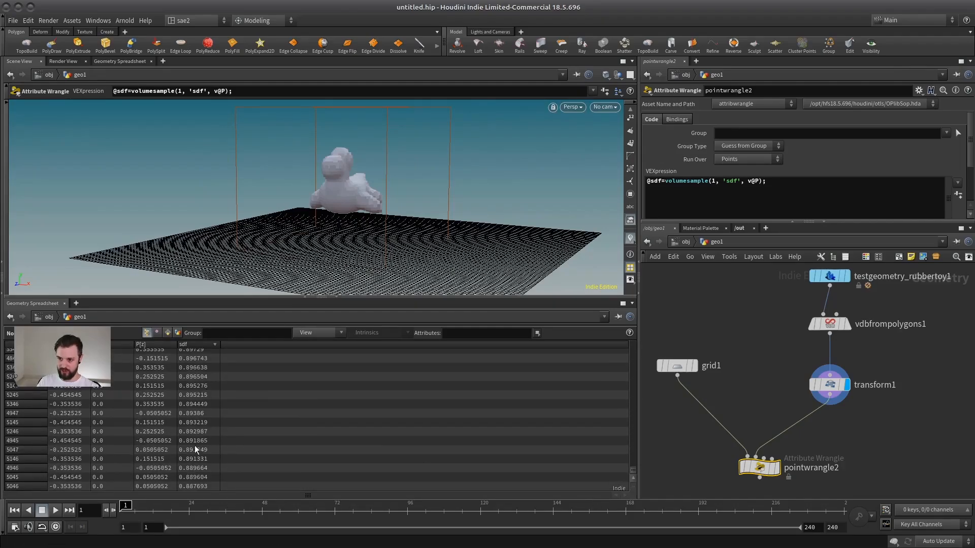
left_click_drag(374, 297, 372, 412)
left_click_drag(350, 313, 378, 274, "alt")
left_click(730, 183)
key("Return")
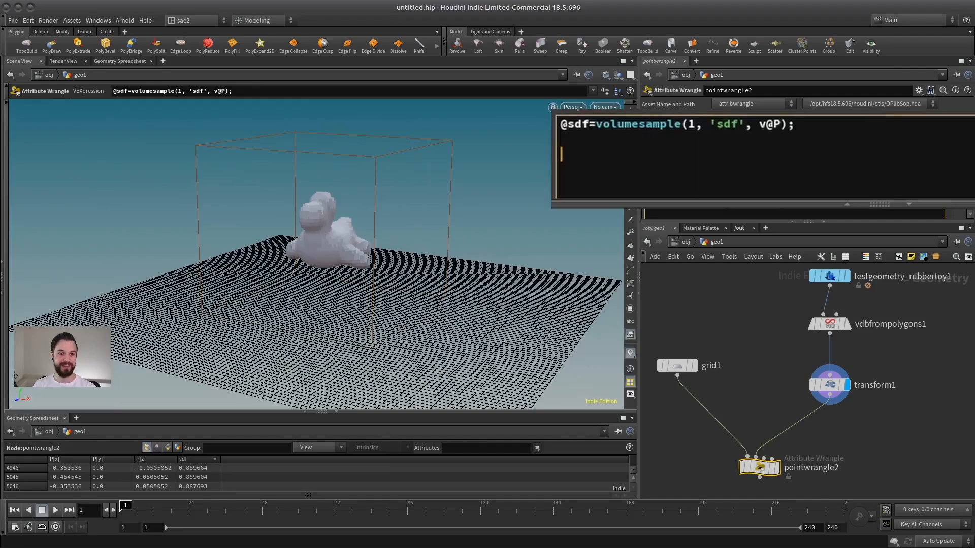
type("if( @sdf<0.3")
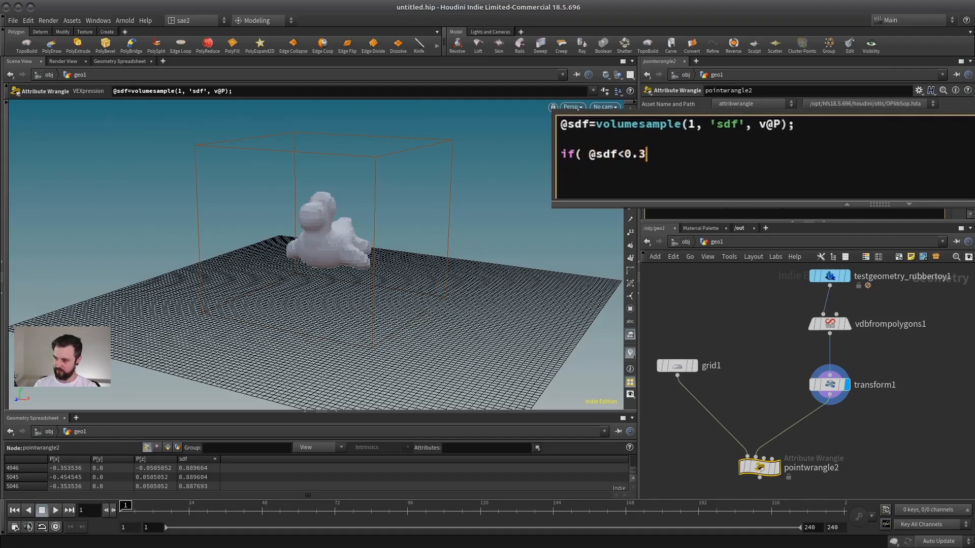
type(")")
key("BackSpace")
type("){")
key("Return")
type("removepoint(0,@ptnum);")
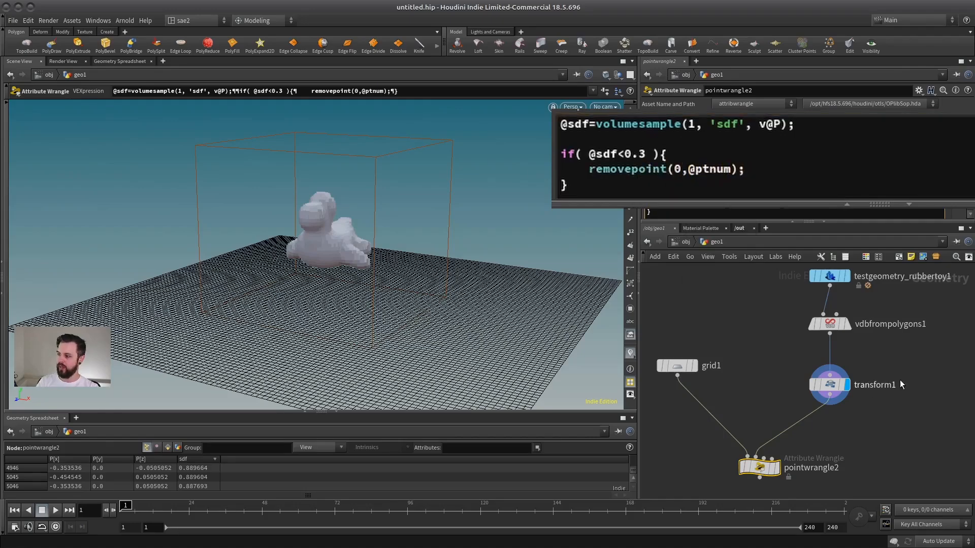
Display pointwrangle2 with point markers off and lower transform1 to a Y translation of 0.216747
left_click(830, 384)
left_click(775, 467)
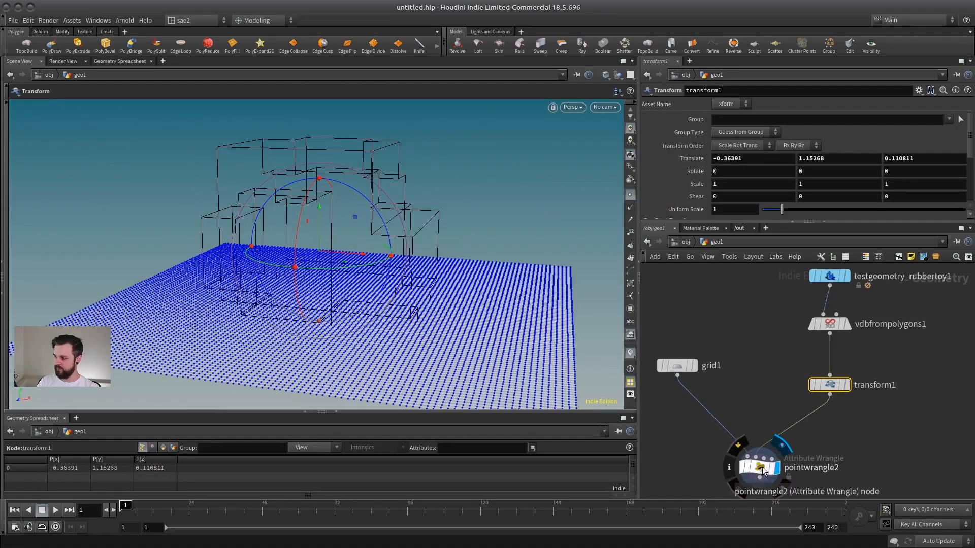
left_click(630, 195)
left_click_drag(318, 206, 319, 245)
left_click_drag(366, 284, 310, 287, "alt")
Add a Merge node combining pointwrangle2 and transform1, and display its result
middle_click_drag(812, 472, 791, 402)
left_click(801, 447)
key("Tab")
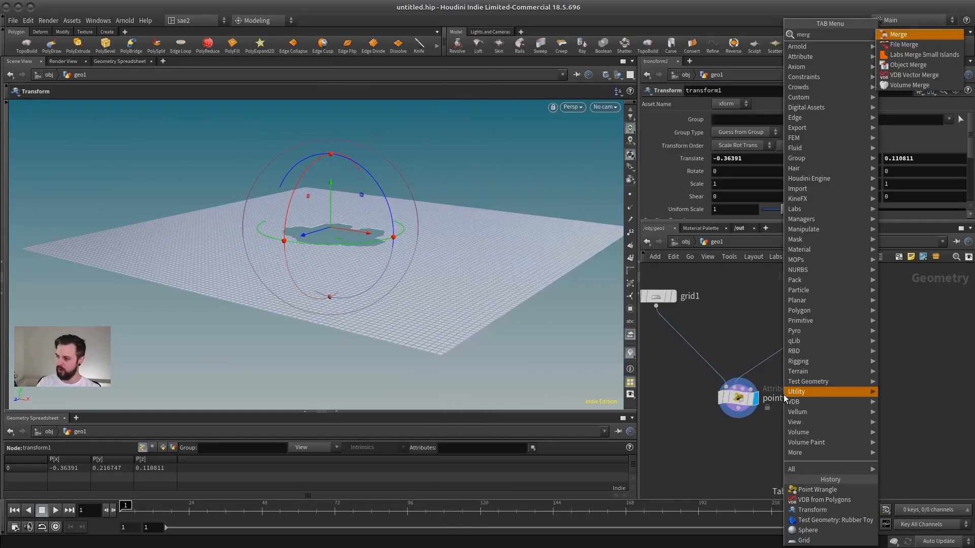
type("merge")
key("Return")
left_click(811, 464)
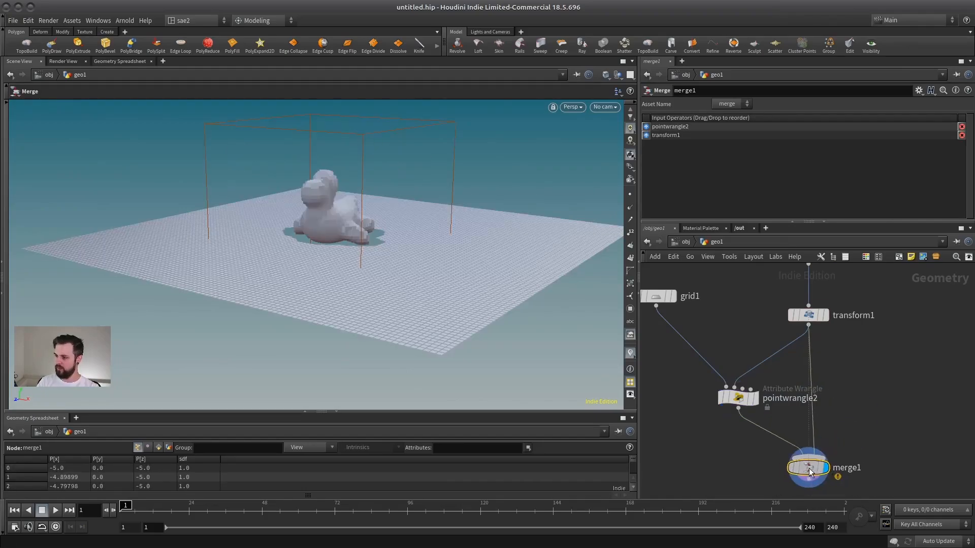
Move the toy with transform1 to a translation of -0.122257, -0.153442, 0.358806
left_click(808, 315)
key("Escape")
left_click_drag(390, 247, 330, 248)
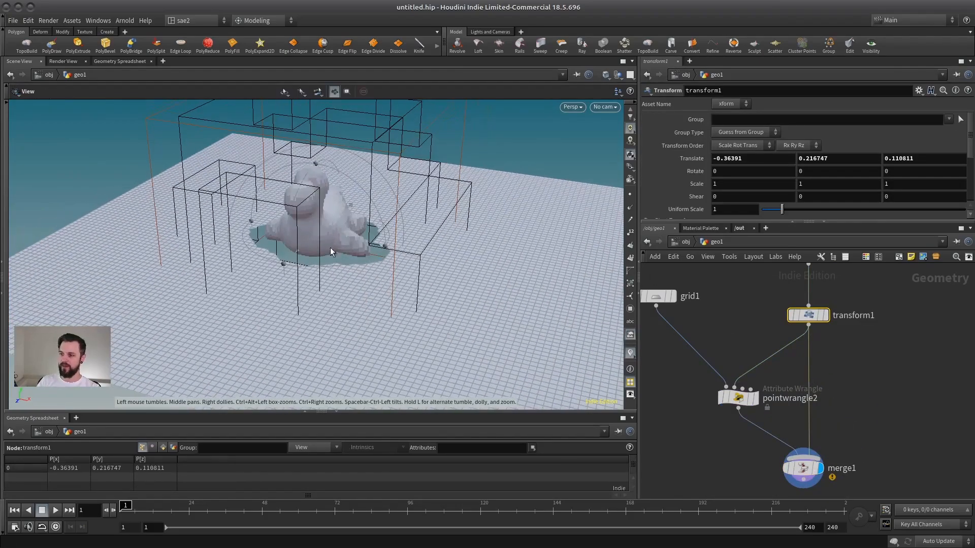
key("t")
left_click_drag(312, 210, 329, 230)
middle_click_drag(783, 274, 760, 315)
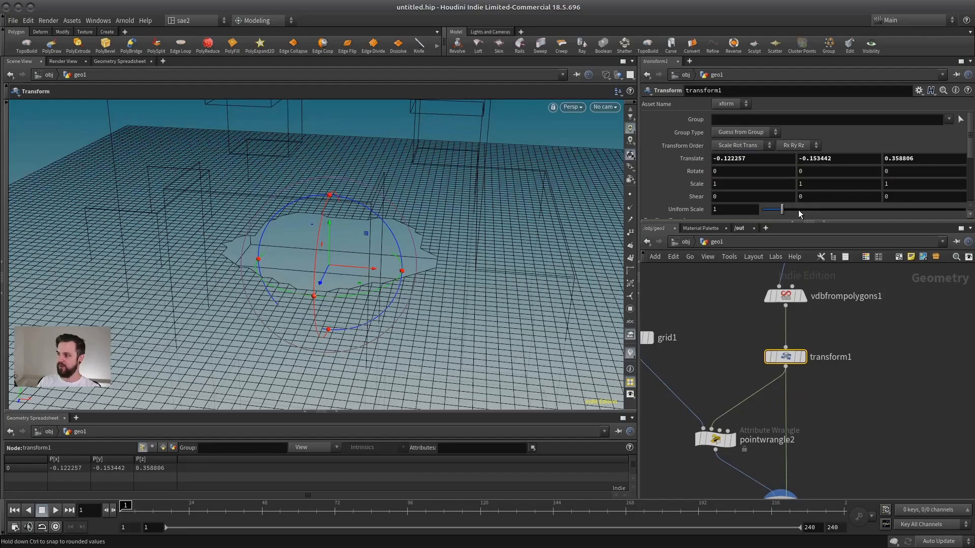
Try a uniform scale of 2.9 on transform1 and examine the hole cut in the grid
left_click_drag(785, 210, 820, 209)
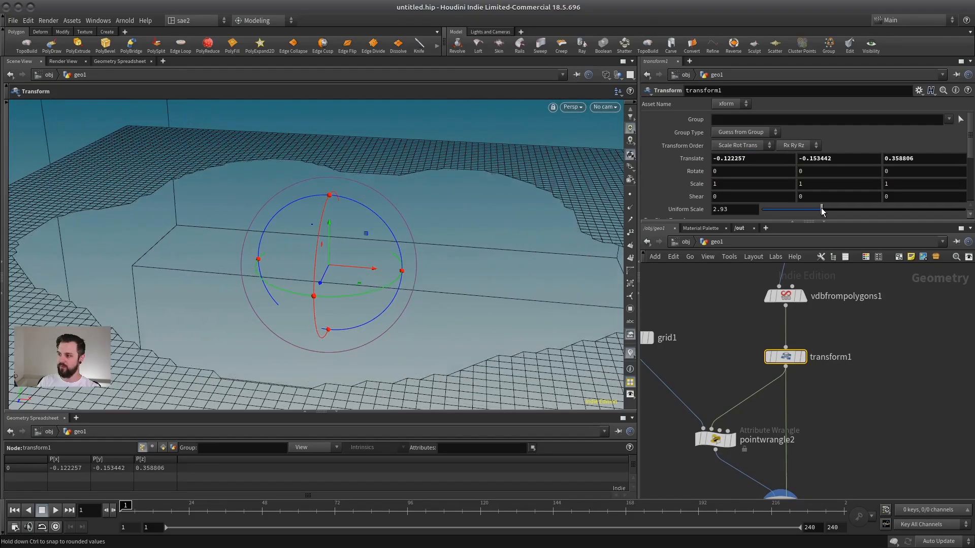
key("Escape")
left_click_drag(282, 303, 409, 261)
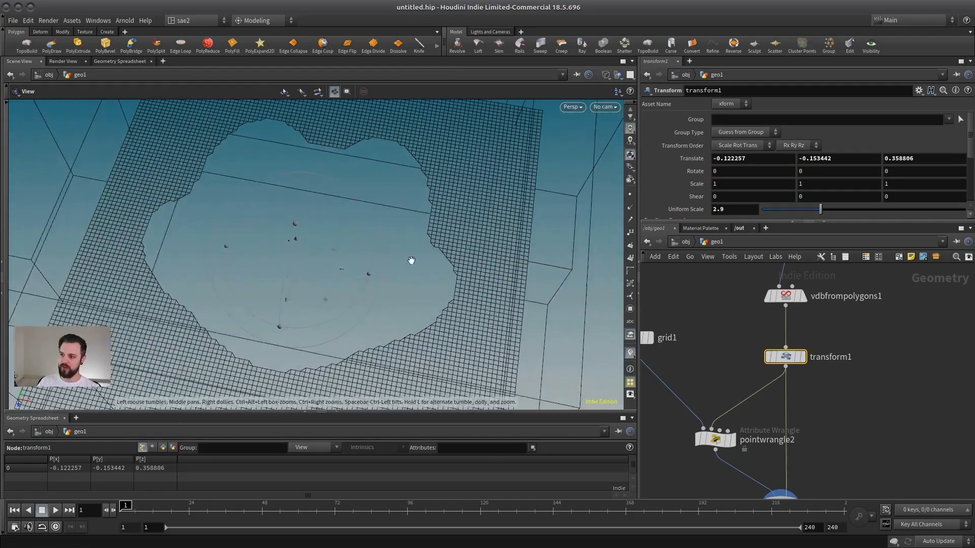
key("t")
mouse_move(375, 218)
left_mouse_down("alt")
mouse_move(403, 218)
mouse_move(385, 228)
left_mouse_up("alt")
Reset transform1's uniform scale to 1
left_click_drag(820, 209, 796, 213)
left_click_drag(730, 212, 679, 211)
type("1")
left_click(732, 318)
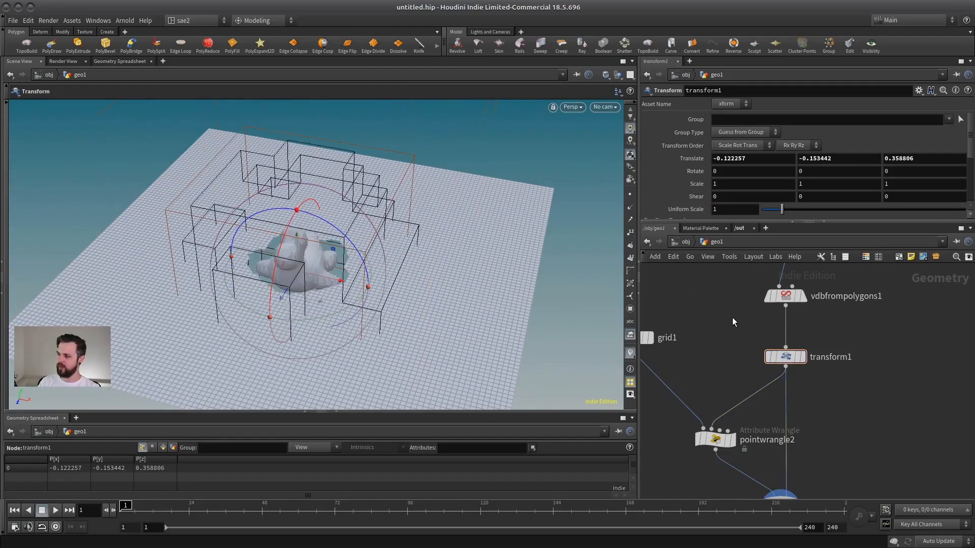
Insert a Transform node between the rubber toy and VDB from Polygons, and set its uniform scale to 1.68
middle_click_drag(802, 265, 789, 339)
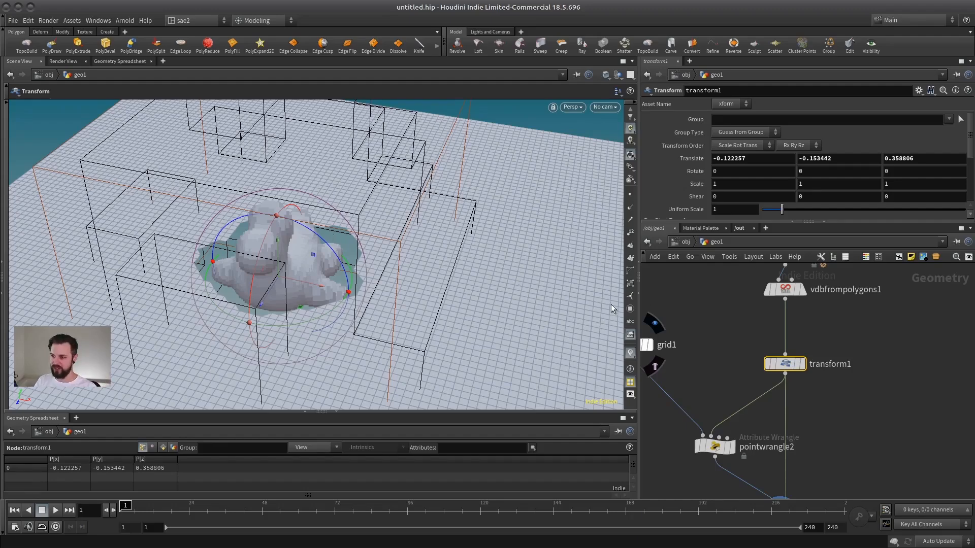
left_click_drag(788, 365, 788, 375)
middle_click_drag(785, 345, 777, 384)
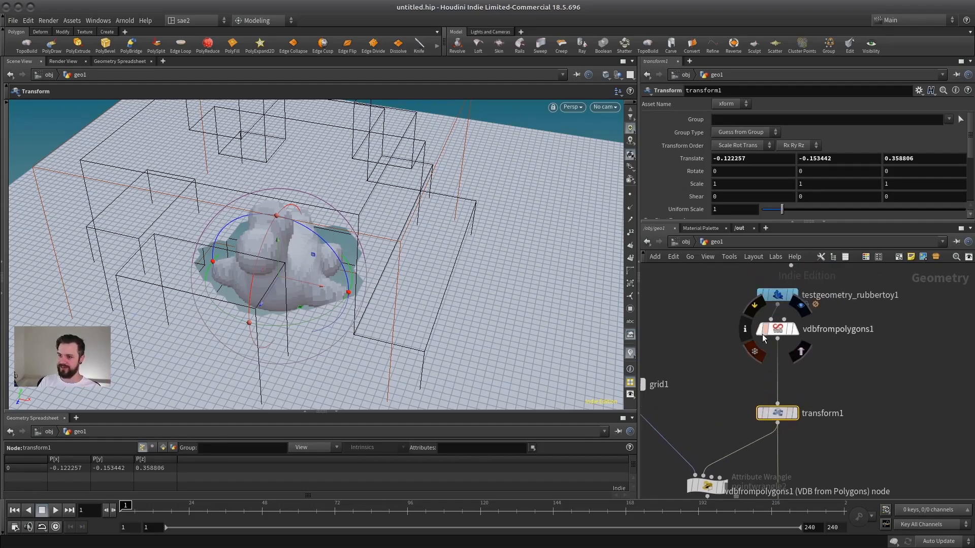
left_click(834, 365)
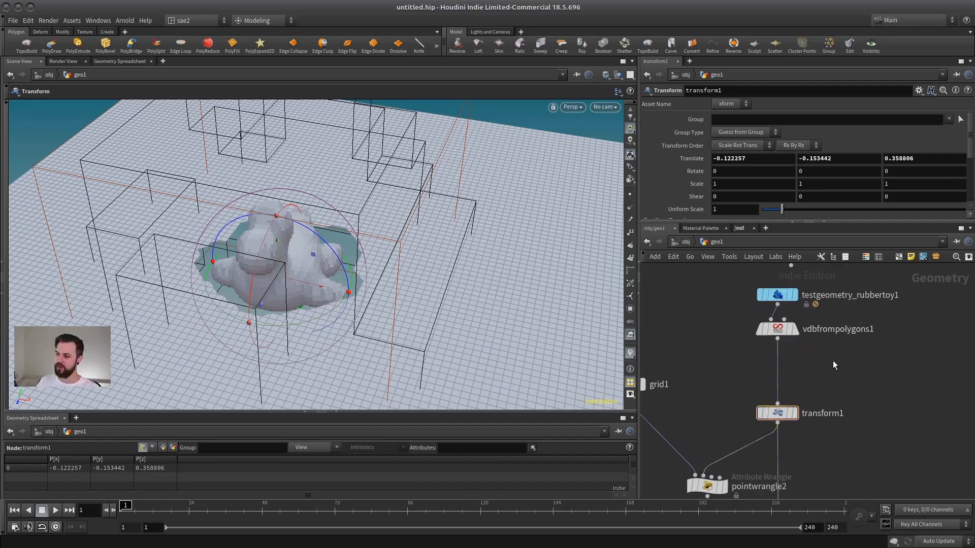
left_click_drag(777, 329, 777, 354)
key("Tab")
type("tr")
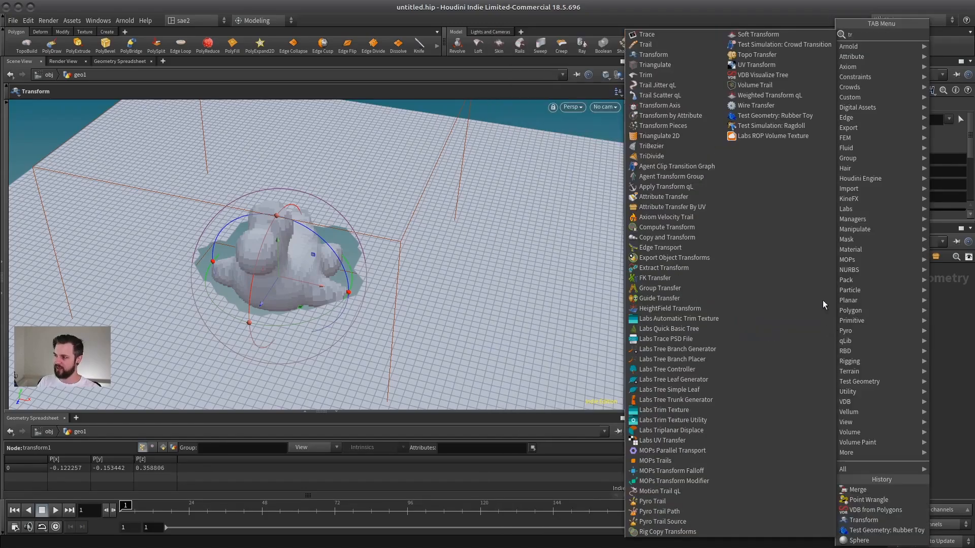
left_click(676, 55)
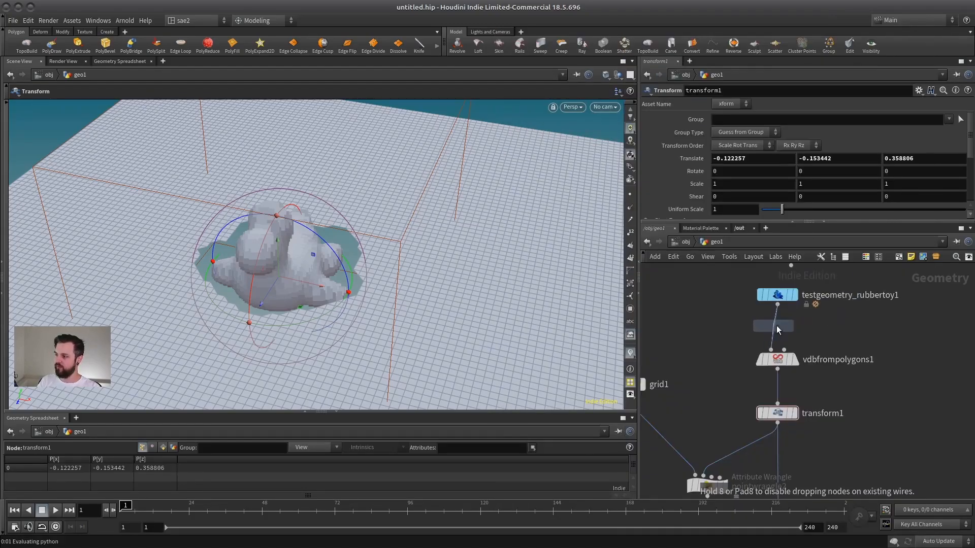
left_click(778, 329)
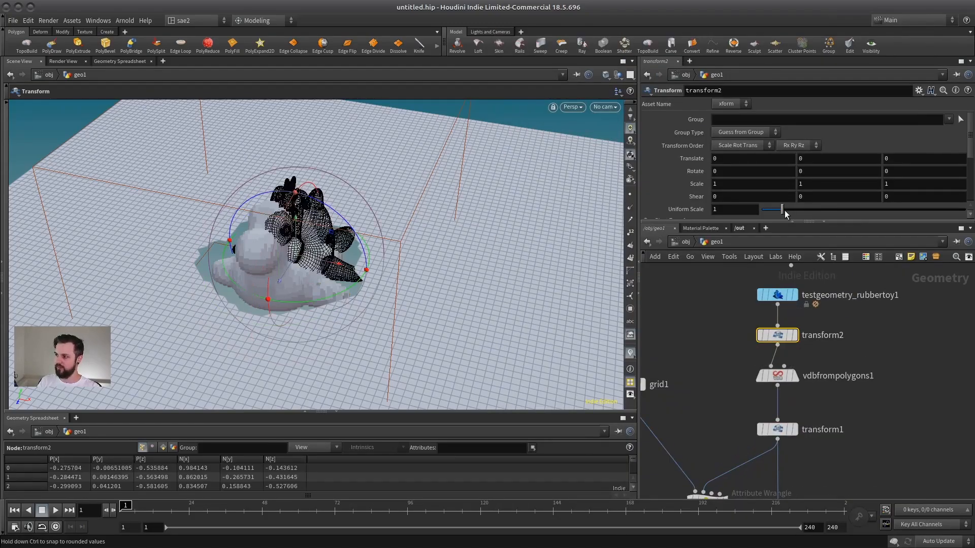
left_click_drag(786, 214, 804, 223)
Raise transform1 to a Y translation of 0.0192993 and view the grid's cutout in wireframe
middle_click_drag(872, 400, 857, 359)
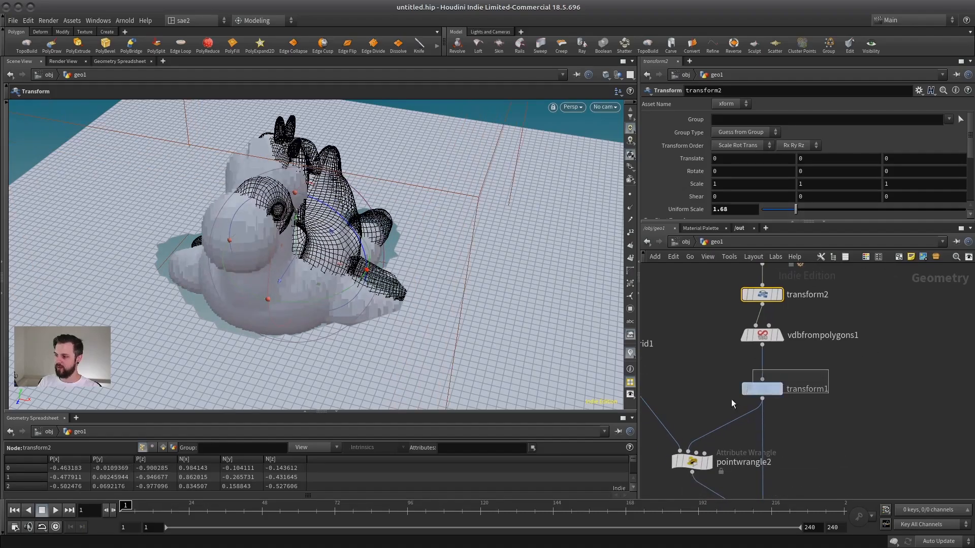
left_click_drag(731, 399, 729, 405)
middle_click_drag(729, 405, 767, 405)
mouse_move(253, 288)
left_mouse_down("alt")
mouse_move(220, 276)
mouse_move(316, 263)
mouse_move(270, 259)
mouse_move(253, 205)
mouse_move(263, 248)
mouse_move(392, 253)
mouse_move(250, 279)
mouse_move(295, 255)
left_mouse_up("alt")
key("w")
middle_click_drag(355, 280, 338, 240, "alt")
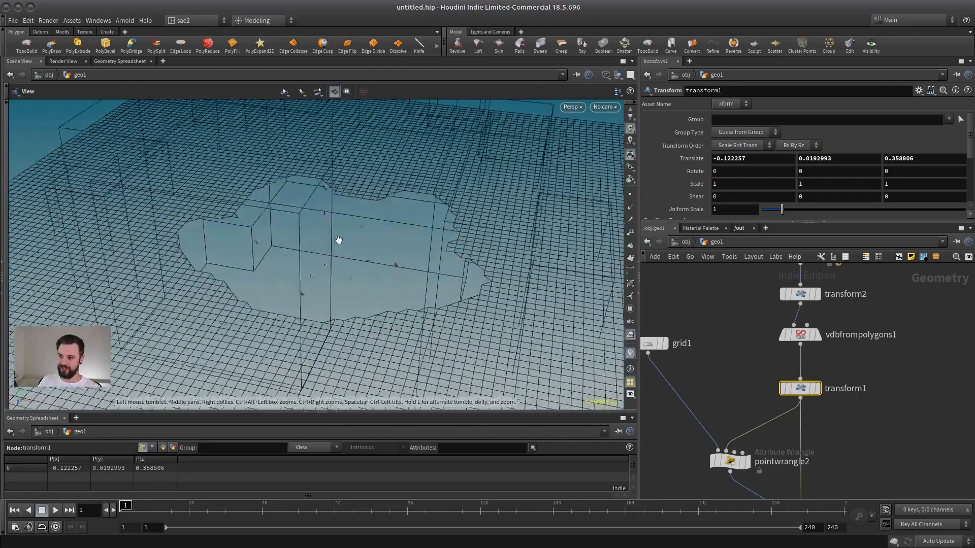
left_click_drag(339, 240, 365, 279, "alt")
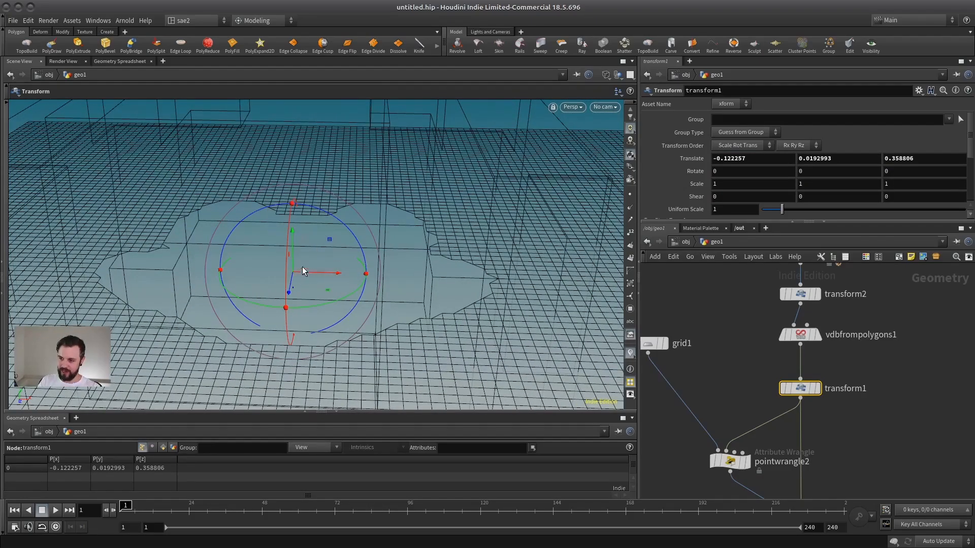
Select the 0.3 threshold in pointwrangle2's condition and examine the toy-shaped hole in the grid
middle_click_drag(782, 410, 796, 357)
left_click(744, 409)
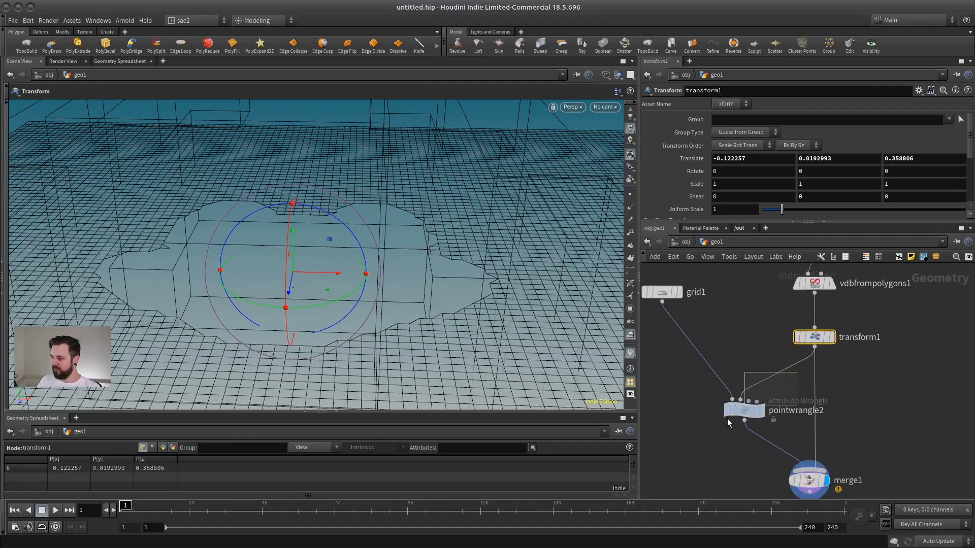
left_click(681, 196)
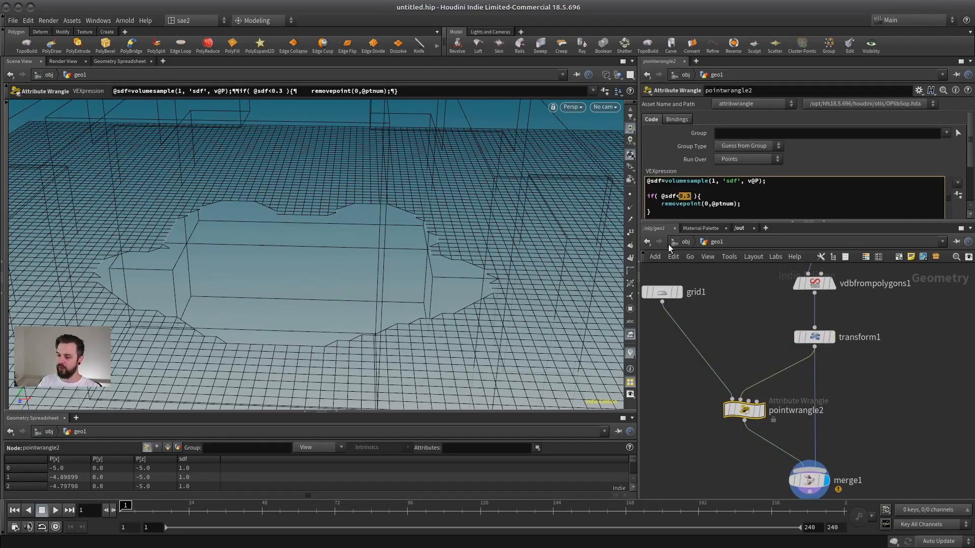
left_click_drag(514, 264, 257, 268, "alt")
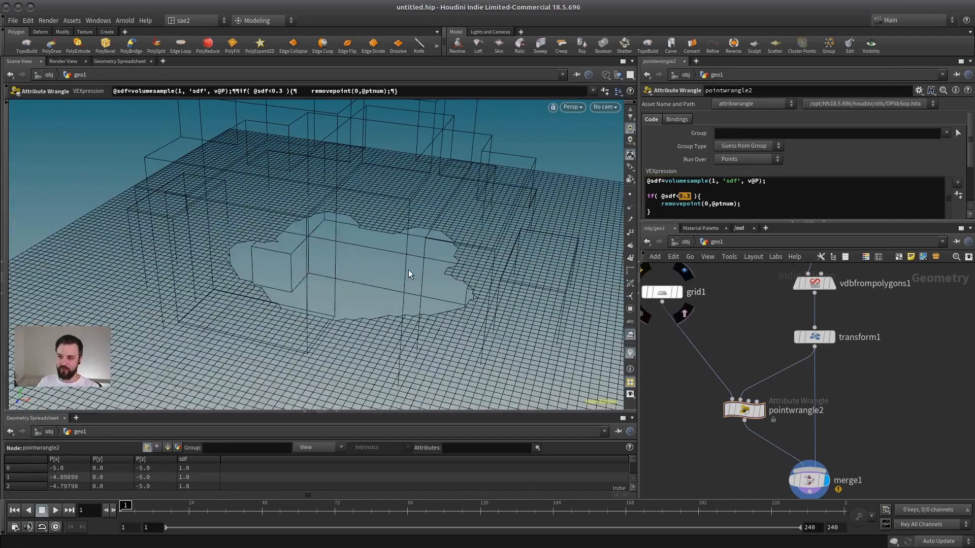
middle_click_drag(833, 433, 816, 376)
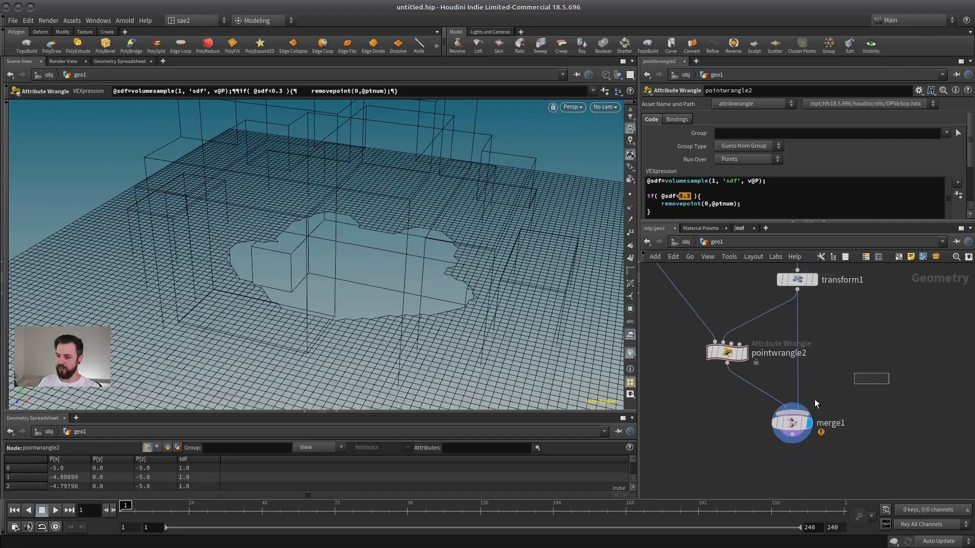
Select merge1 and switch the viewport from wireframe to shaded display to view the rubber toy in the grid's cutout
left_click(793, 423)
left_click_drag(410, 257, 534, 272, "alt")
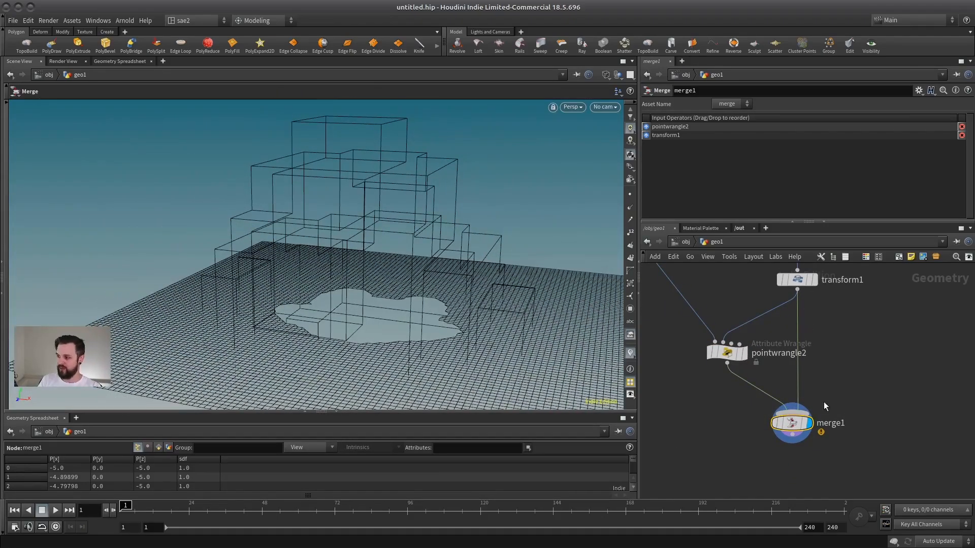
key("w")
mouse_move(441, 283)
left_mouse_down("alt")
mouse_move(403, 286)
mouse_move(334, 264)
mouse_move(385, 229)
mouse_move(375, 315)
mouse_move(369, 287)
left_mouse_up("alt")
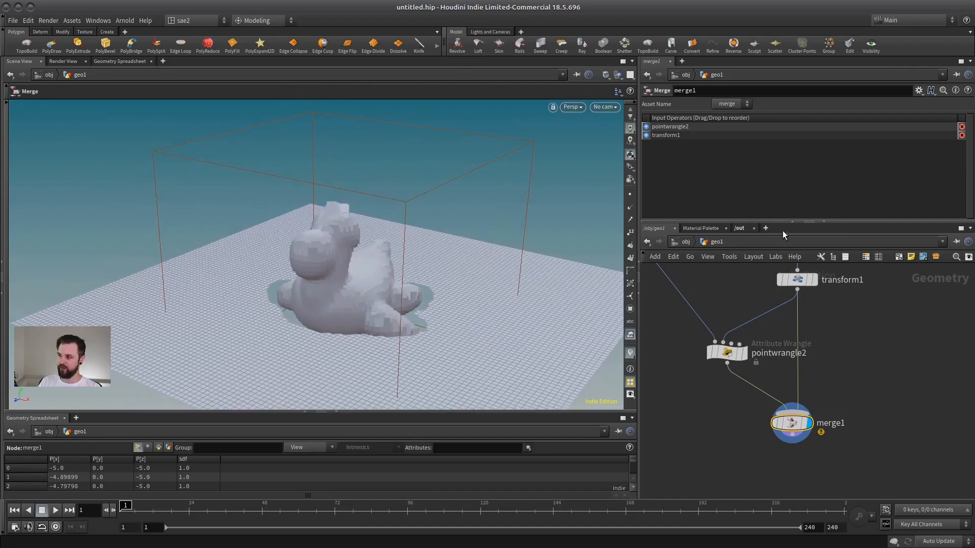
Enlarge the network area and tidy the layout by repositioning the pointwrangle2 and grid1 nodes
left_click_drag(807, 222, 807, 154)
left_click_drag(489, 263, 386, 284)
middle_click_drag(691, 260, 736, 282)
left_click_drag(703, 254, 698, 299)
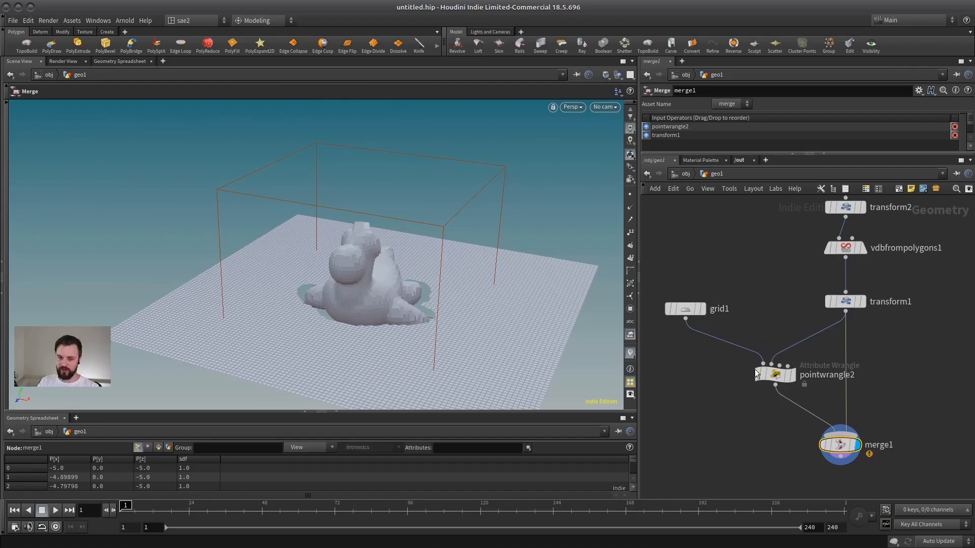
left_click_drag(755, 370, 760, 349)
mouse_move(714, 312)
left_click_drag(696, 312, 691, 304)
middle_click_drag(734, 290, 699, 302)
middle_click_drag(751, 259, 778, 302)
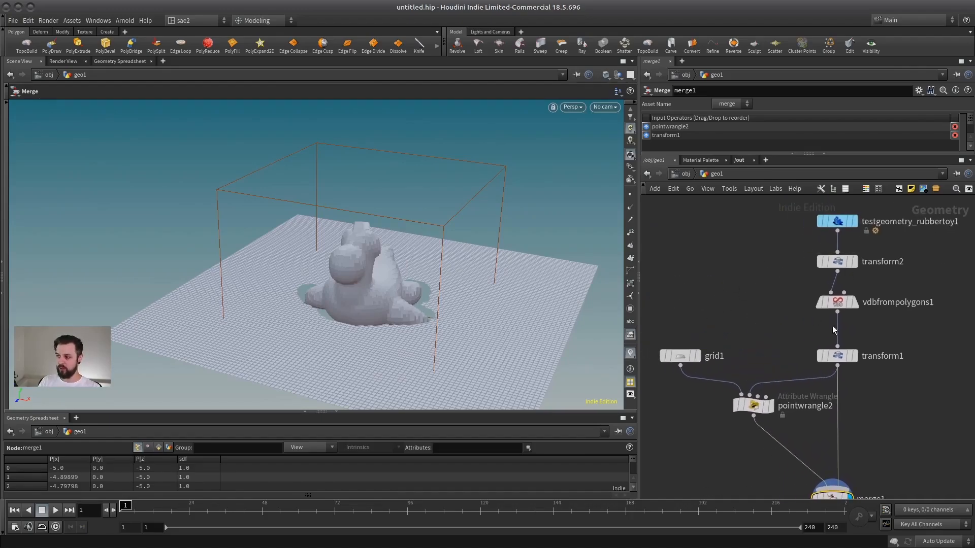
Review the vdbfrompolygons1, pointwrangle2 and transform1 nodes that drive the grid's cutout
left_click(838, 302)
middle_click_drag(756, 346, 707, 294)
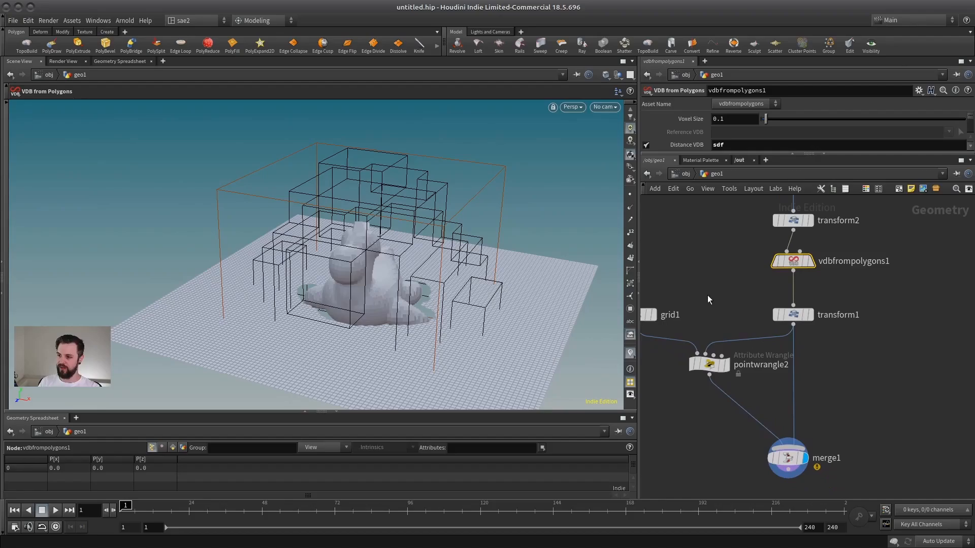
left_click(705, 363)
left_click(796, 313)
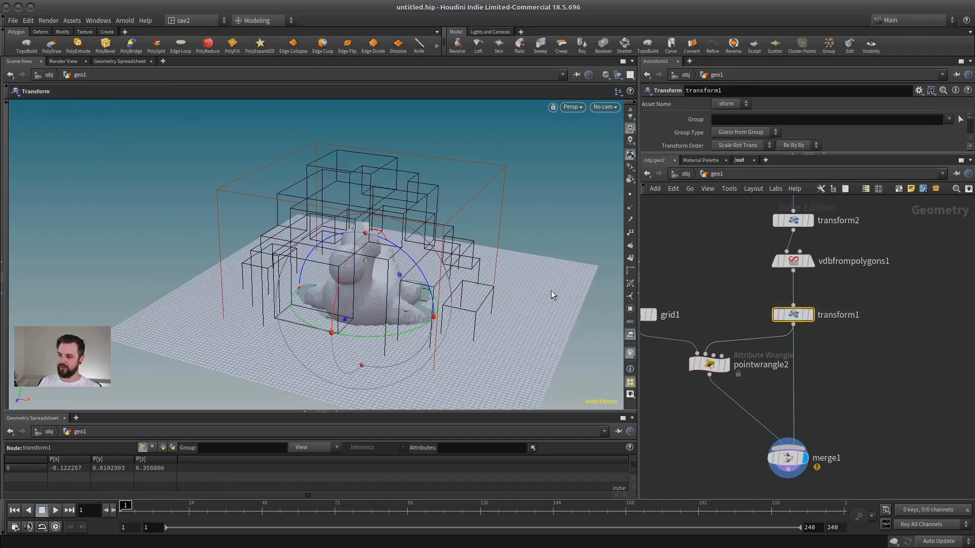
left_click_drag(363, 278, 366, 304)
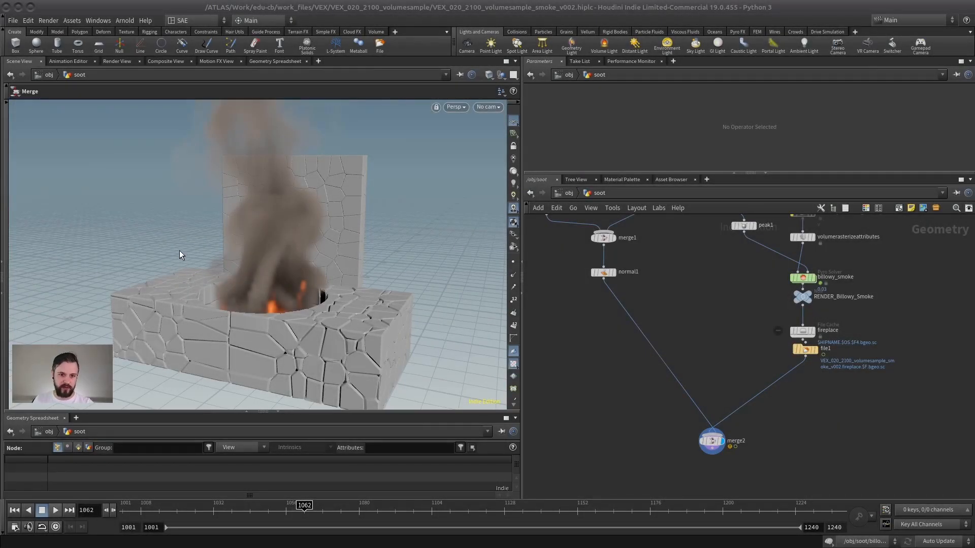
Switch to the fireplace smoke scene, scrub it to frame 1089, and examine the smoke and the cached file1 node
mouse_move(211, 285)
left_mouse_down()
mouse_move(203, 279)
mouse_move(213, 300)
left_mouse_up()
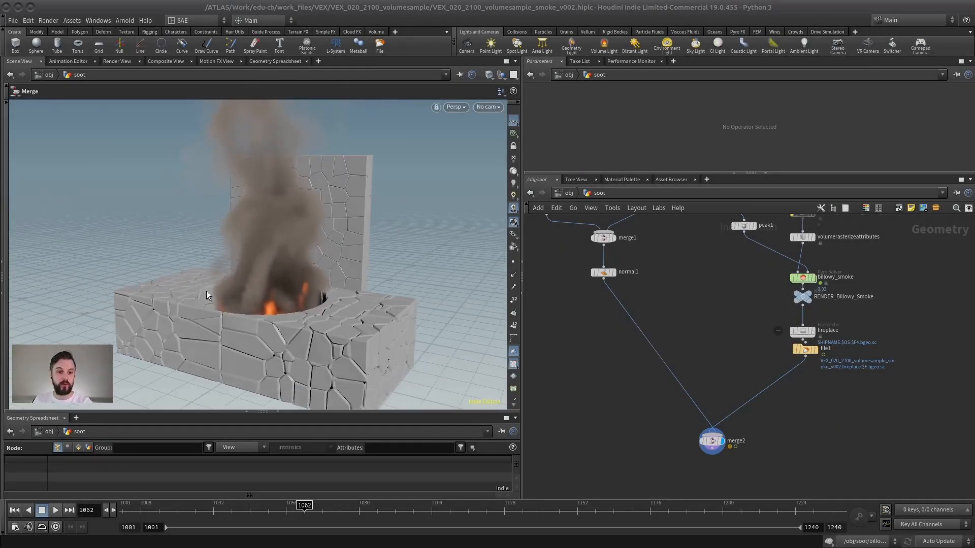
left_click_drag(127, 510, 276, 514)
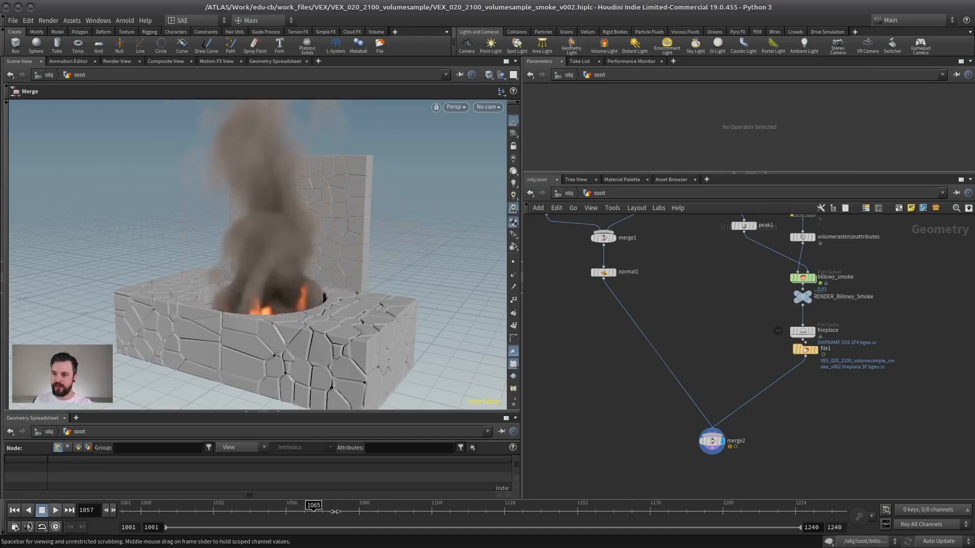
left_click_drag(166, 276, 250, 224)
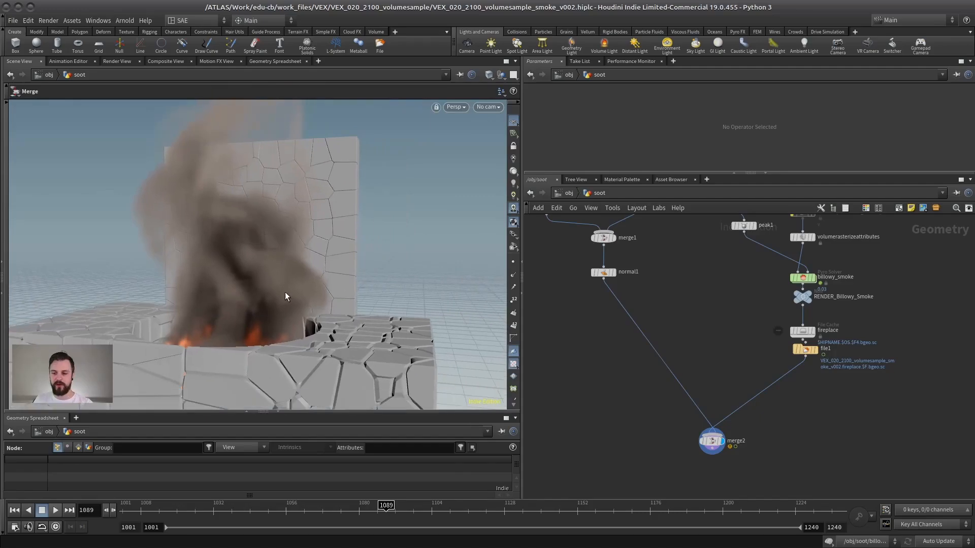
left_click_drag(283, 298, 235, 285)
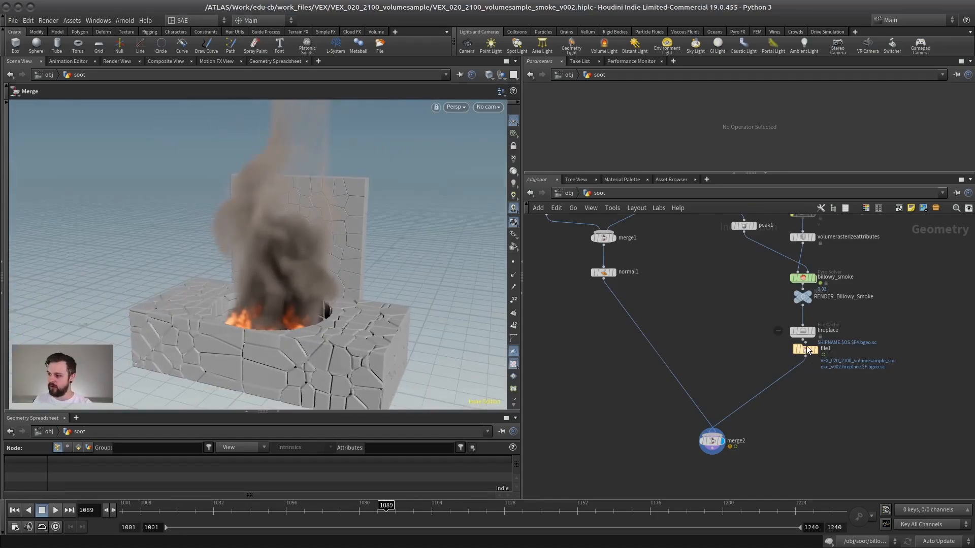
middle_click(806, 350)
middle_click_drag(717, 331, 751, 337)
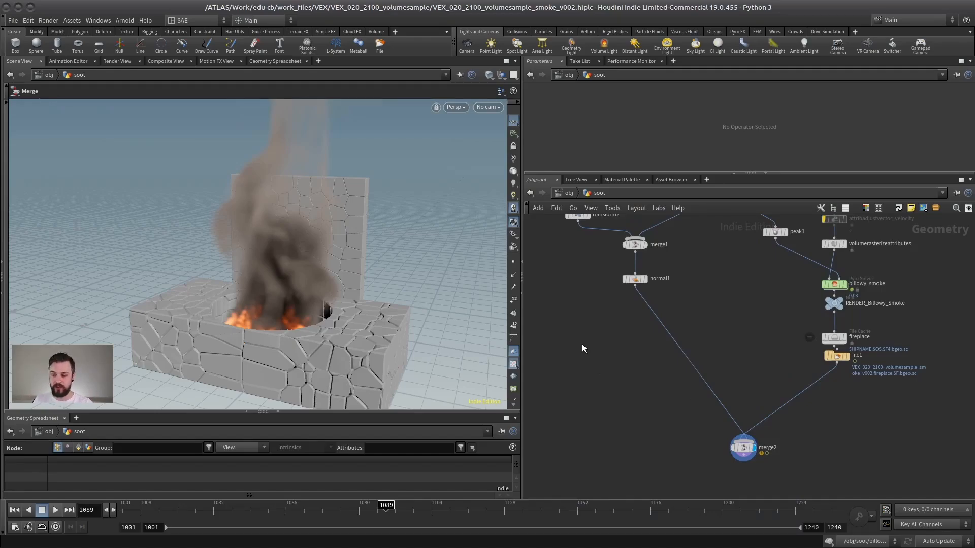
Add a displayed Point Wrangle with normal1 wired to its first input and file1 to its second
scroll(560, 369, "up", 3)
key("Tab")
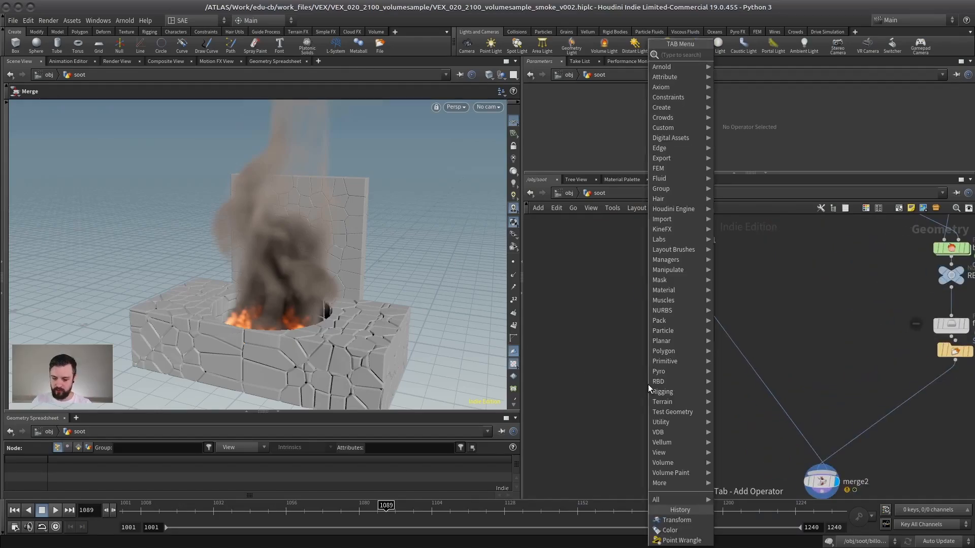
type("pw")
key("Return")
left_click(666, 422)
left_click(666, 249)
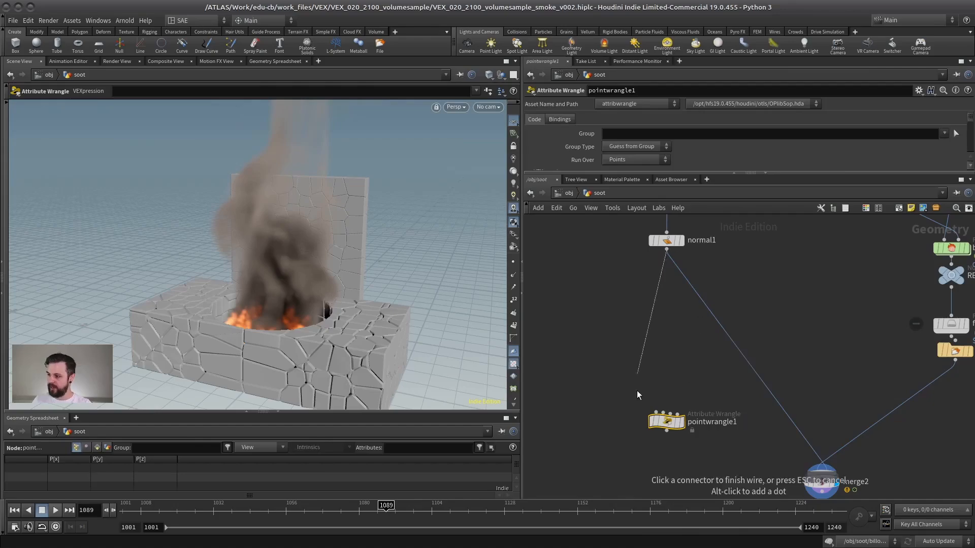
left_click(656, 412)
left_click(680, 422)
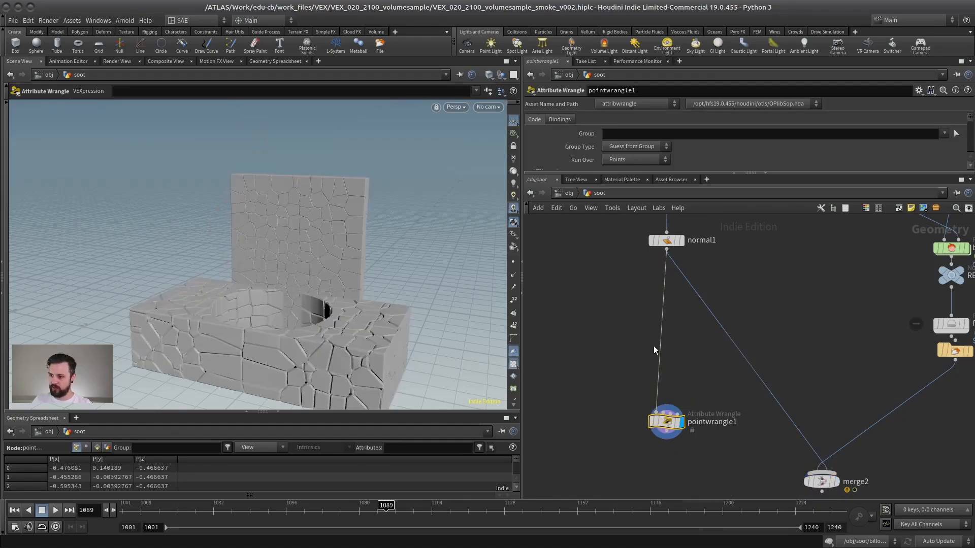
left_click(664, 415)
left_click(919, 357)
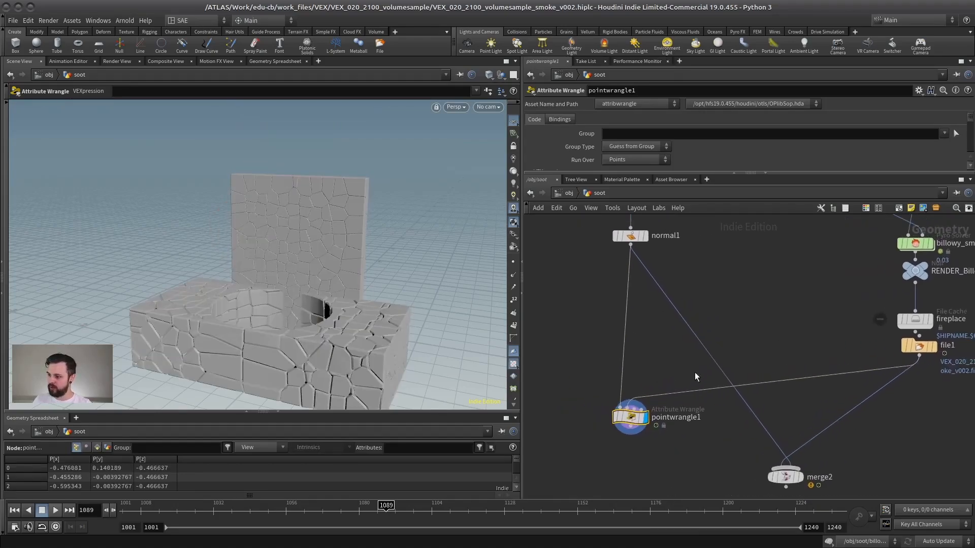
Insert a Color node between normal1 and pointwrangle1, and show the wrangle's code in an enlarged parameter area
key("Tab")
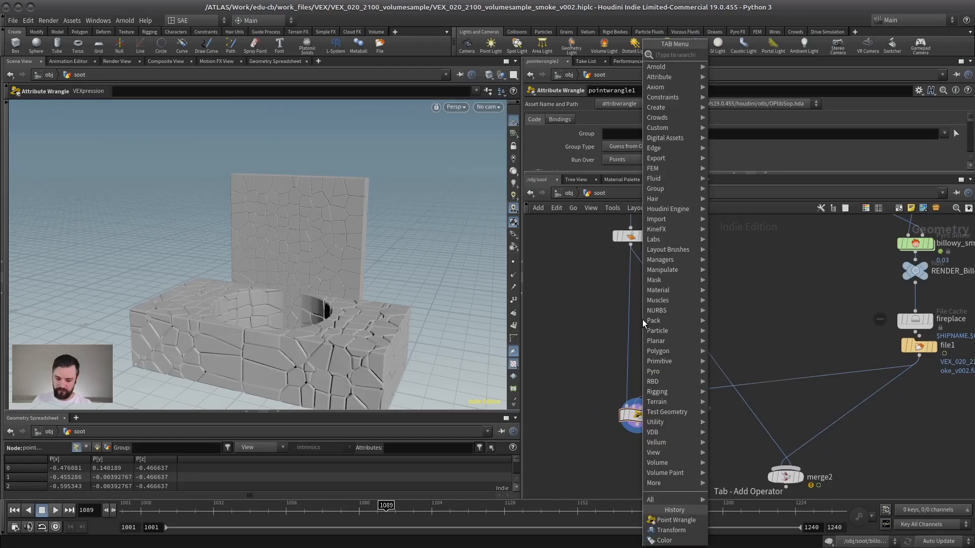
type("color")
key("Return")
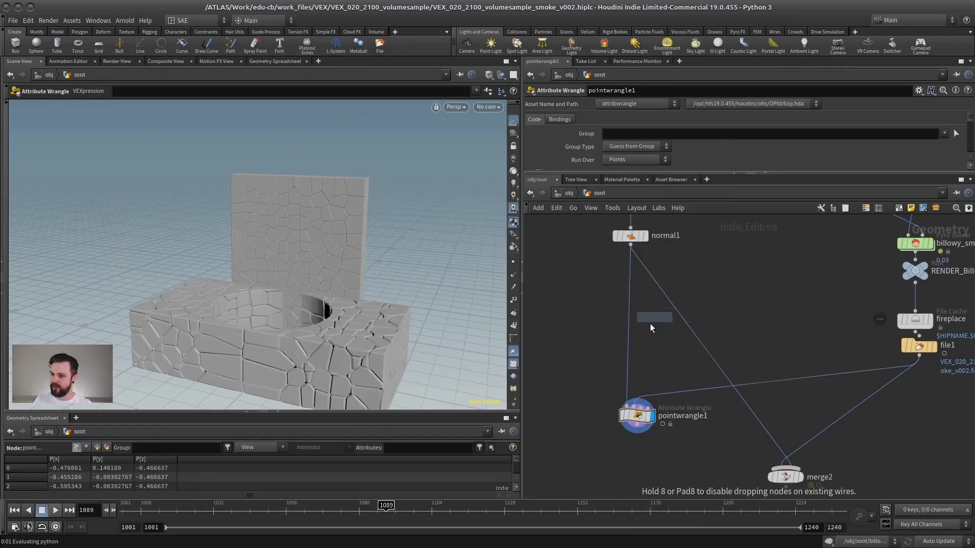
left_click(631, 334)
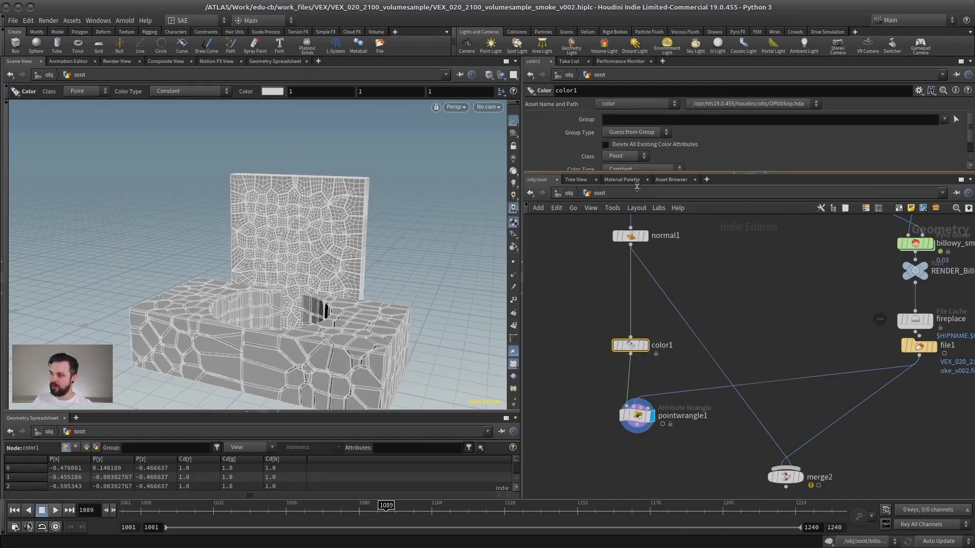
left_click_drag(637, 186, 635, 280)
middle_click_drag(708, 404, 705, 364)
left_click(634, 421)
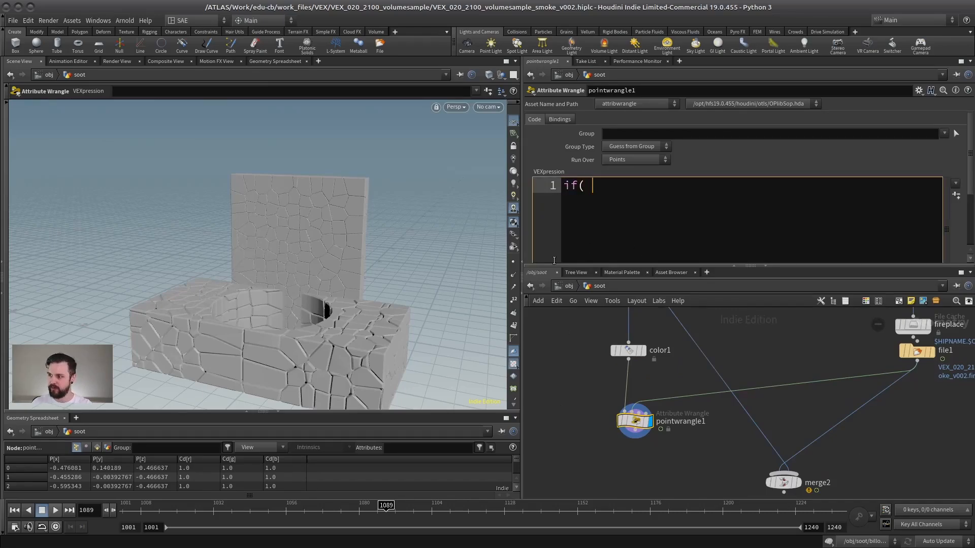
Write the wrangle condition if( volumesample(1, 'density', v@P) > 0 ) to test each point for smoke density
type("volumesample(")
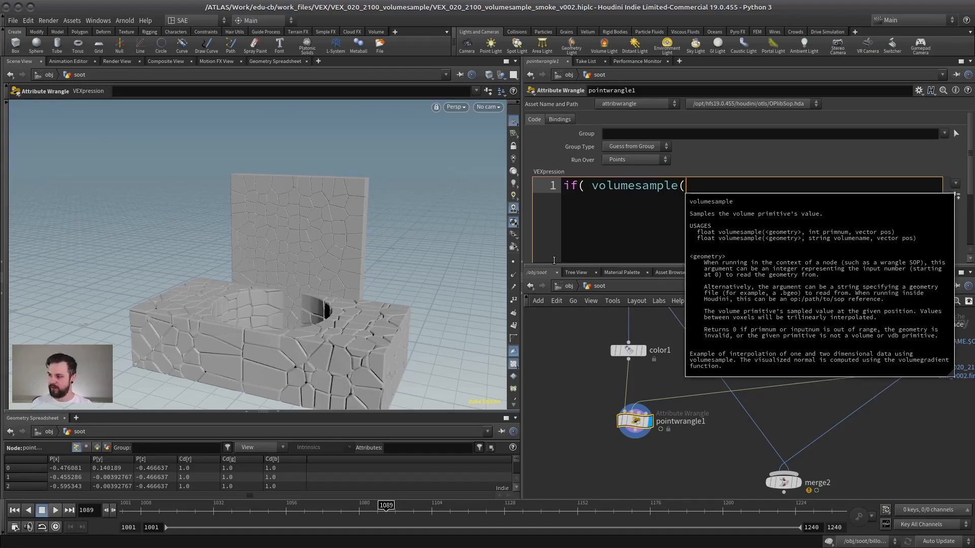
type("1,")
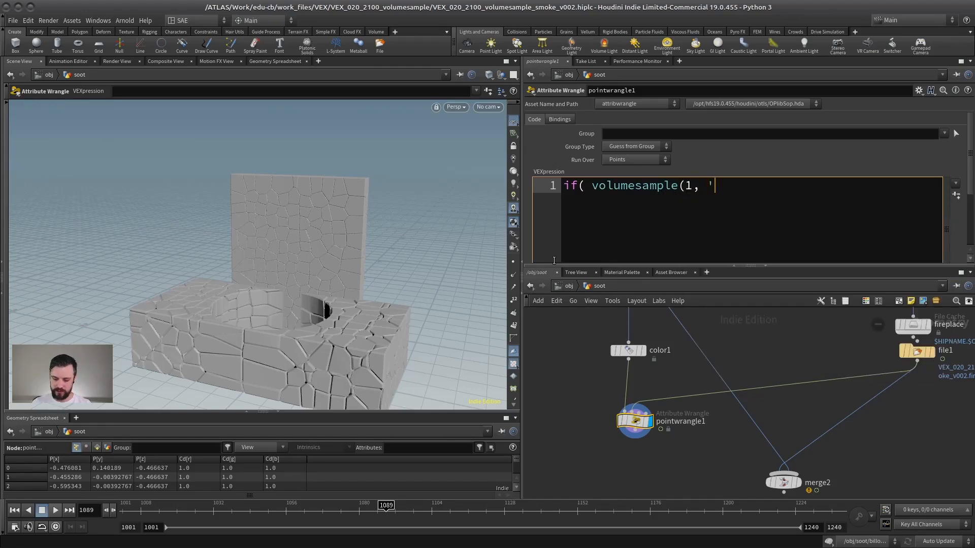
type(" 'density', v@P")
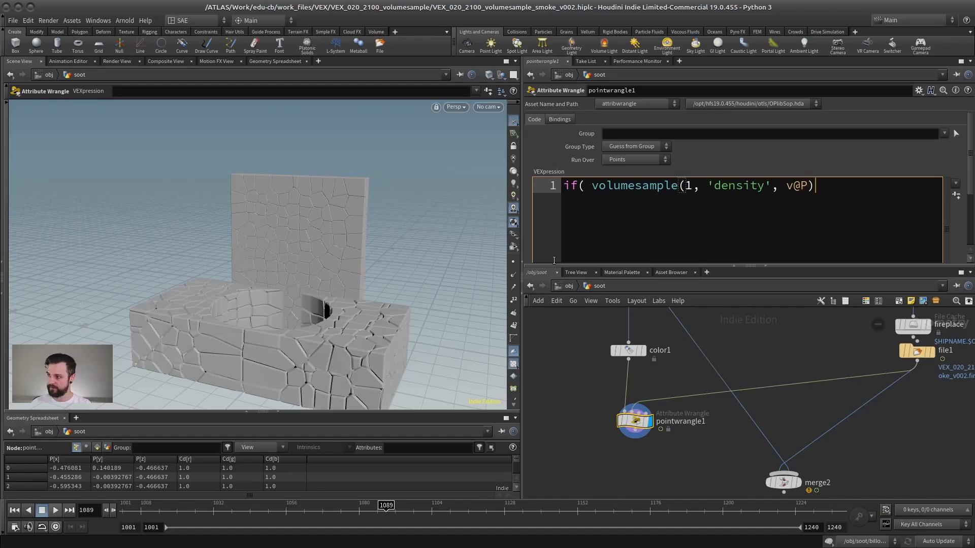
type(") > 0 ){")
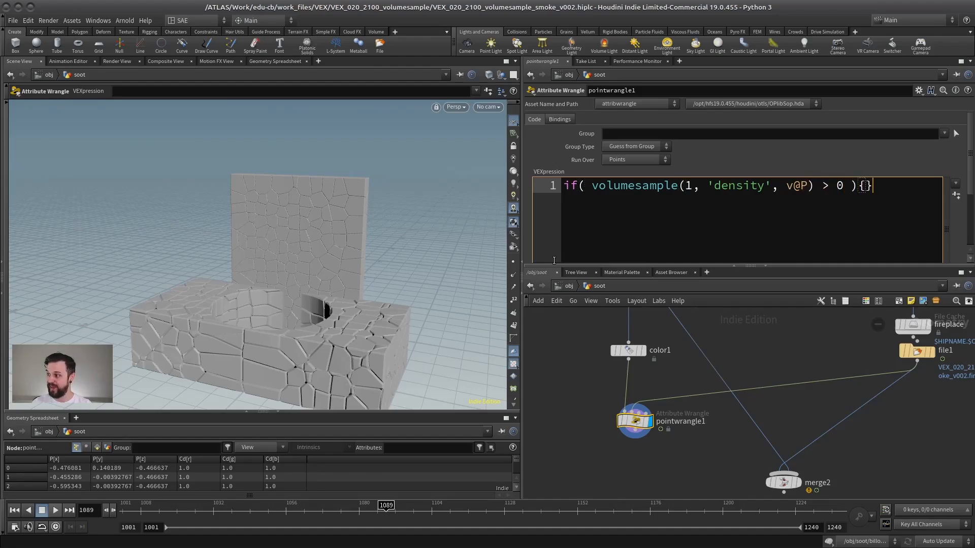
Fill the condition's body with v@Cd=set(1,0,0);, apply the code, and inspect the coloured fireplace points
key("Return")
type("v@")
key("Escape")
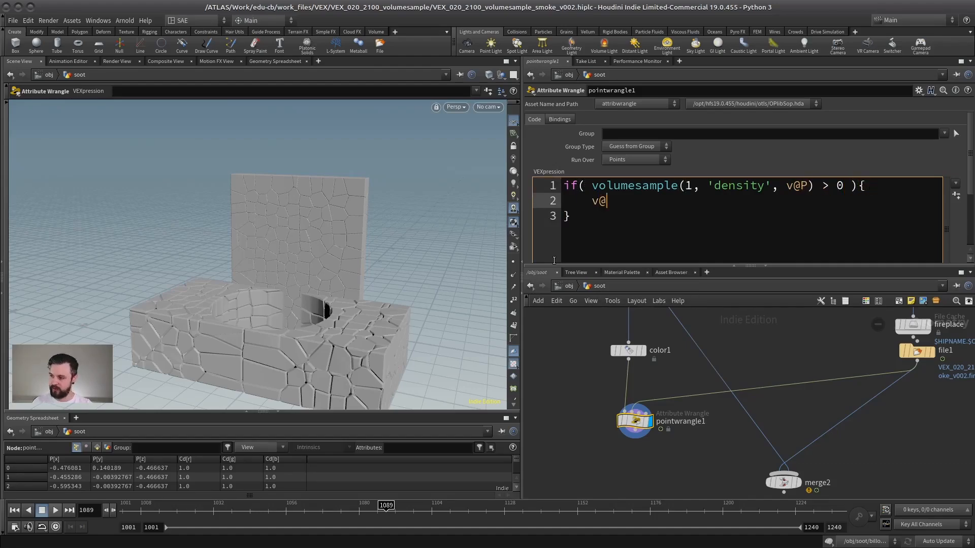
type("Cd=set(1,0,0);")
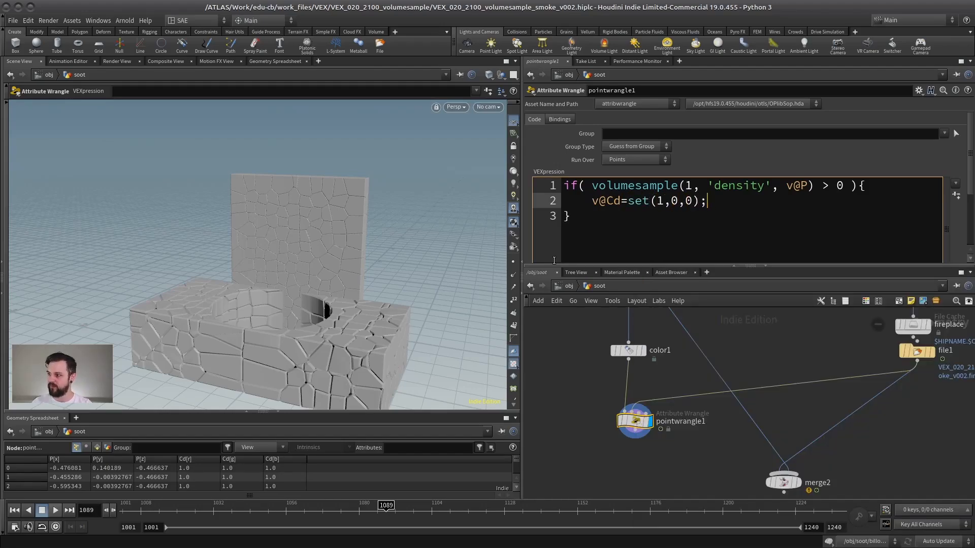
key("ctrl+Return")
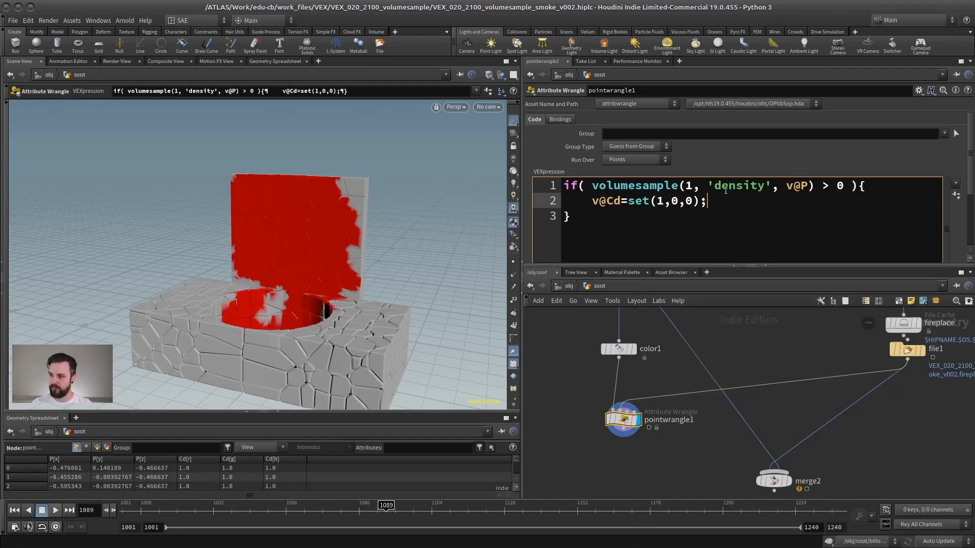
mouse_move(228, 276)
left_mouse_down("alt")
mouse_move(320, 285)
mouse_move(227, 285)
left_mouse_up("alt")
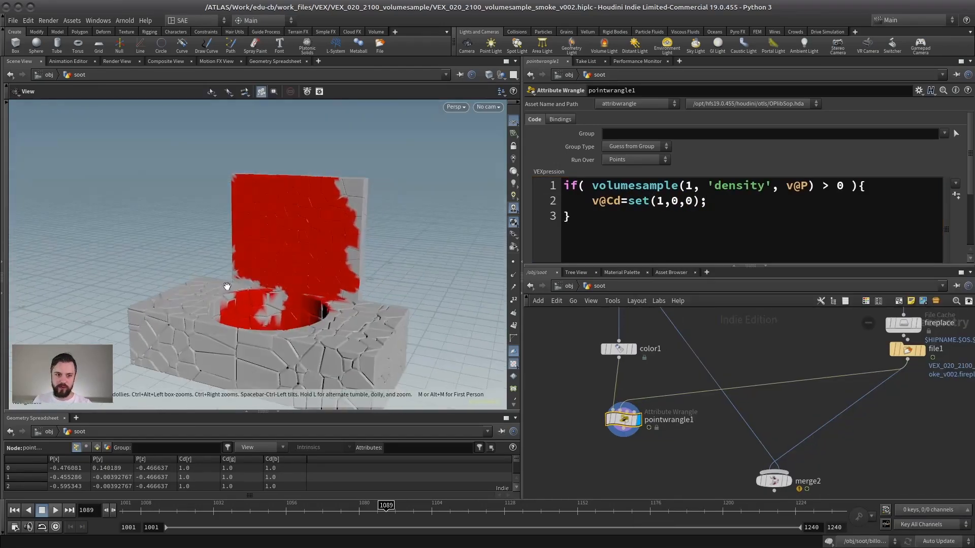
right_click_drag(226, 284, 295, 238, "alt")
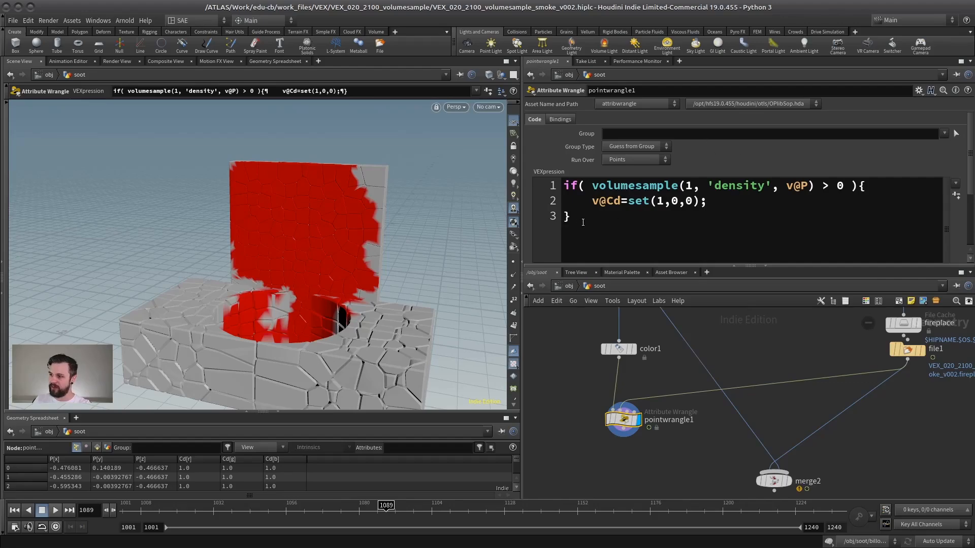
Replace the wrangle's whole code with v@Cd-=volumesample(1,'density',v@P); and apply it
key("ctrl+a")
type("v@Cd")
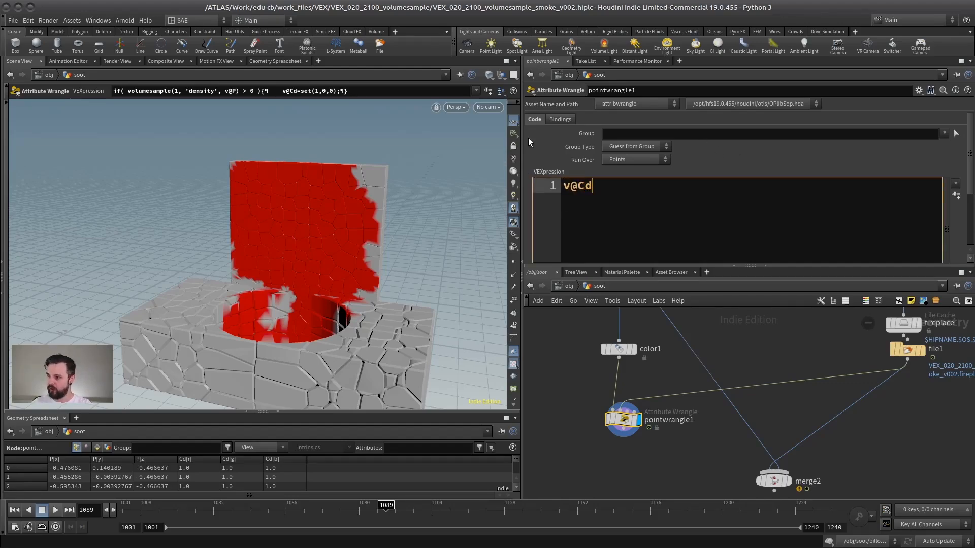
type("-=v")
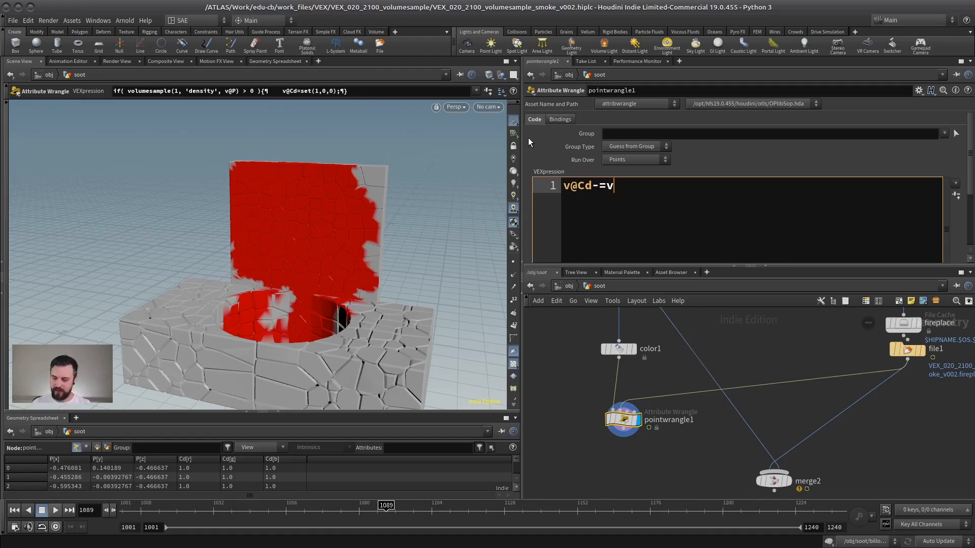
type("olumesampl")
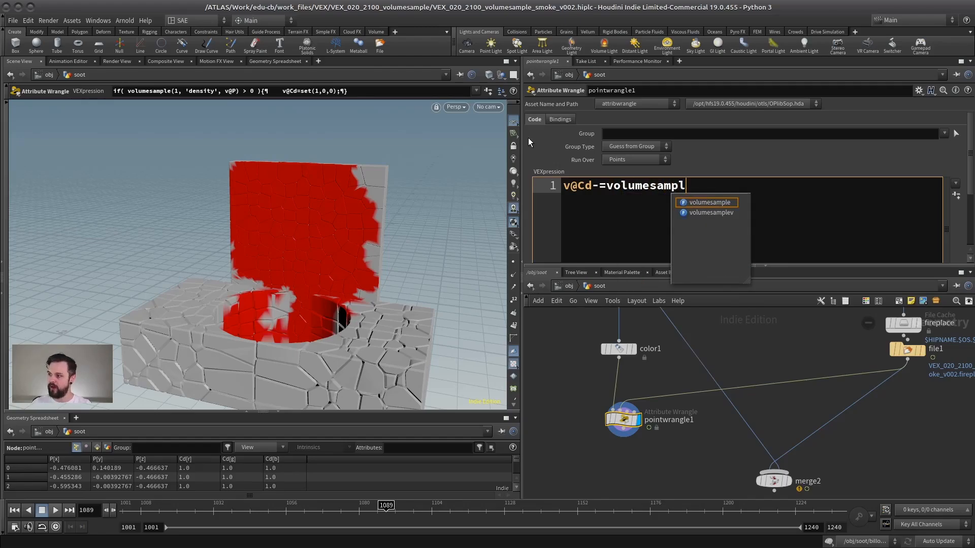
type("e(1,'density',v@P);")
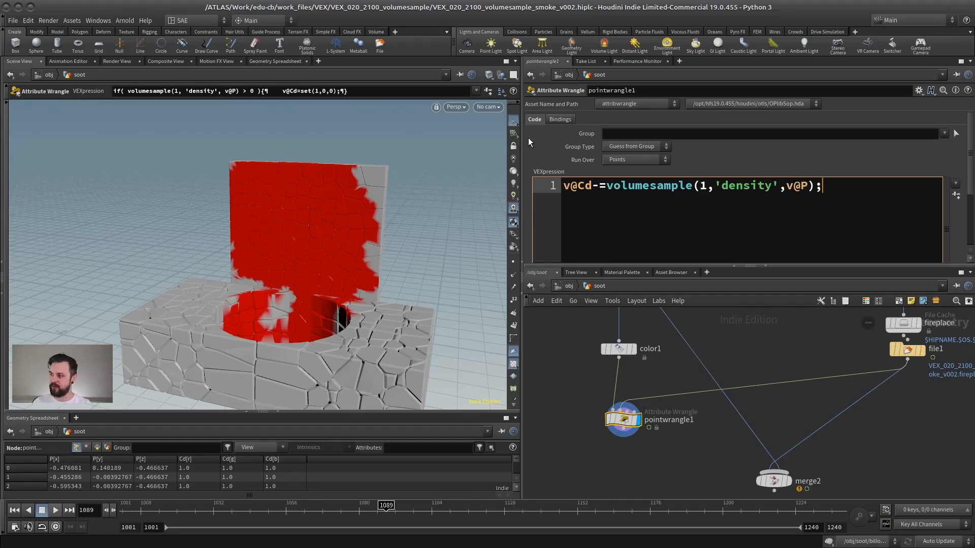
key("ctrl+Return")
Play the animation and examine the density-driven darkening on the fireplace's back wall and pit from several angles
left_click_drag(349, 275, 359, 294, "alt")
scroll(261, 283, "up", 3)
left_click(55, 512)
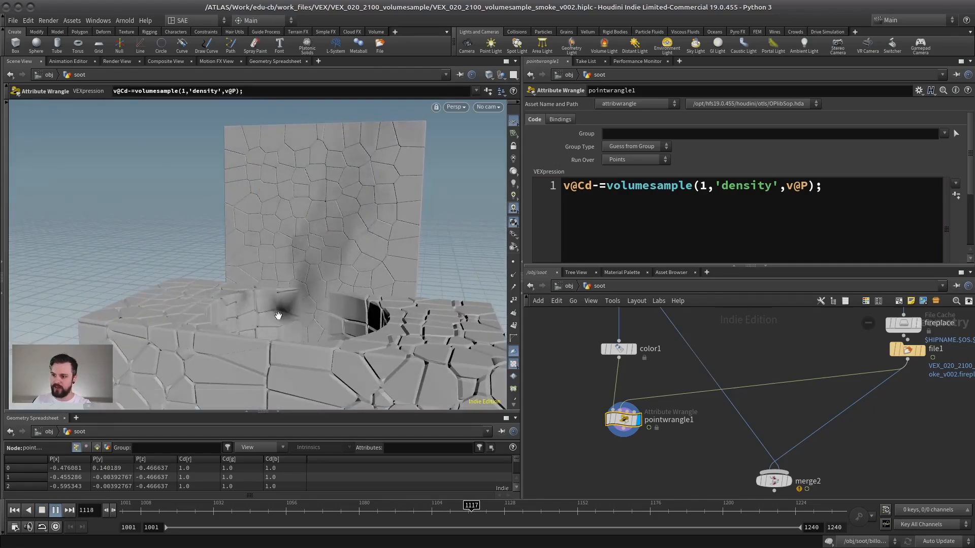
right_click_drag(276, 315, 237, 326, "alt")
right_click_drag(300, 305, 324, 305, "alt")
mouse_move(324, 306)
left_mouse_down("alt")
mouse_move(242, 307)
mouse_move(313, 307)
left_mouse_up("alt")
right_click_drag(313, 307, 263, 303, "alt")
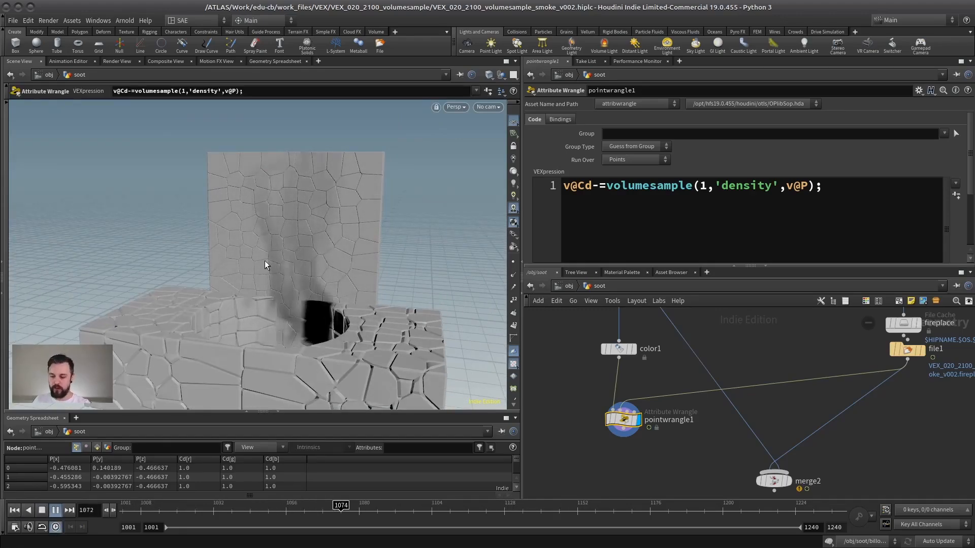
Stop the playback and add a Solver in place of the wrangle, fed by color1 first and the smoke file1 second
right_click_drag(351, 298, 339, 280, "alt")
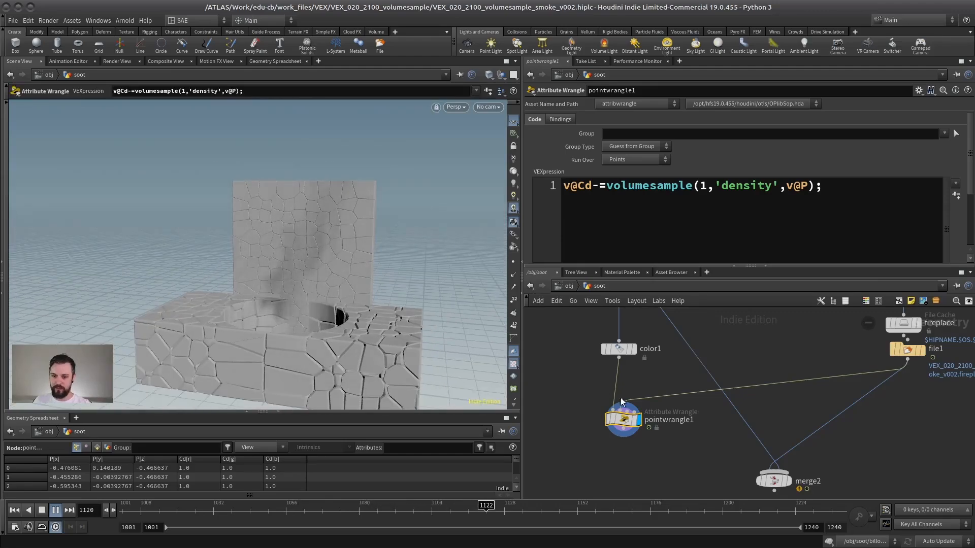
middle_click_drag(675, 392, 716, 380)
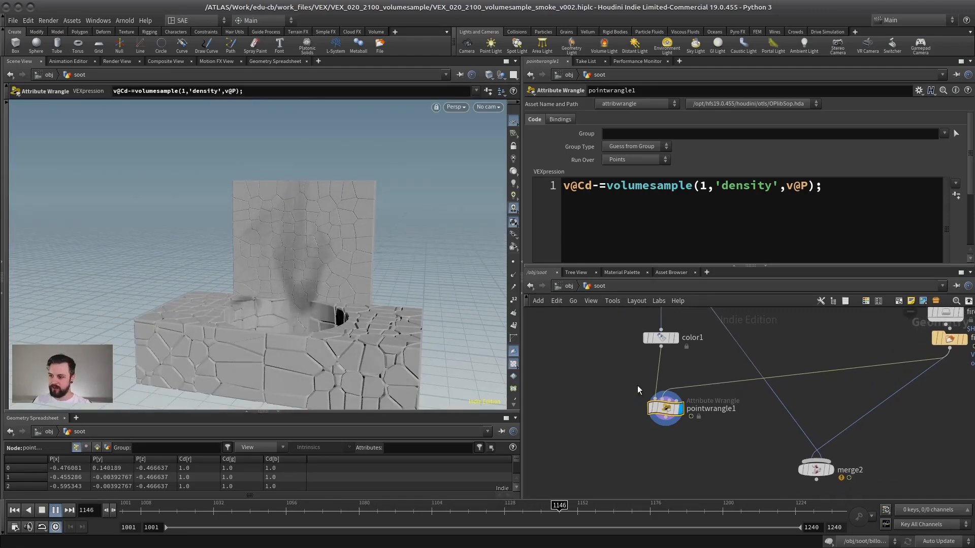
left_click(42, 510)
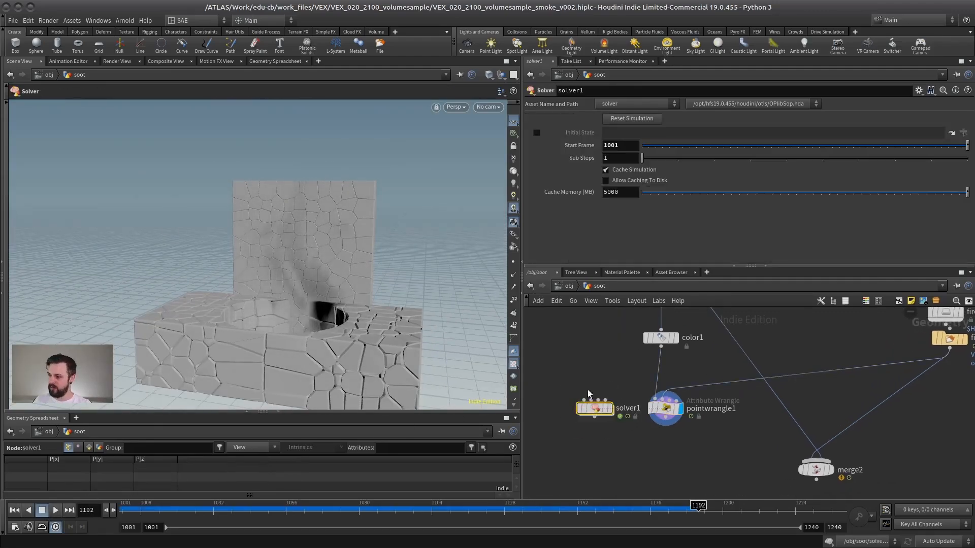
left_click(589, 399)
left_click(661, 346)
left_click(705, 420)
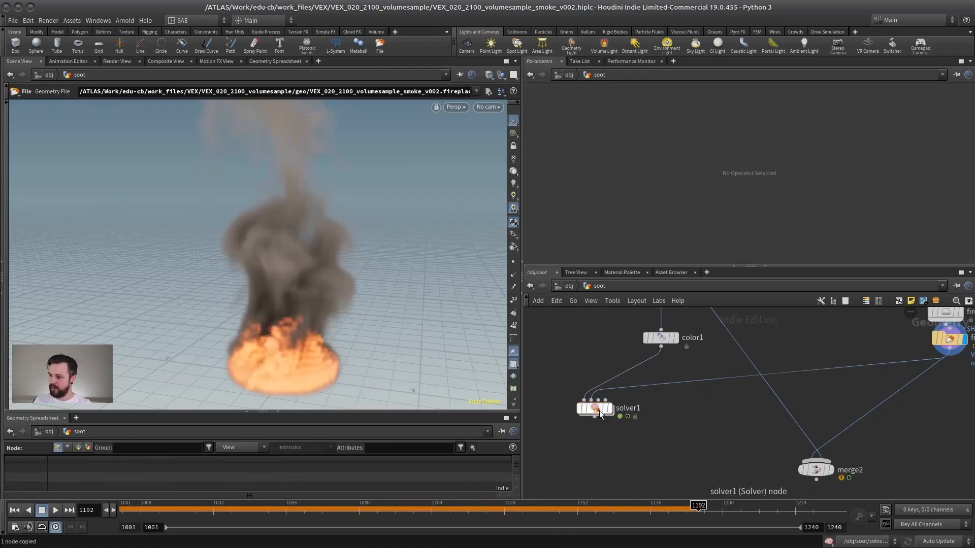
left_click_drag(595, 409, 652, 416)
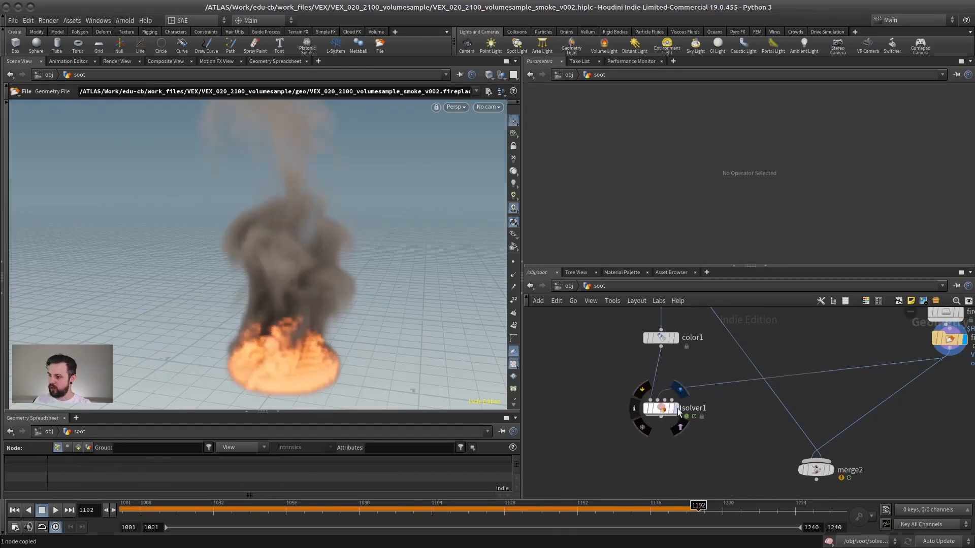
Paste the copied attribute wrangle inside the solver and wire Prev_Frame into its first input
double_click(653, 415)
key("ctrl+v")
middle_click_drag(683, 384, 660, 400)
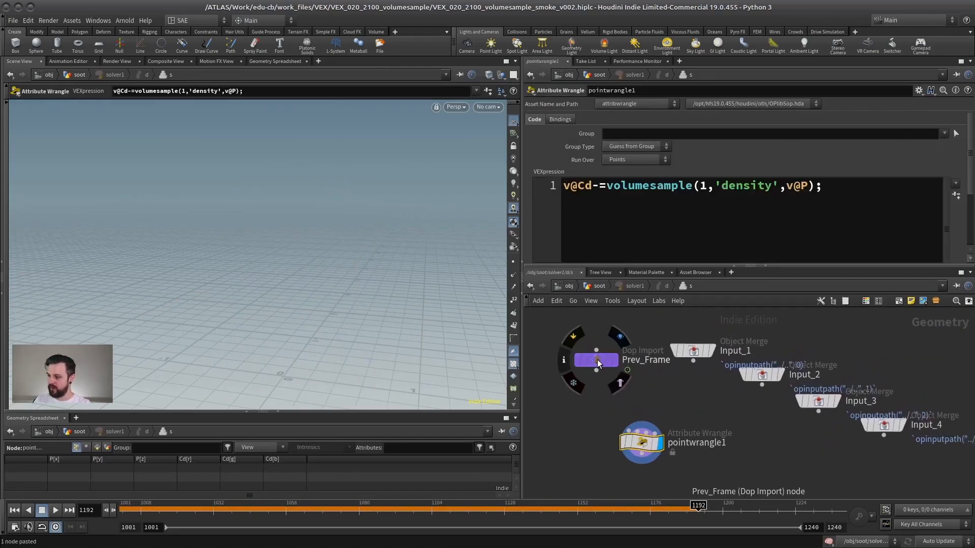
left_click_drag(599, 364, 629, 430)
middle_click_drag(670, 392, 674, 409)
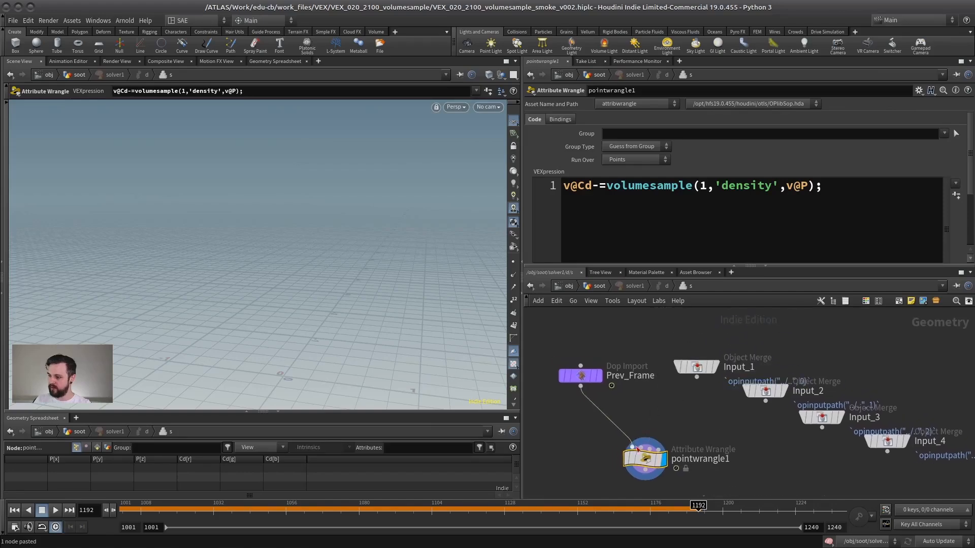
Wire Input_2 into the wrangle's second input, tidy the object merges, and return to the soot network
left_click_drag(694, 374, 664, 324)
left_click_drag(764, 390, 721, 376)
left_click_drag(640, 447, 722, 386)
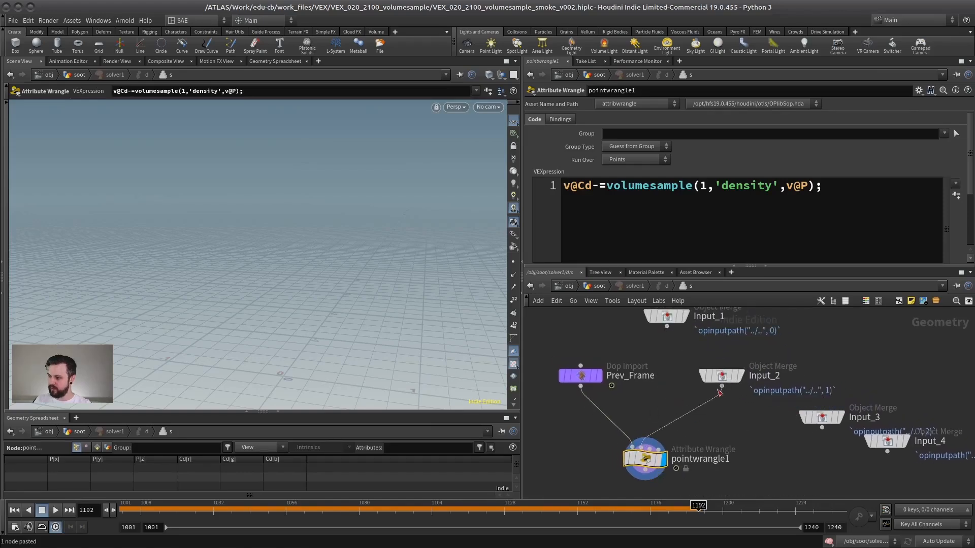
middle_click_drag(612, 394, 628, 379)
left_click(589, 286)
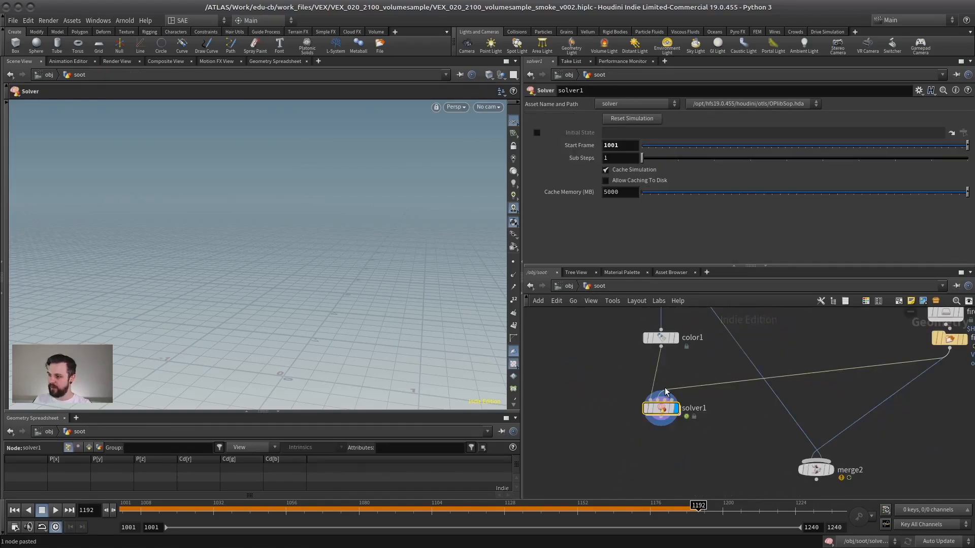
Play the solver from the first frame, examine the soot build-up on the fireplace, and rewind to the start
left_click(15, 510)
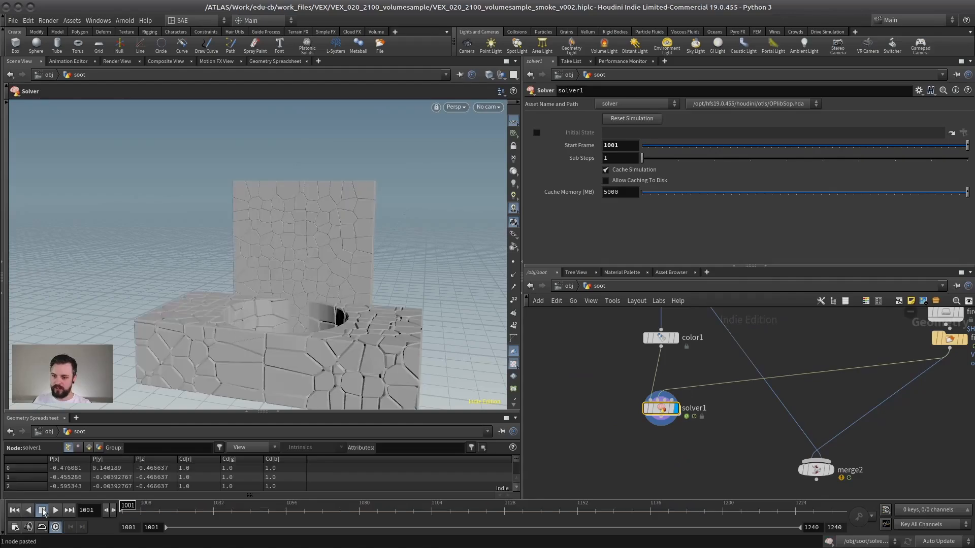
left_click(55, 510)
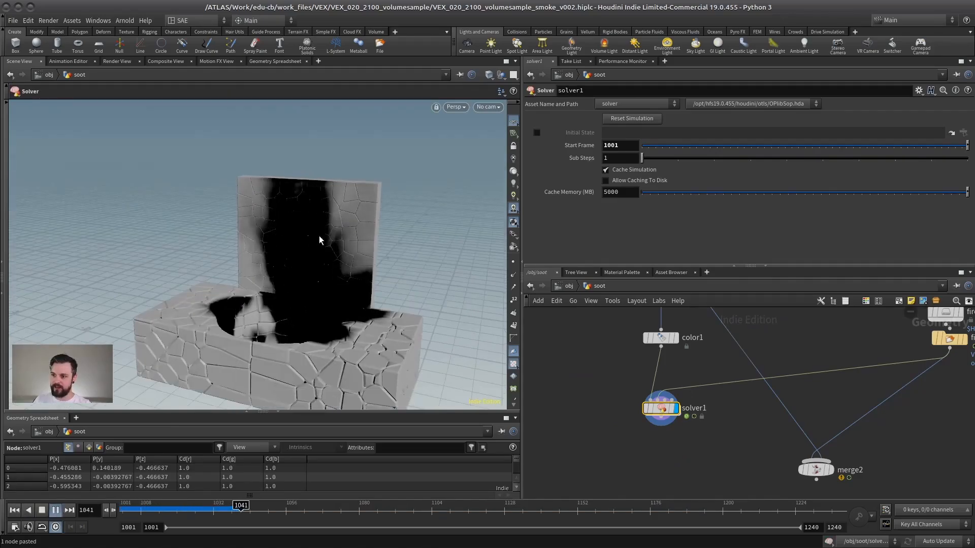
left_click_drag(320, 240, 313, 277, "alt")
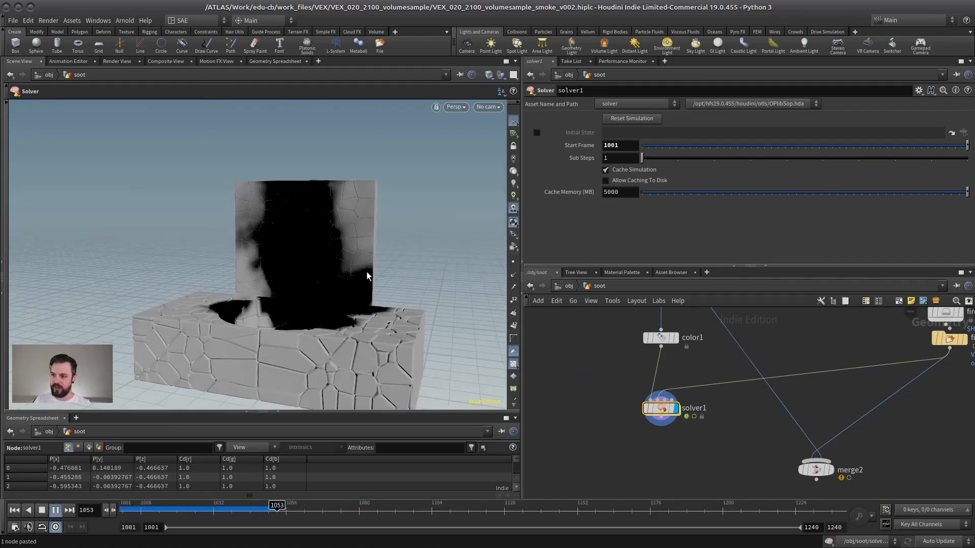
left_click(41, 510)
left_click(14, 510)
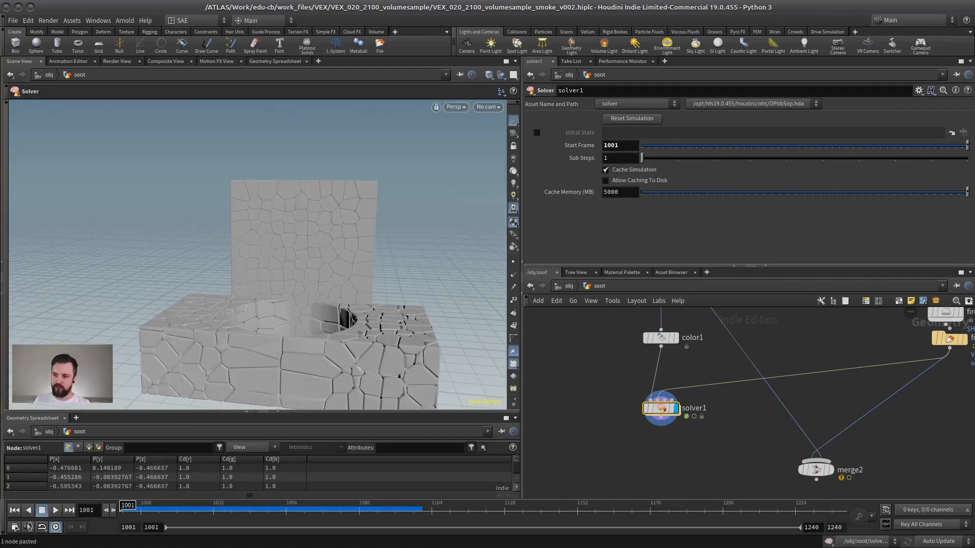
Multiply the sampled density by 0.01 in the wrangle inside the solver
double_click(664, 402)
left_click(817, 187)
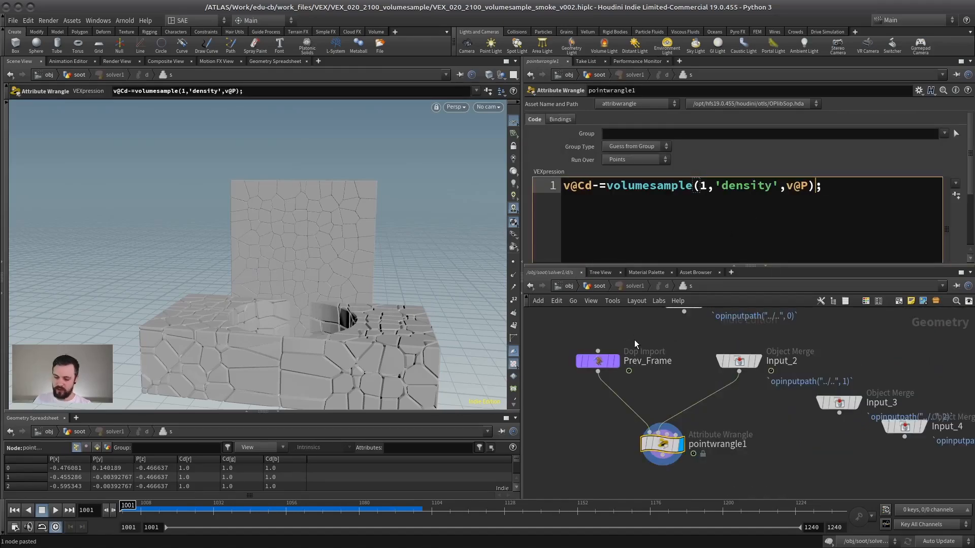
type("*0")
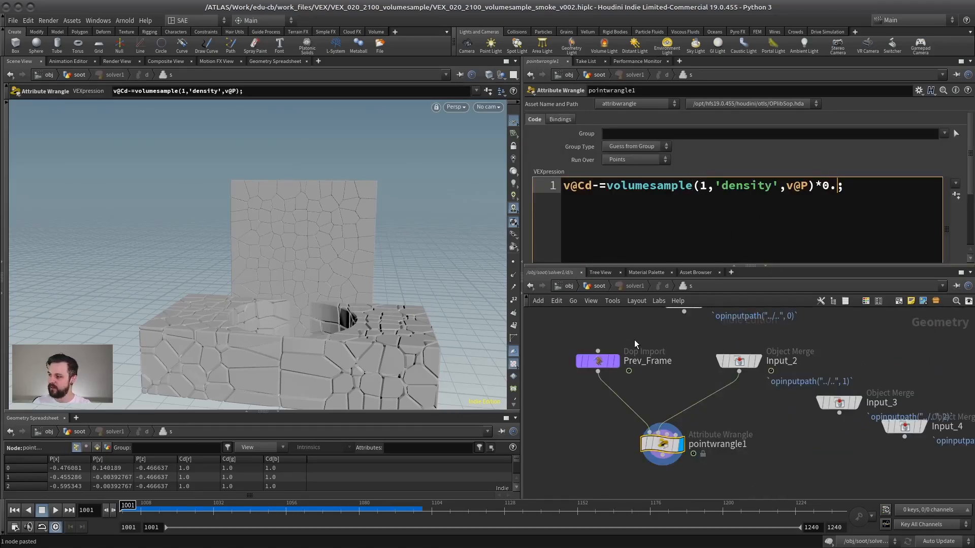
type(".01")
key("End")
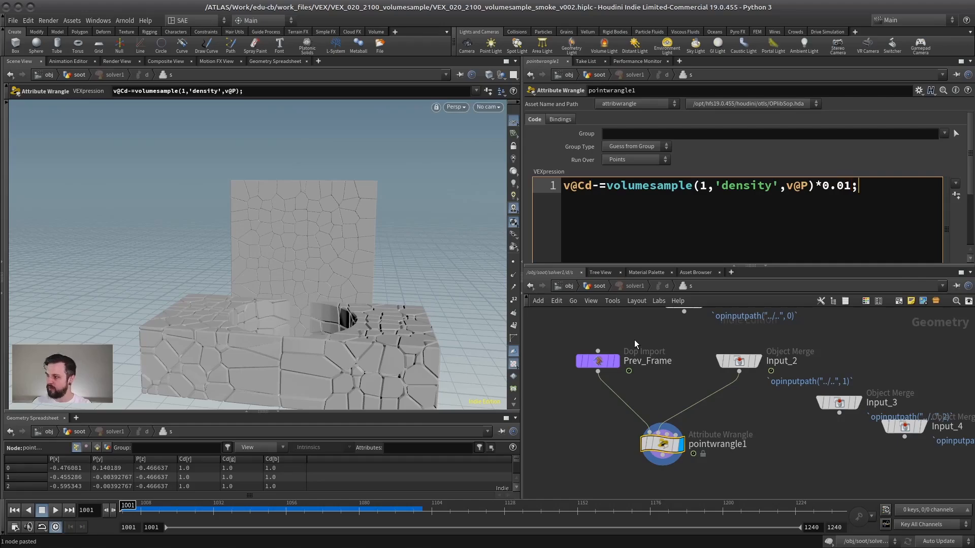
Add the block if(v@Cd<0){ v@Cd=0; } below the density line to clamp negative colour values
key("Return")
key("Return")
type("v@Cd")
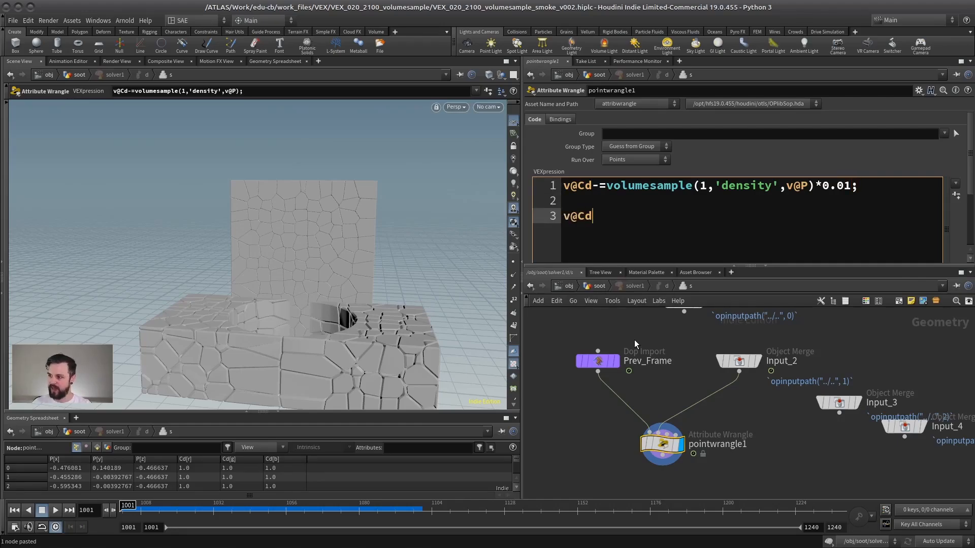
key("Home")
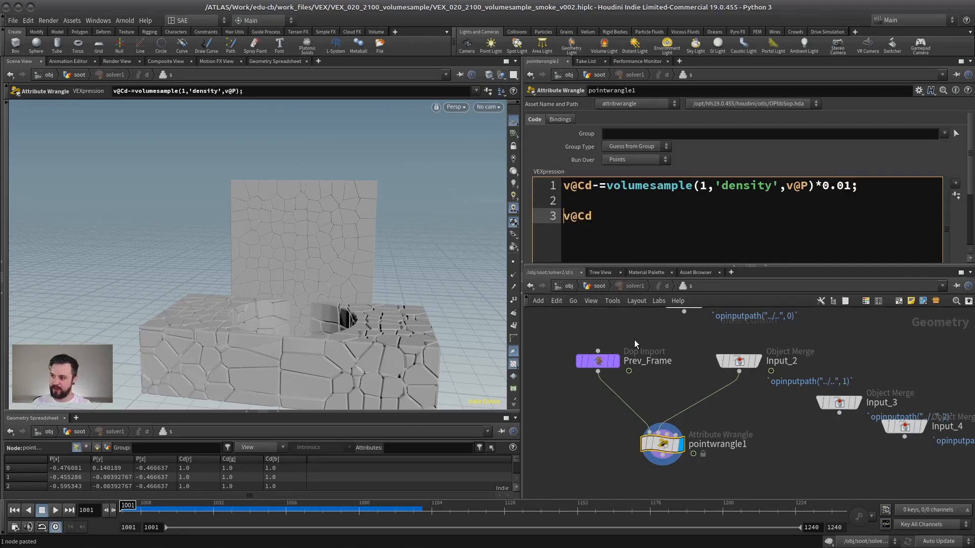
type("if(")
key("End")
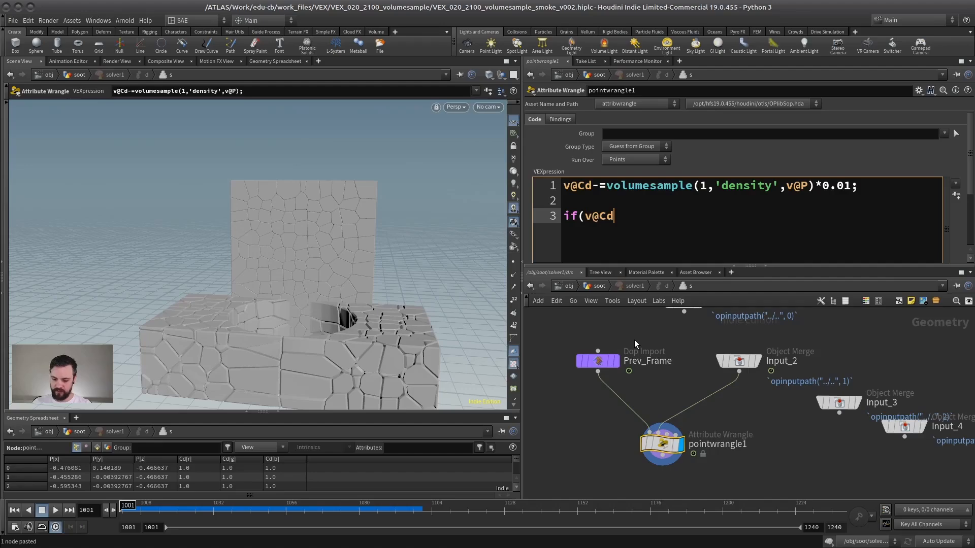
type("<0){}")
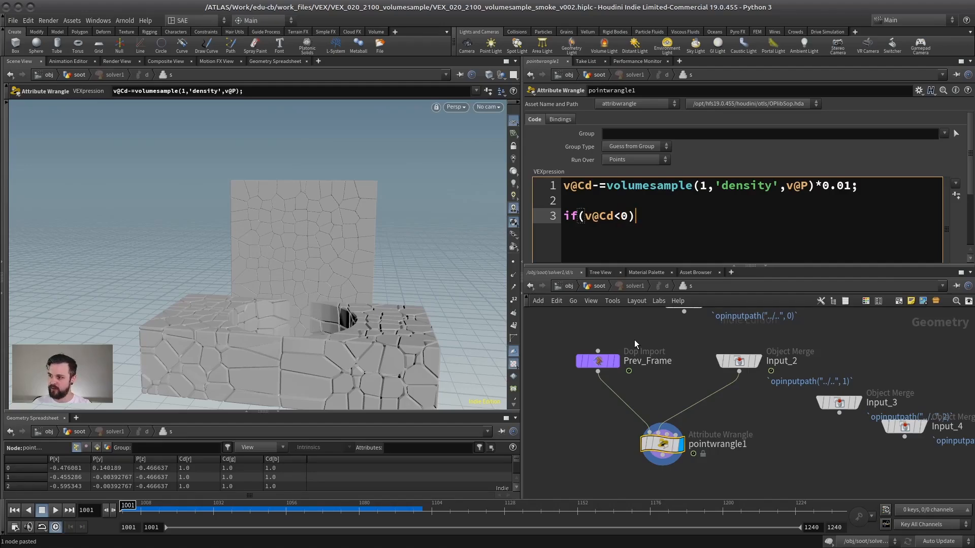
key("Left")
key("Return")
type("v")
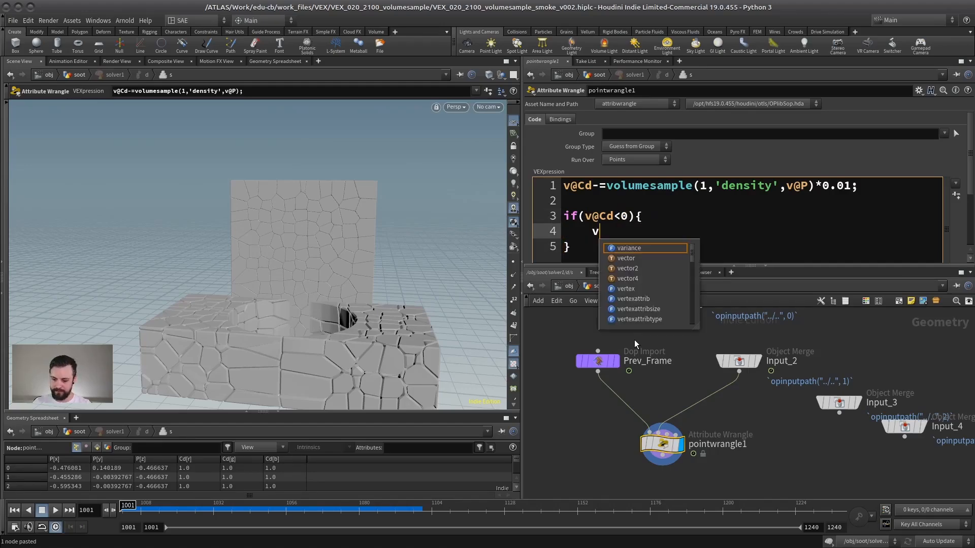
type("@Cd=0;")
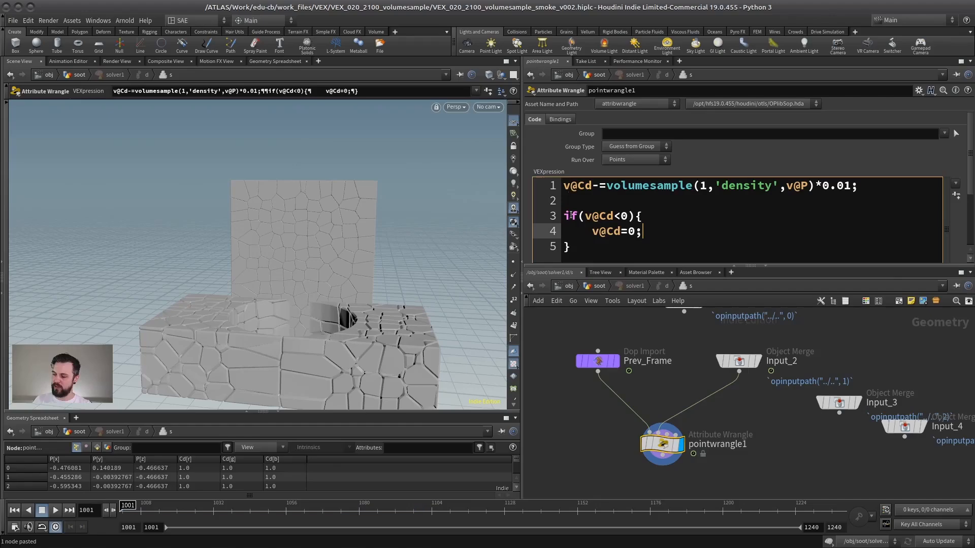
Return to the soot network and play the solver to examine the slower soot build-up up close
left_click(608, 287)
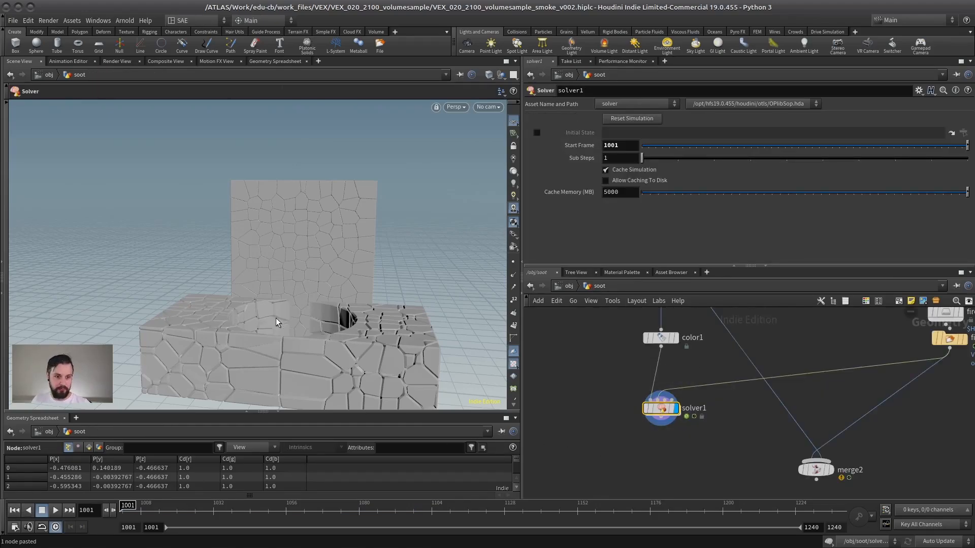
left_click_drag(277, 323, 304, 338, "alt")
left_click(55, 510)
right_click_drag(304, 338, 364, 339, "alt")
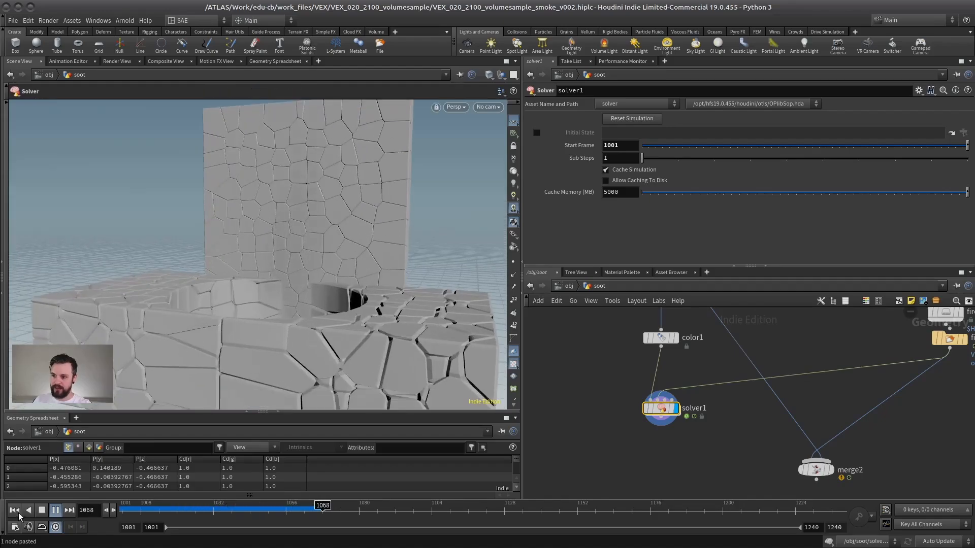
left_click(55, 510)
Set the density multiplier in the solver's wrangle to 0.1
double_click(661, 408)
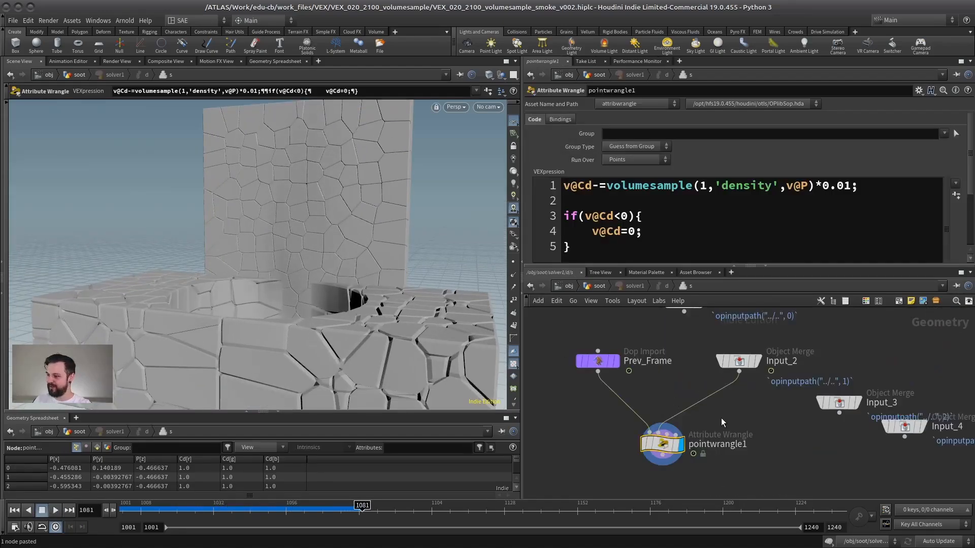
left_click(832, 189)
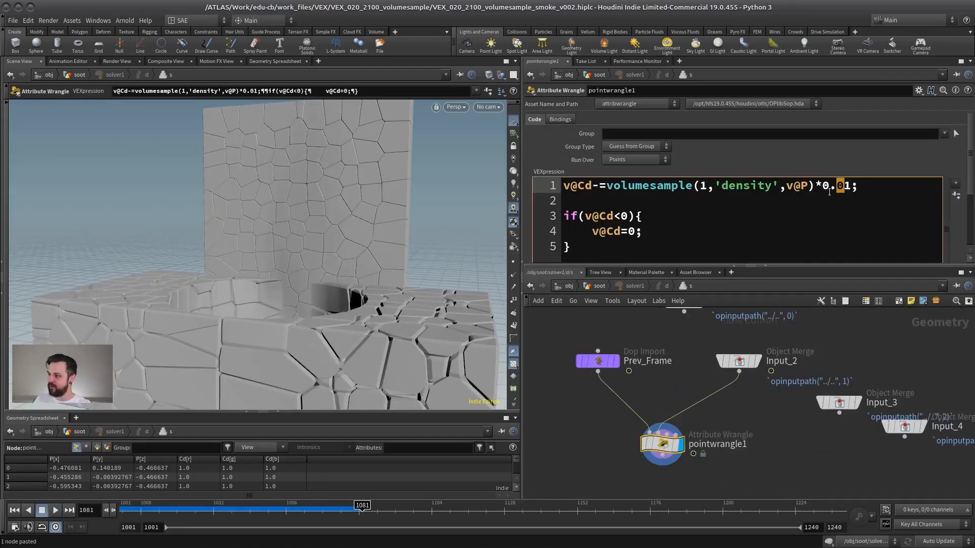
key("Delete")
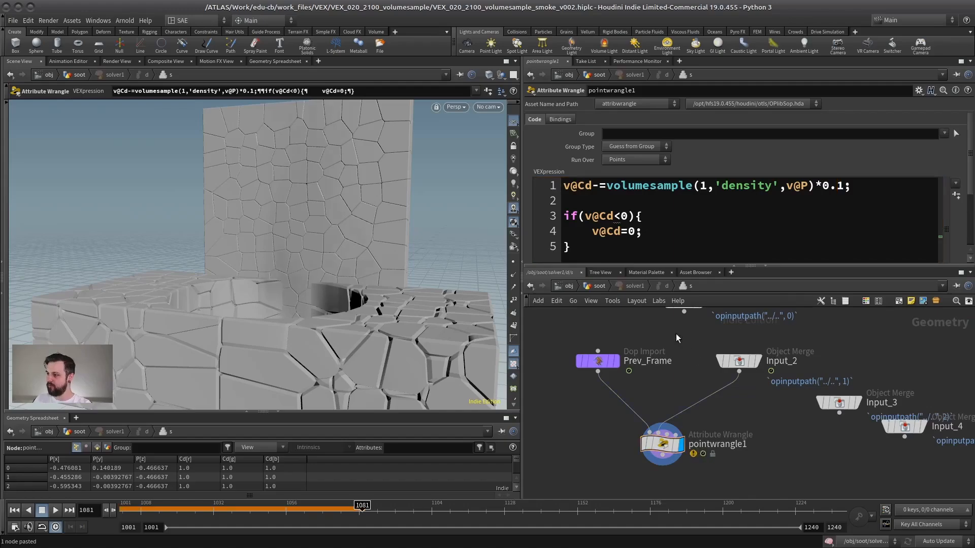
Replay the solver from the soot network and examine the soot with the stronger multiplier from several angles
left_click(591, 288)
key("ctrl+Up")
key("Up")
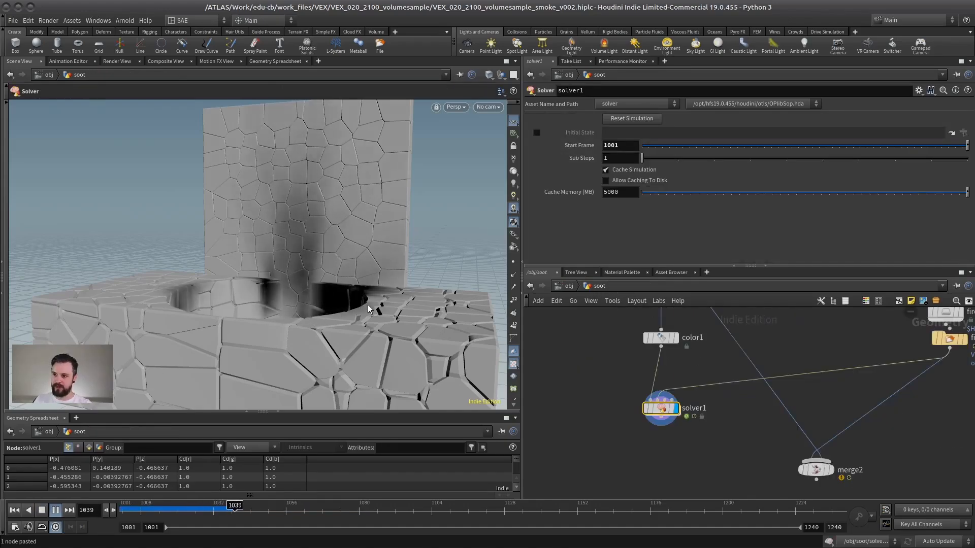
right_click_drag(370, 309, 311, 311, "alt")
mouse_move(311, 310)
left_mouse_down("alt")
mouse_move(313, 328)
mouse_move(320, 318)
left_mouse_up("alt")
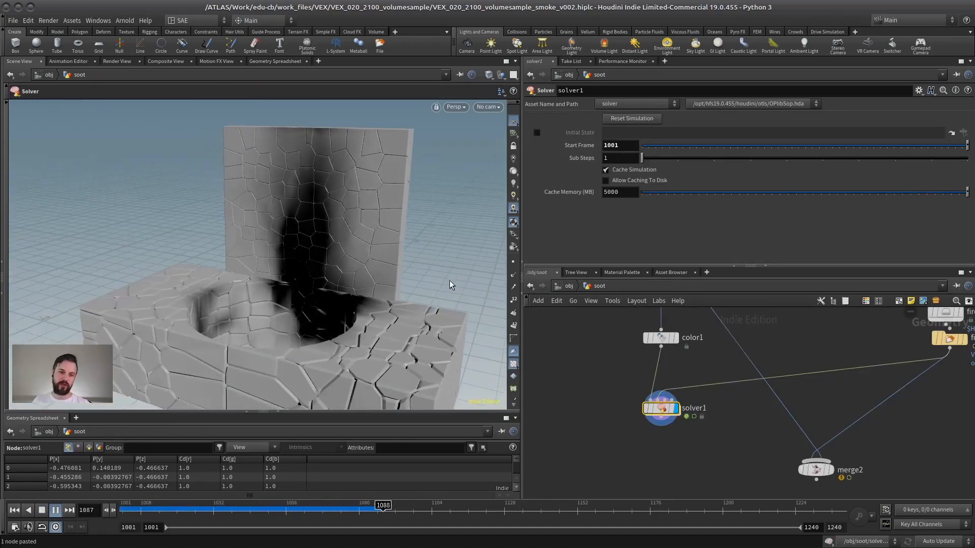
key("Escape")
left_click_drag(450, 285, 341, 348)
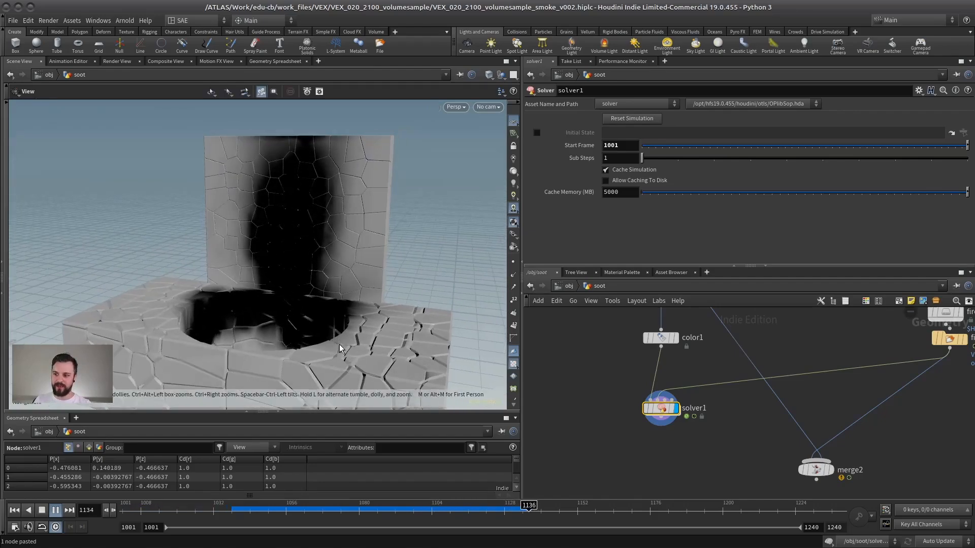
key("Escape")
key("Up")
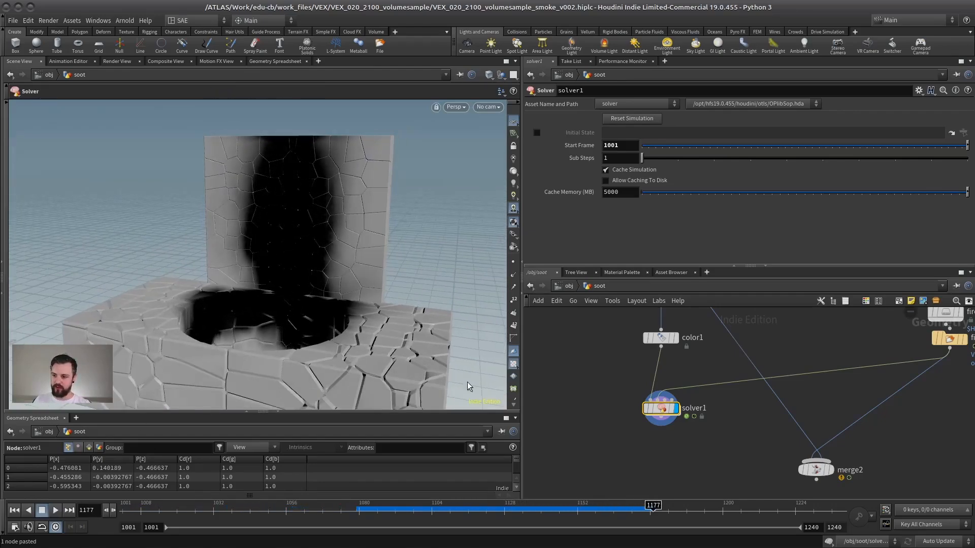
Set the density multiplier in the solver's wrangle to 0.04
double_click(675, 409)
double_click(841, 186)
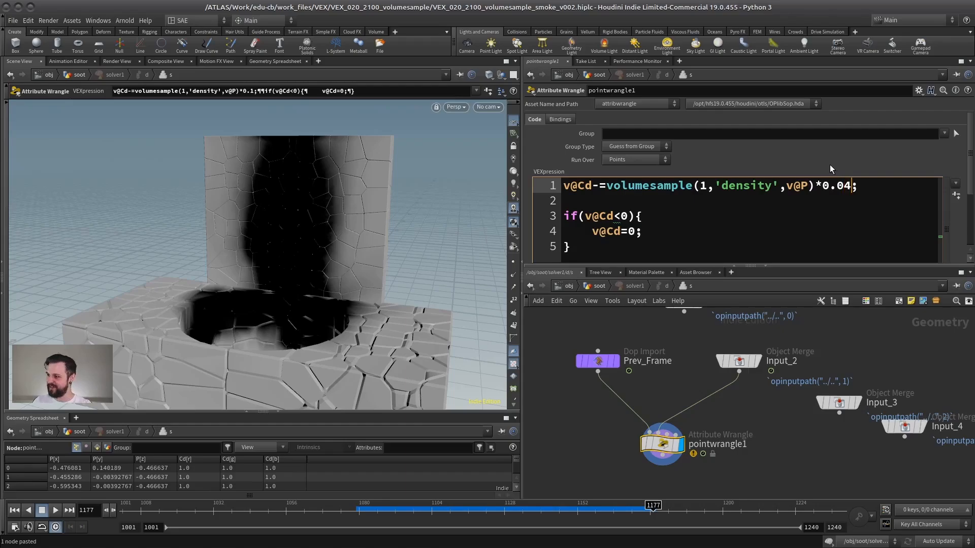
key("Return")
key("BackSpace")
Return to the soot network and examine the accumulated soot on the fireplace's back wall and pit
left_click(599, 286)
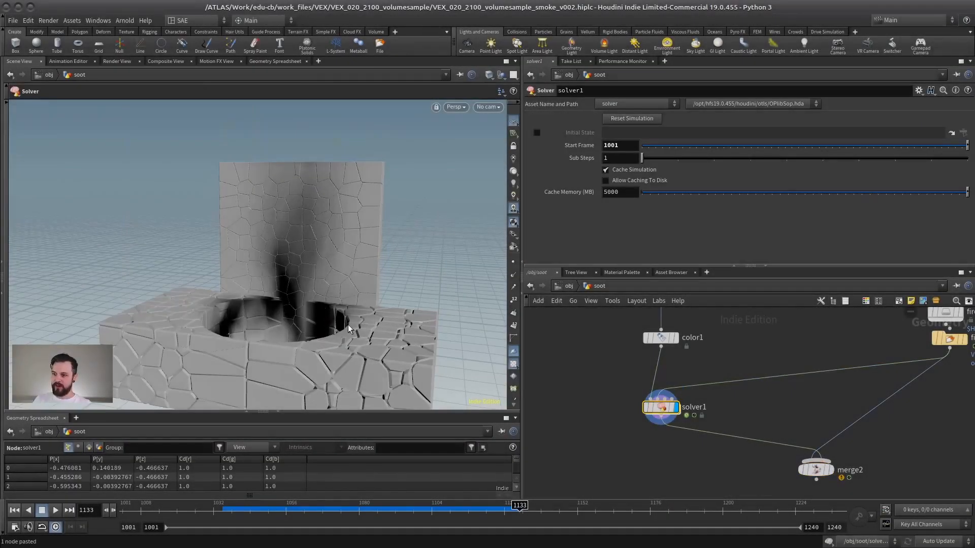
left_click_drag(348, 328, 333, 297, "alt")
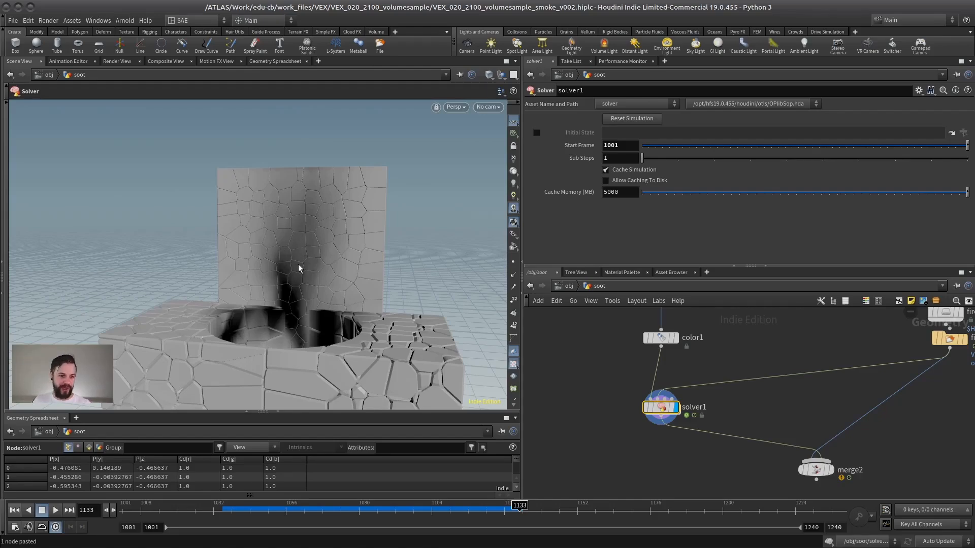
key("alt+shift+s")
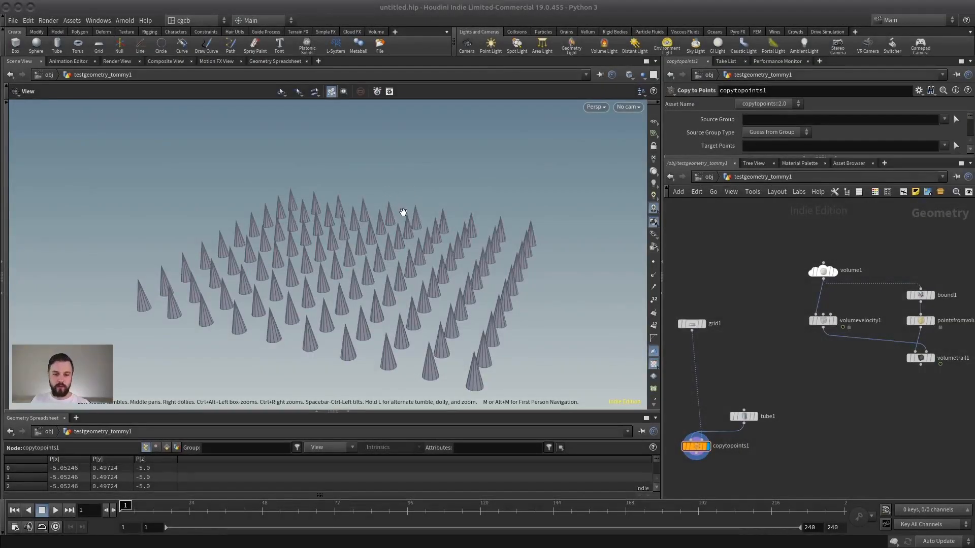
Display the volume trail, the copied cones and the grid in turn, and examine the swirling velocity field against the cones' orientation
left_click_drag(401, 211, 261, 226)
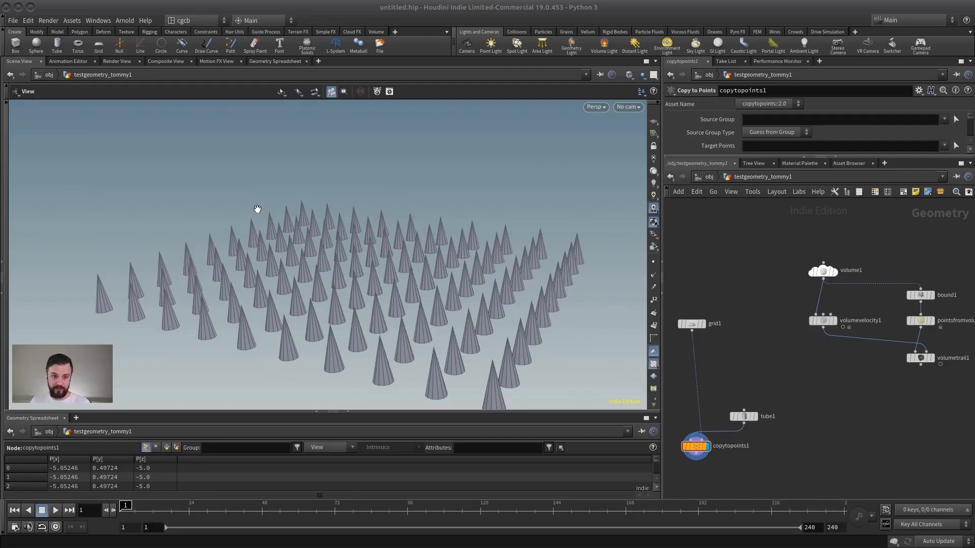
middle_click_drag(837, 355, 808, 351)
left_click(903, 353)
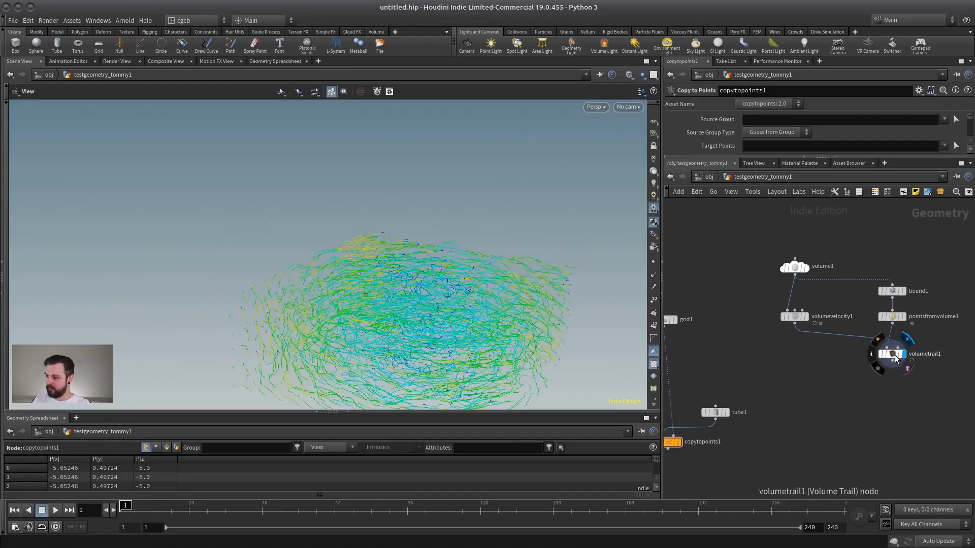
left_click_drag(328, 304, 348, 227)
scroll(300, 254, "up", 5)
scroll(440, 235, "down", 5)
mouse_move(440, 235)
left_mouse_down()
mouse_move(318, 253)
mouse_move(432, 237)
left_mouse_up()
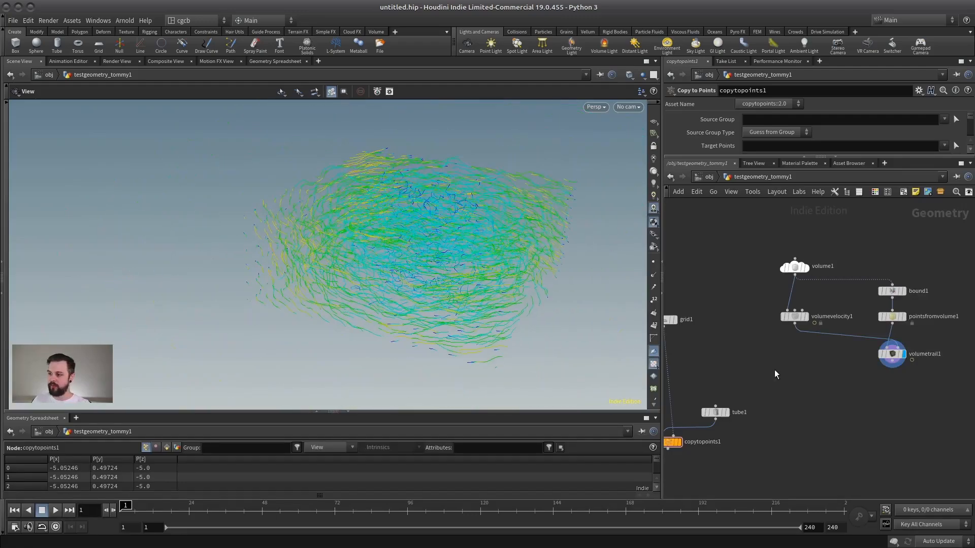
middle_click_drag(701, 350, 765, 342)
left_click(744, 435)
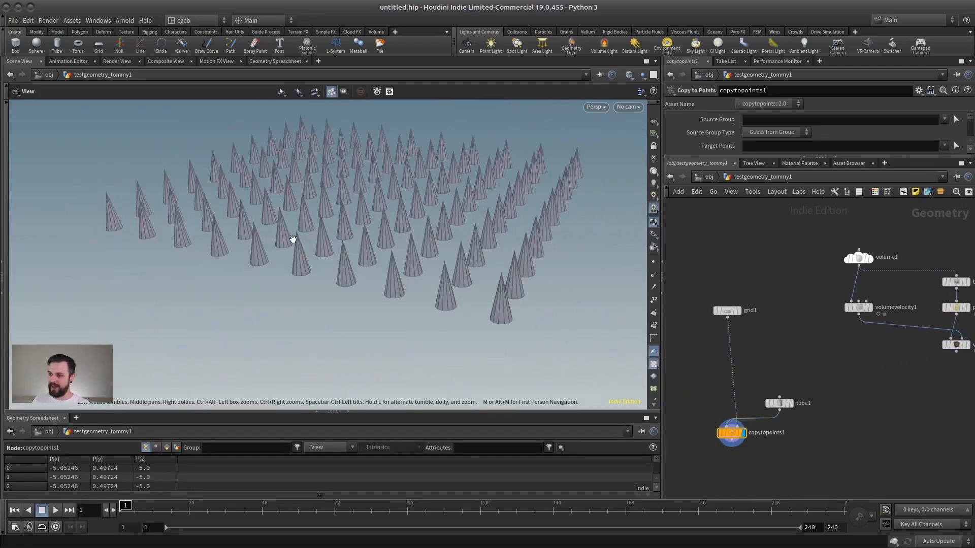
left_click(739, 310)
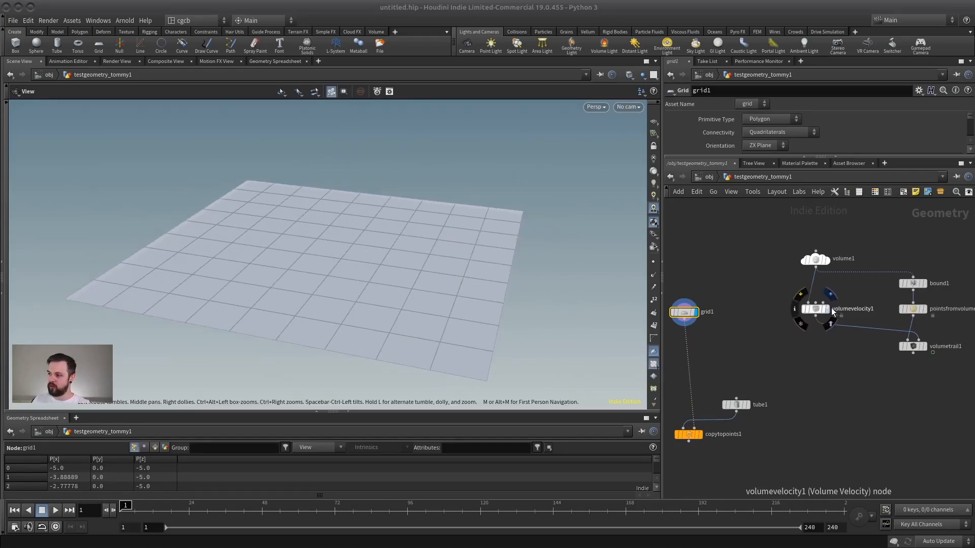
left_click(924, 347)
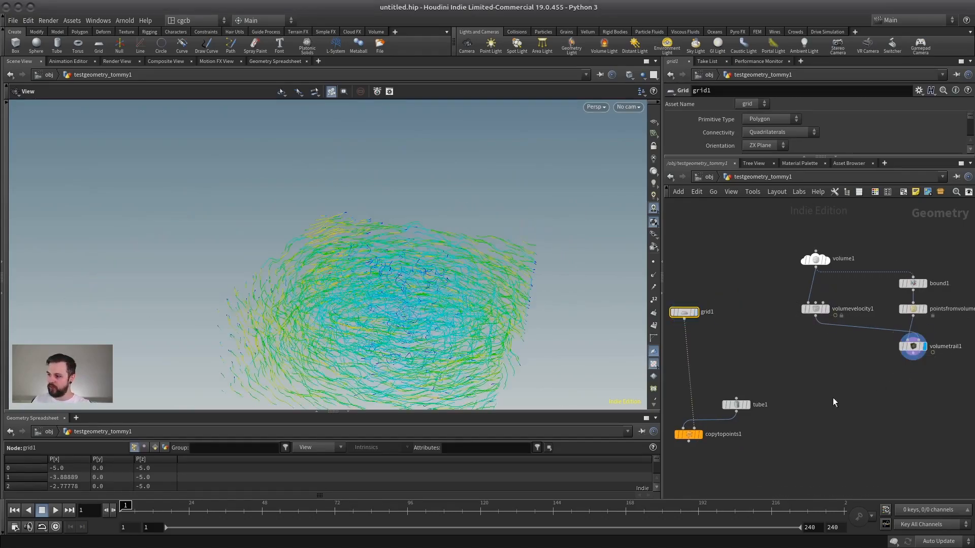
Insert a Point Wrangle between grid1 and copytopoints1, wire volumevelocity1 into its second input, and display it
left_click(695, 313)
key("Tab")
type("pointw")
key("Return")
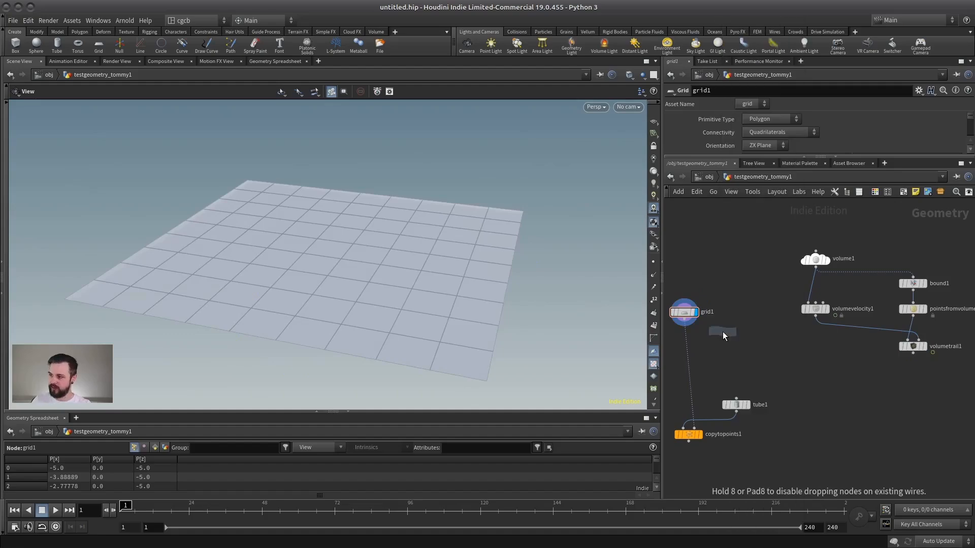
middle_click_drag(751, 347, 777, 344)
left_click(712, 357)
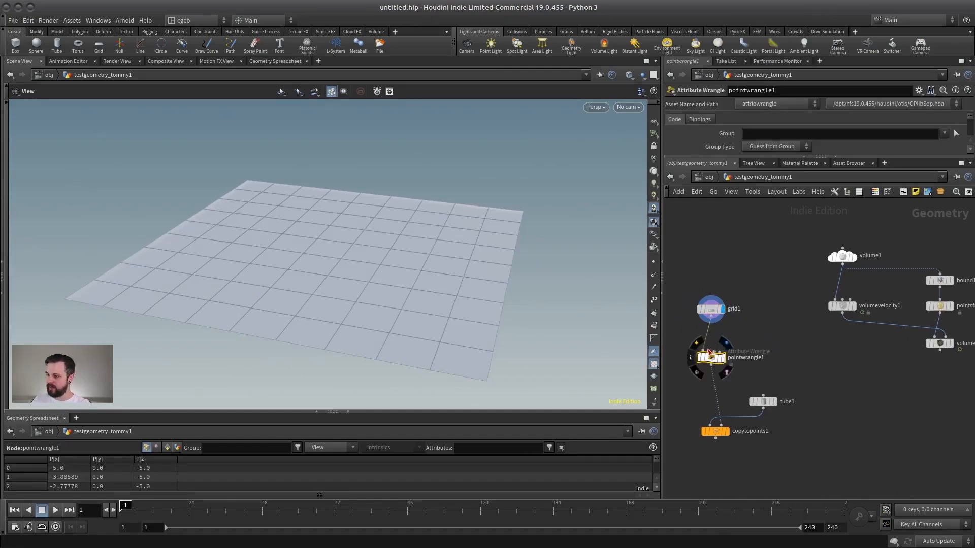
left_click(709, 351)
left_click(842, 313)
left_click(723, 358)
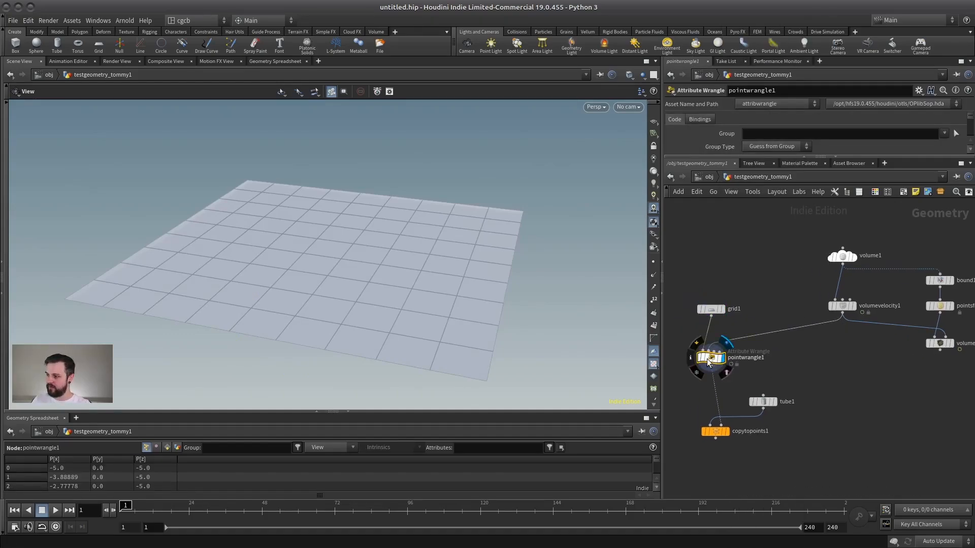
Write v@N = volumesample(1,'vel',v@P); in the point wrangle's VEXpression
left_click_drag(765, 156, 765, 268)
left_click(730, 211)
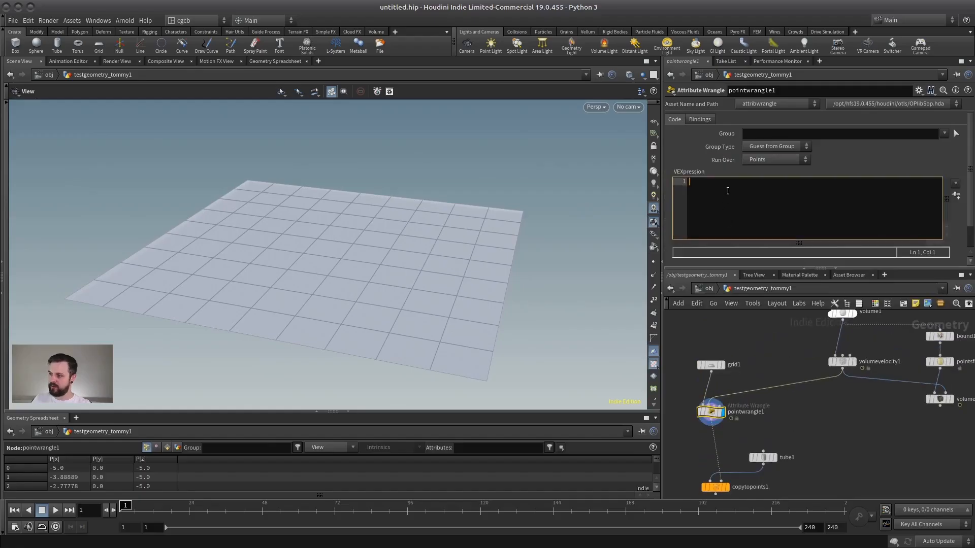
type("v@N")
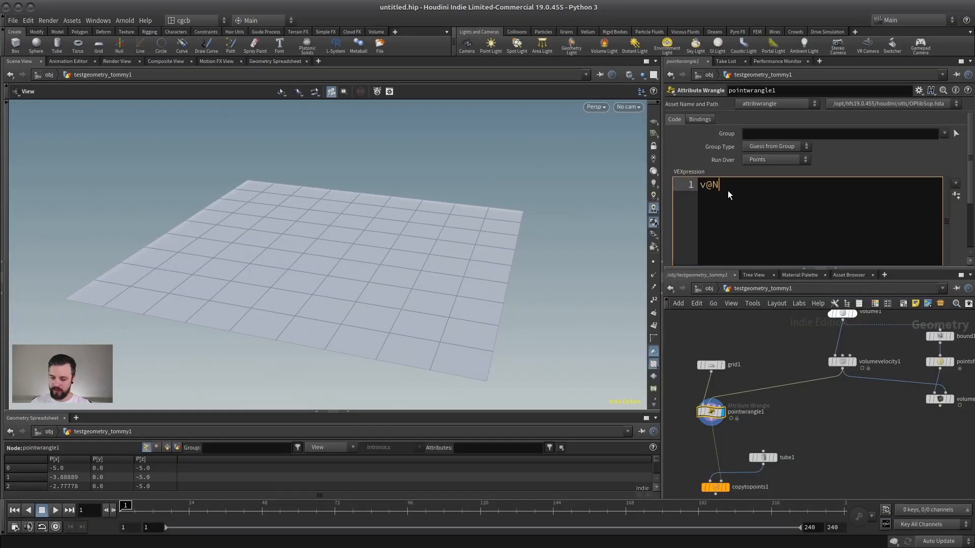
type(" = vp;")
key("BackSpace")
key("BackSpace")
type("olumesample(")
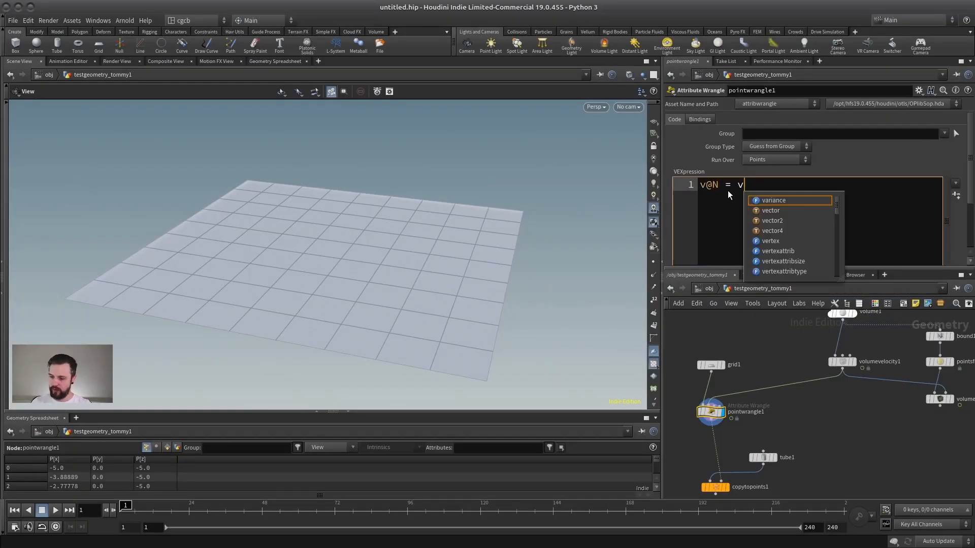
type("1,'")
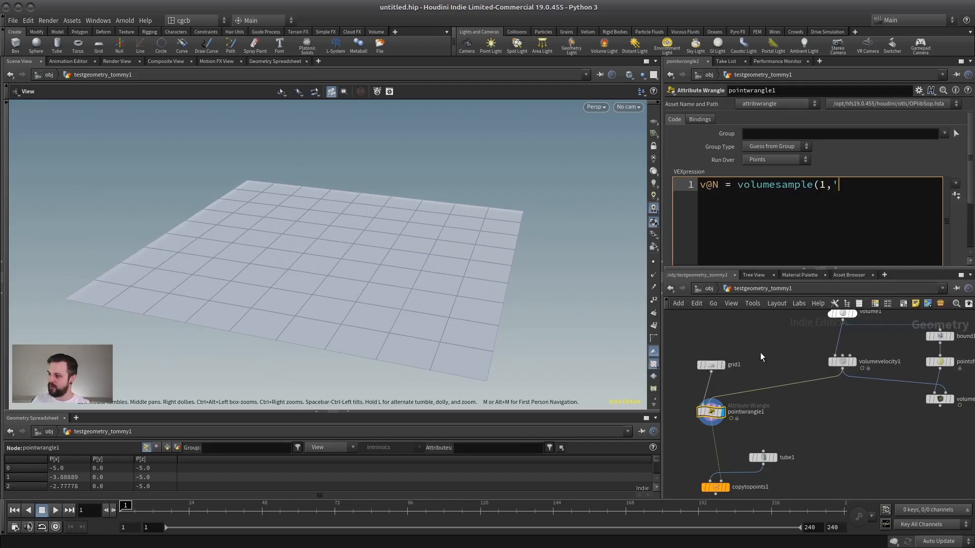
middle_click(840, 363)
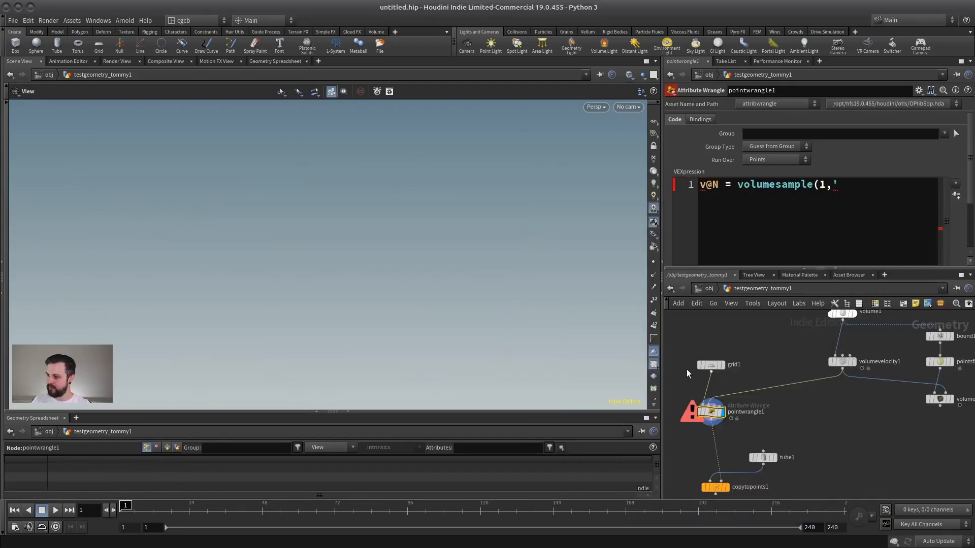
left_click(839, 189)
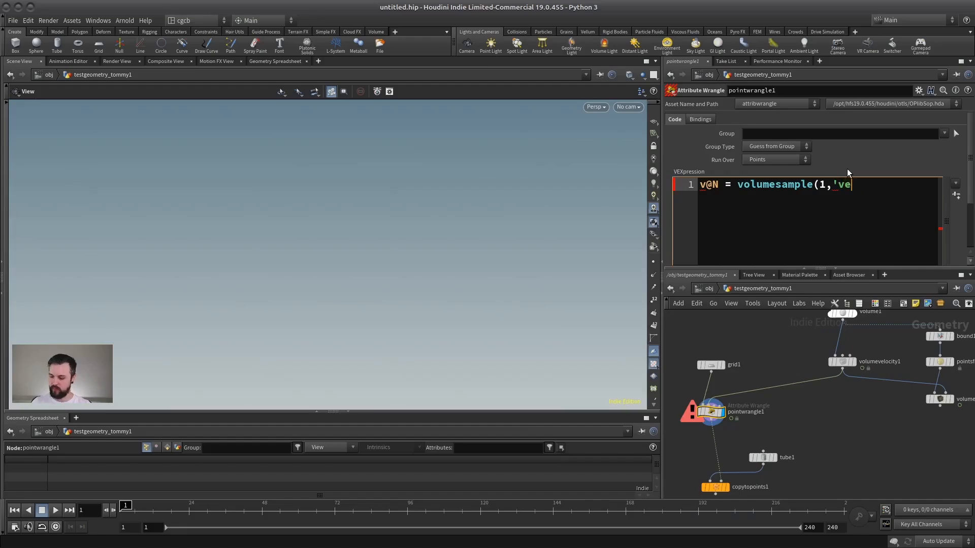
type("vel',v@P);")
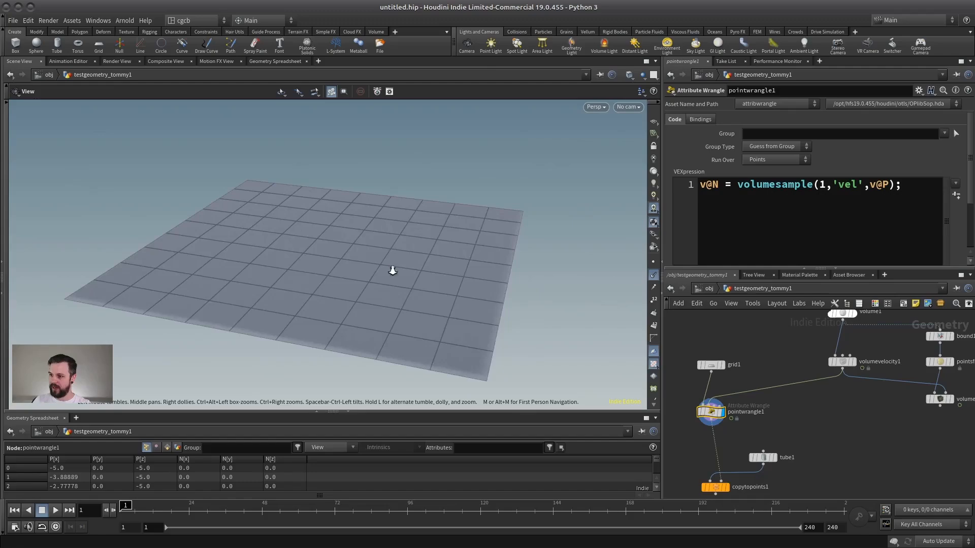
Compare the wrangled grid with the volume trail and check the N values of all grid points in the spreadsheet
left_click_drag(391, 269, 424, 248)
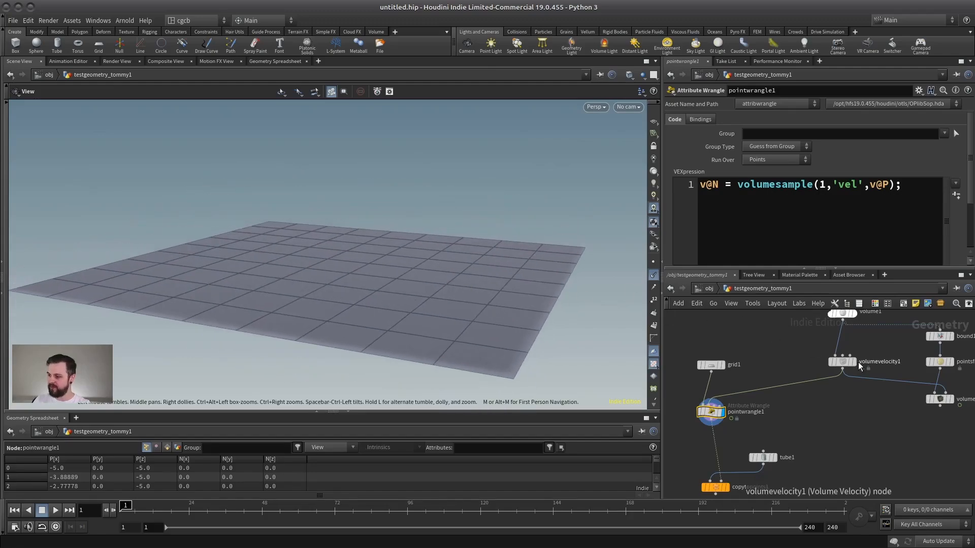
left_click(954, 400)
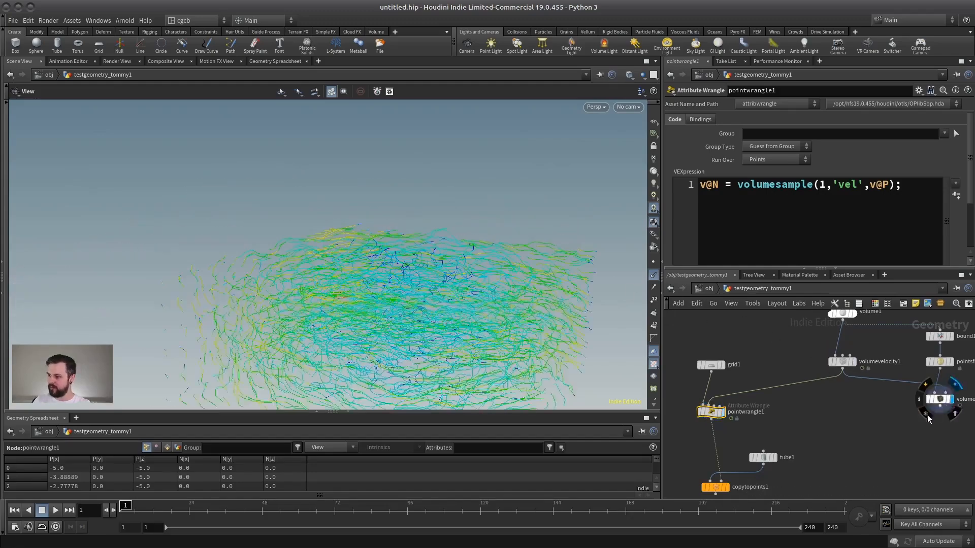
left_click(722, 412)
left_click_drag(249, 412, 249, 325)
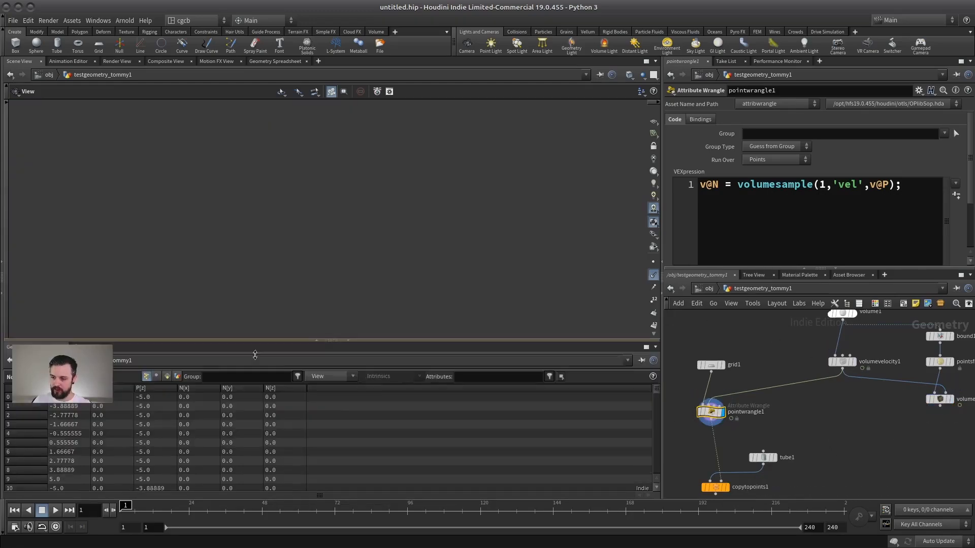
left_click_drag(655, 388, 656, 435)
scroll(653, 457, "up", 15)
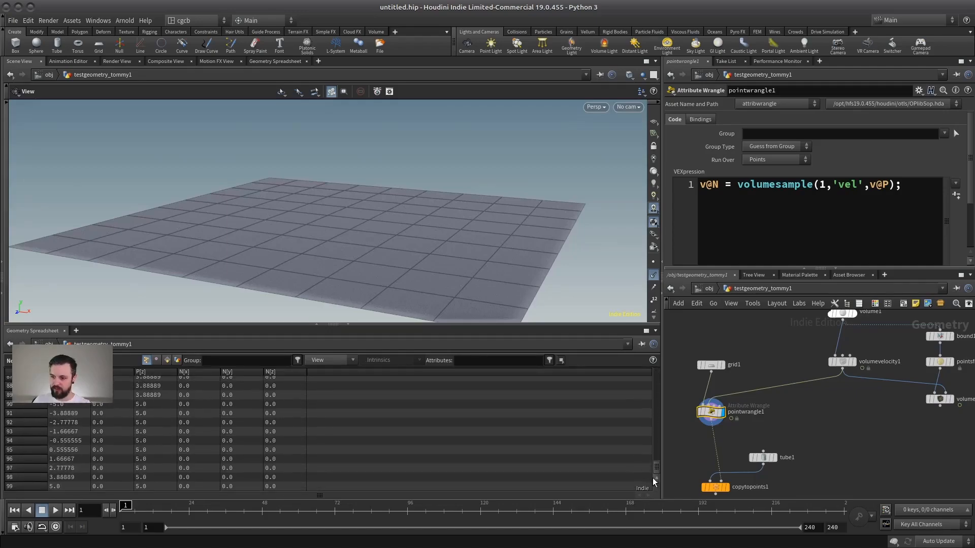
left_click_drag(375, 326, 375, 413)
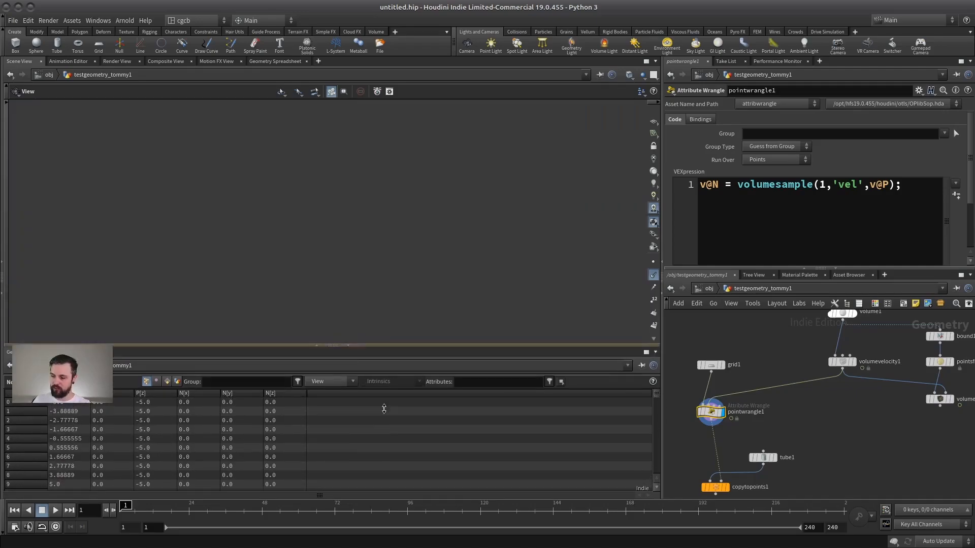
left_click_drag(370, 311, 283, 290)
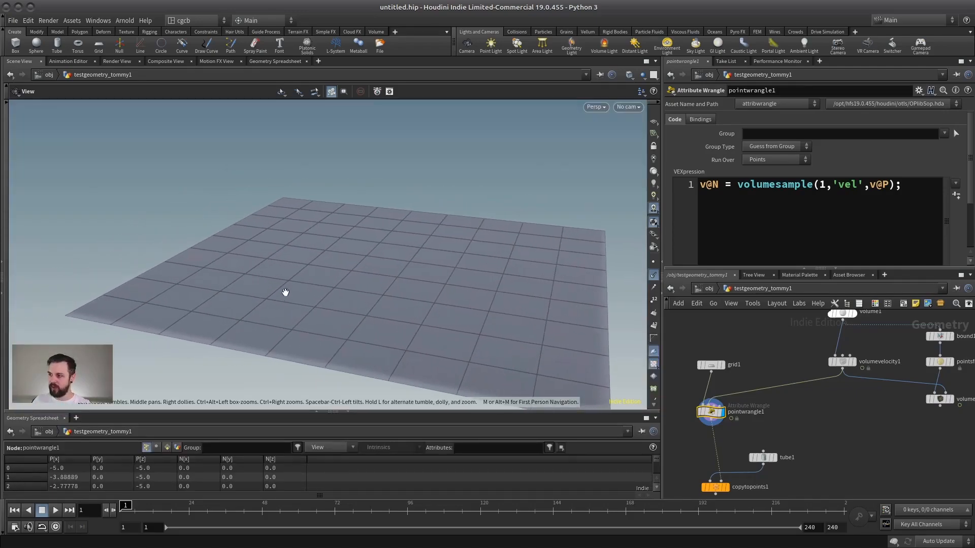
Change the sampling function in the wrangle from volumesample to volumesamplev
left_click_drag(737, 185, 815, 187)
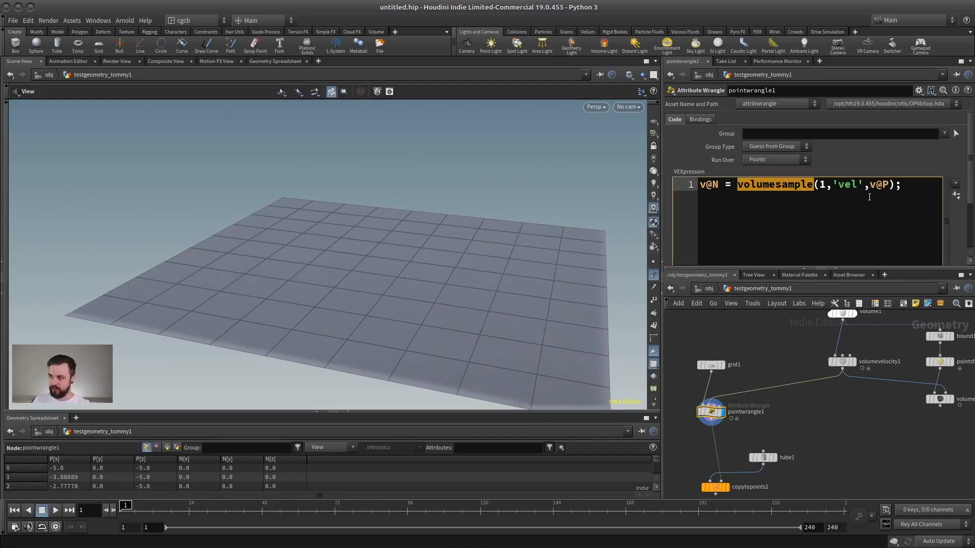
left_click(851, 184)
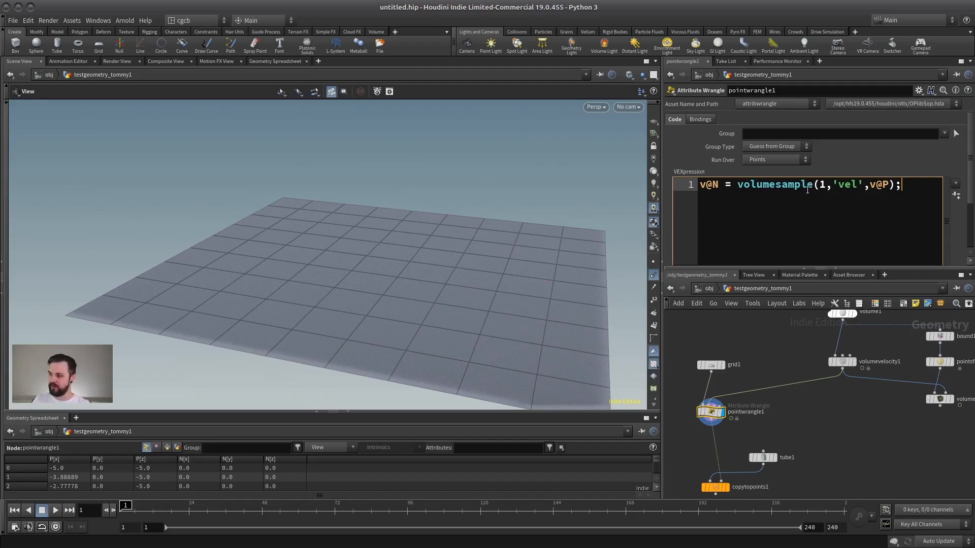
type("v")
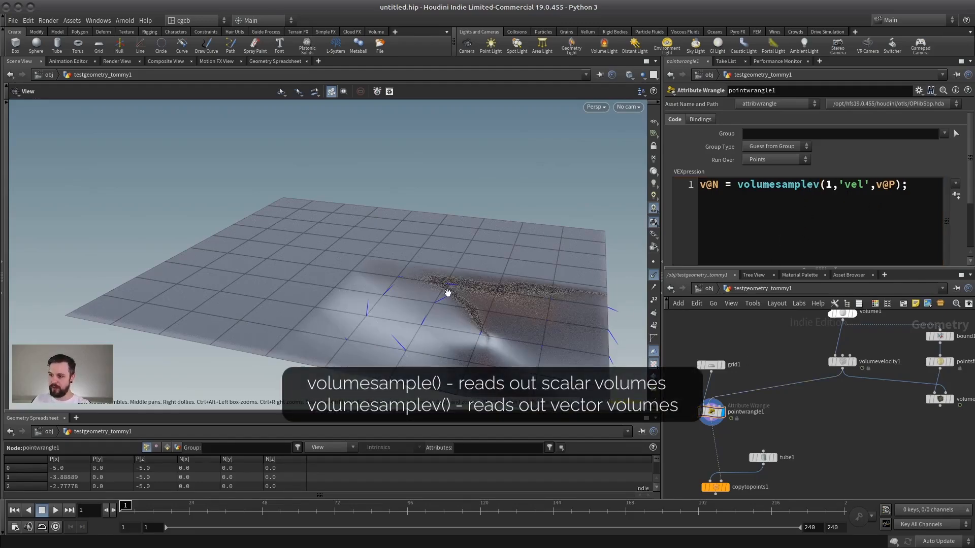
Display the copied cones and compare their directions with the volume trail's swirl from above
middle_click_drag(746, 401, 749, 360)
left_click(726, 445)
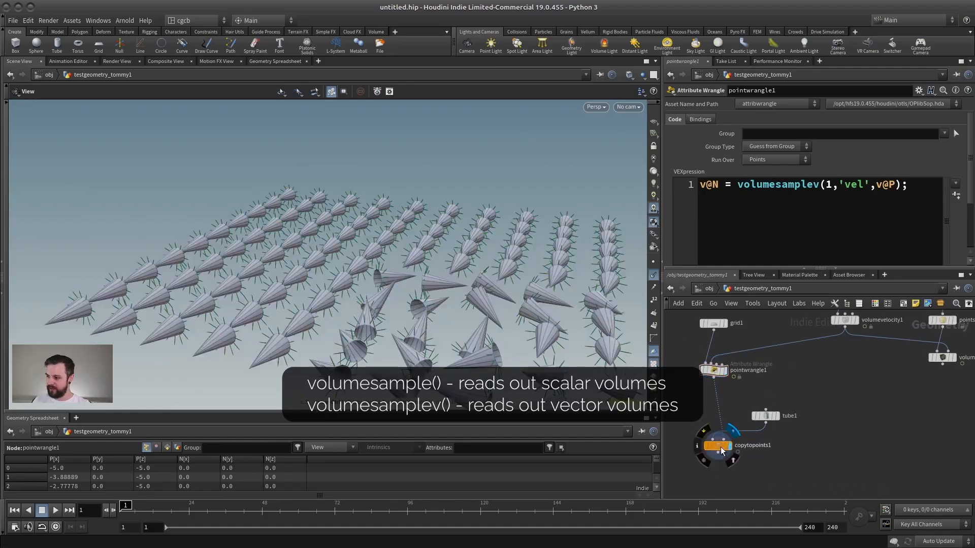
left_click_drag(471, 315, 457, 244)
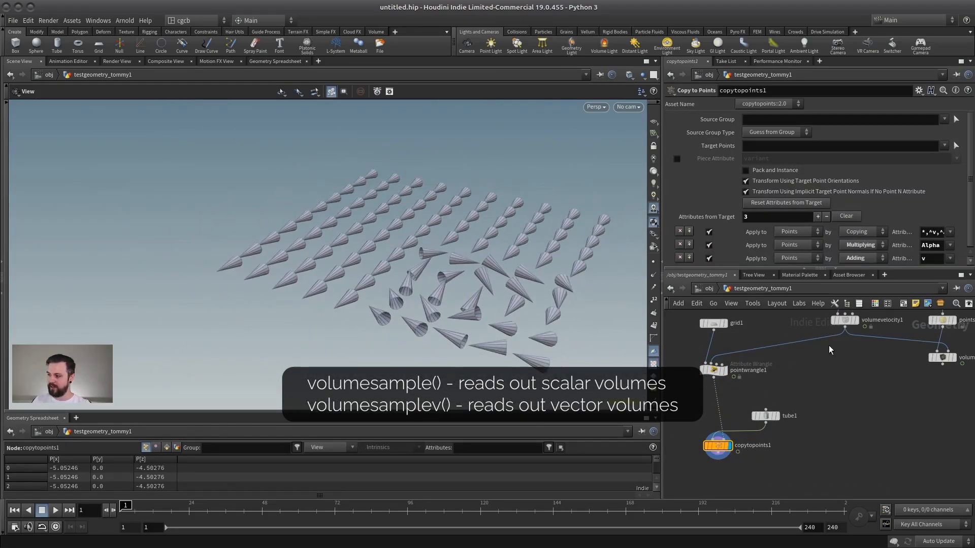
middle_click_drag(812, 325, 769, 364)
left_click(903, 401)
left_click_drag(472, 325, 351, 222)
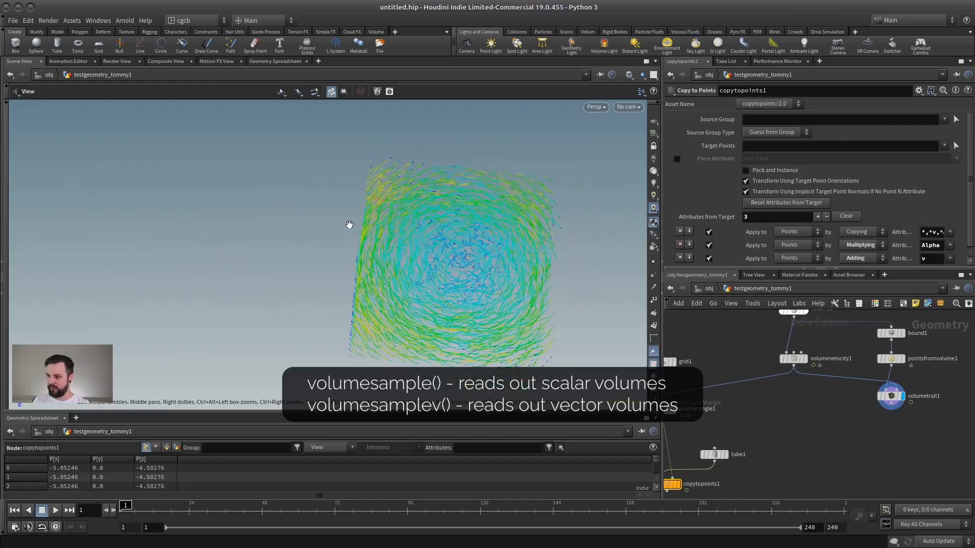
middle_click_drag(688, 479, 733, 471)
left_click(724, 476)
scroll(747, 435, "down", 3)
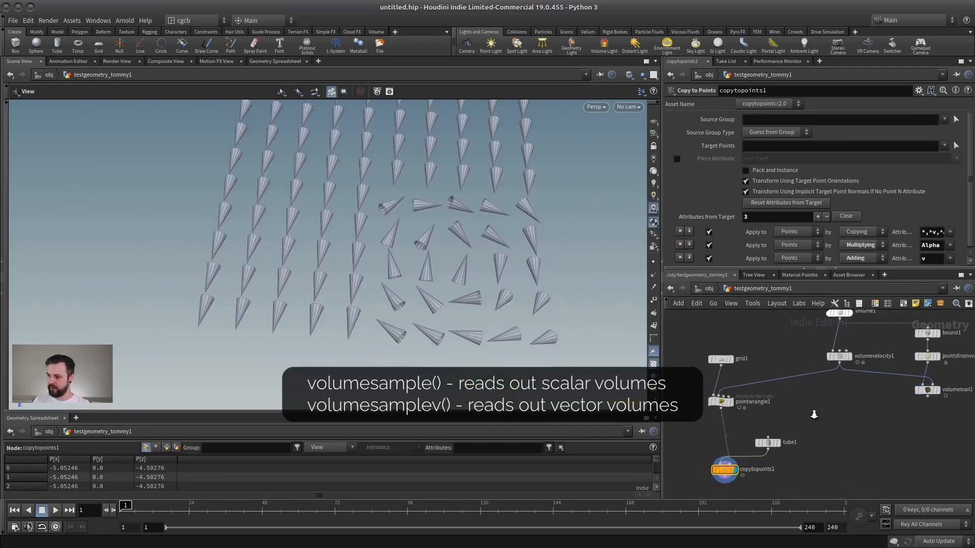
Enlarge volume1 to about 11.38 in X and 11.59 in Z so that it covers the whole grid of cones
middle_click_drag(830, 326, 853, 346)
left_click(832, 370)
key("Return")
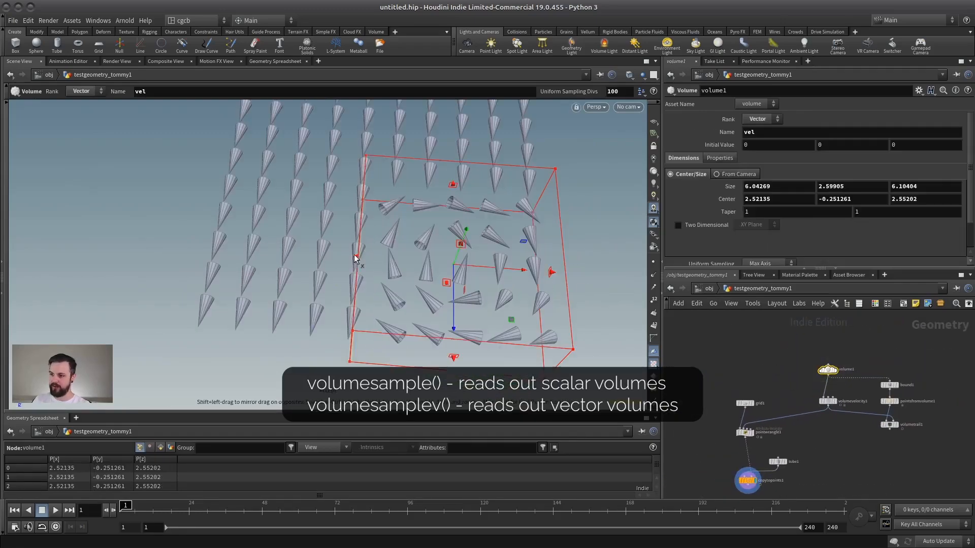
left_click_drag(354, 255, 167, 247)
left_click_drag(264, 250, 309, 246, "alt")
left_click_drag(419, 204, 341, 223)
key("Escape")
middle_click_drag(751, 373, 750, 343)
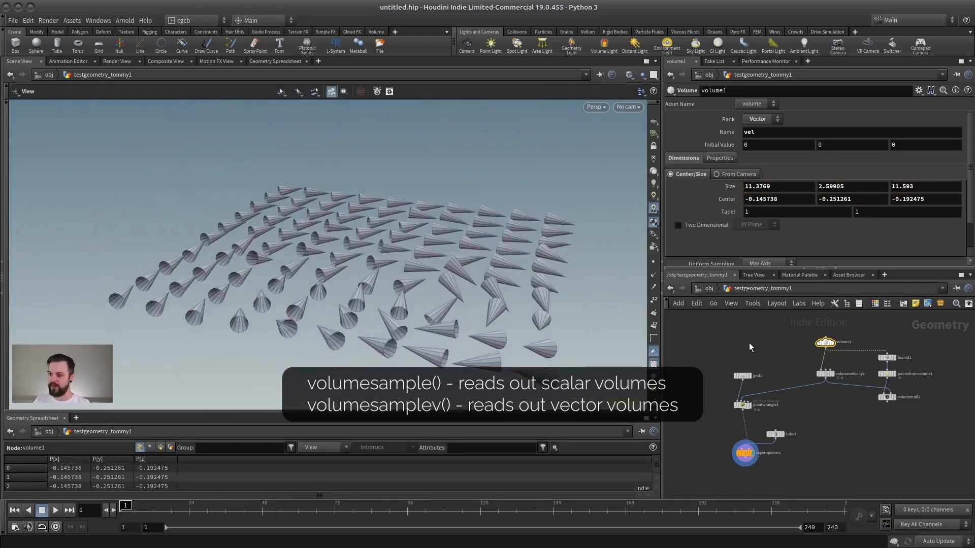
Reopen the point wrangle's code and highlight the v suffix of volumesamplev
scroll(751, 343, "up", 4)
left_click(736, 437)
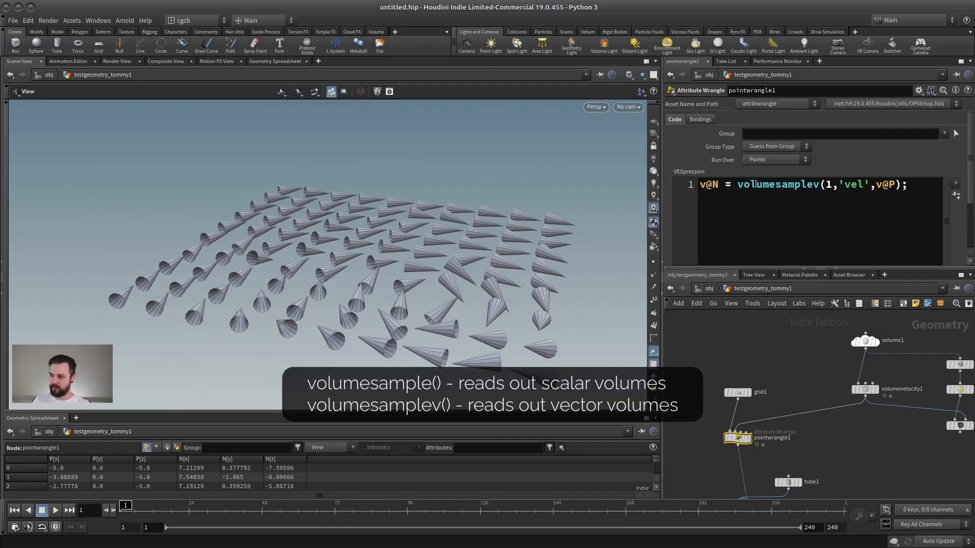
left_click_drag(819, 185, 806, 185)
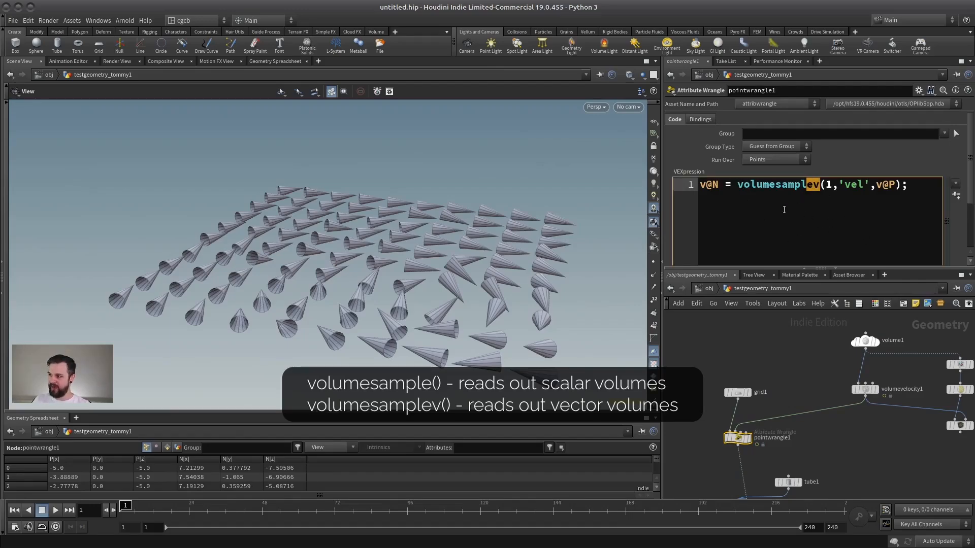
left_click(841, 184)
key("shift+Right")
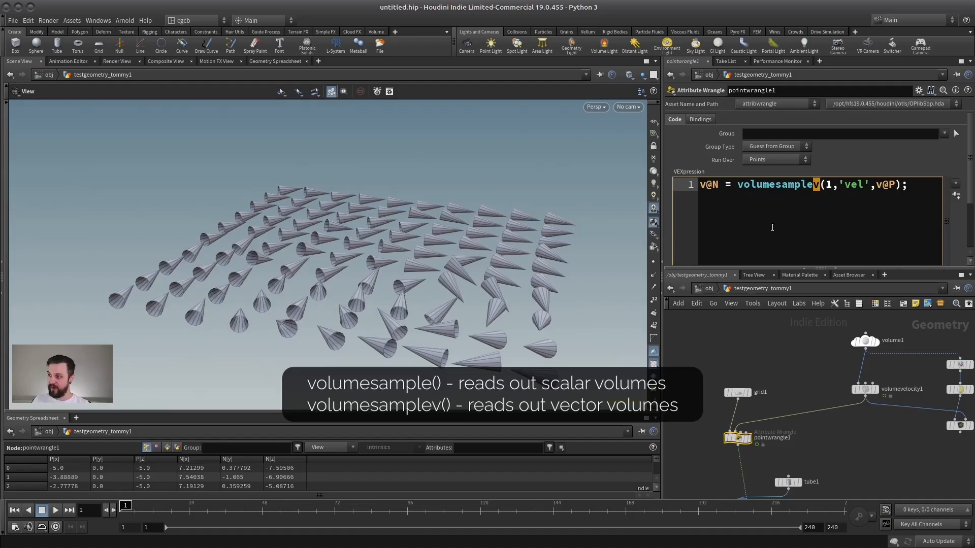